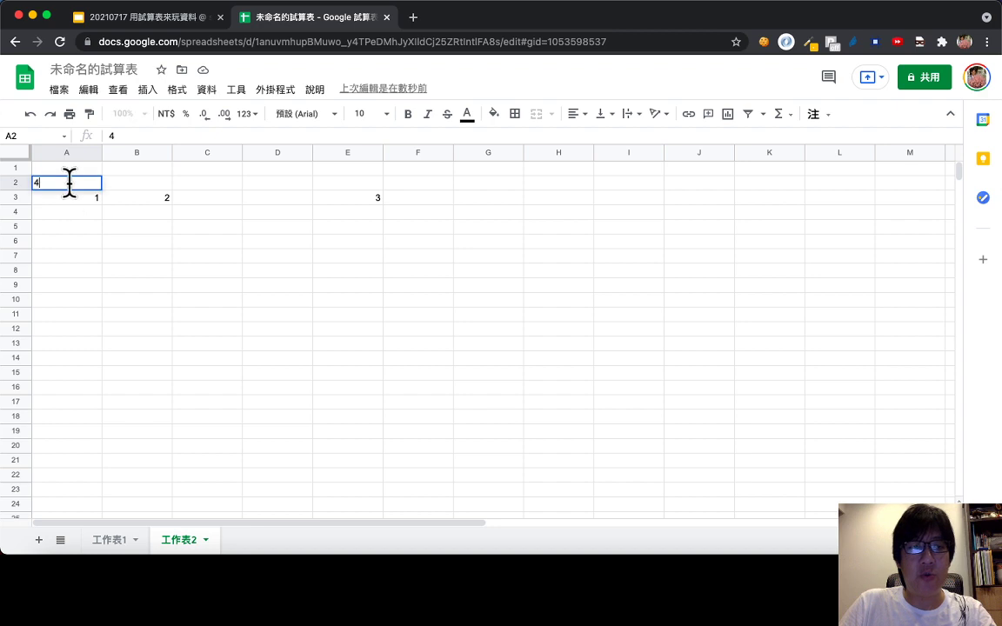
Enter 4 in A2, 9 in B2 and 8 in B4, then clear the whole sheet.
key(Return)
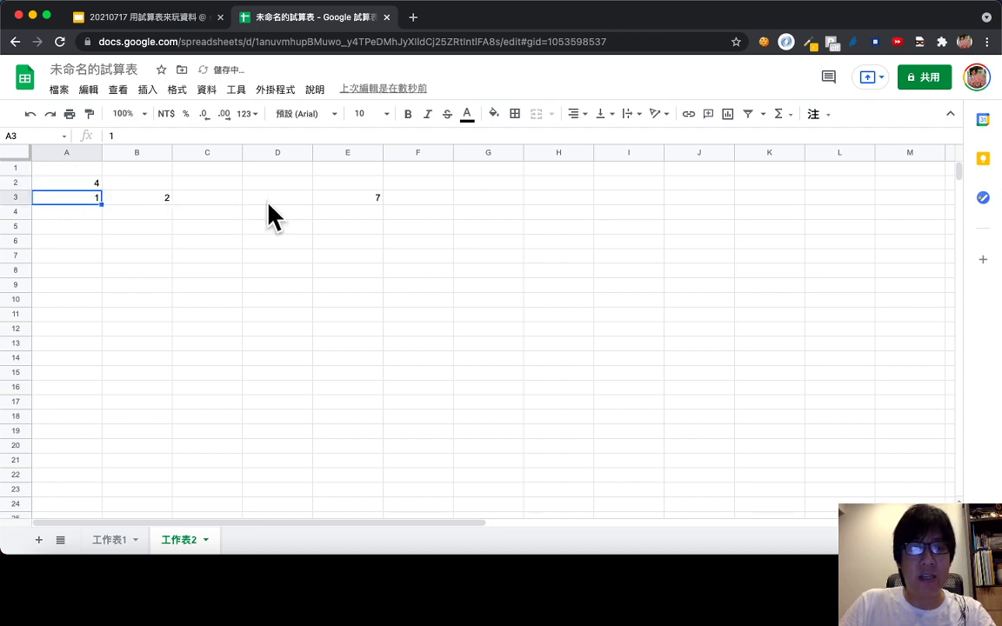
click(144, 184)
text(9)
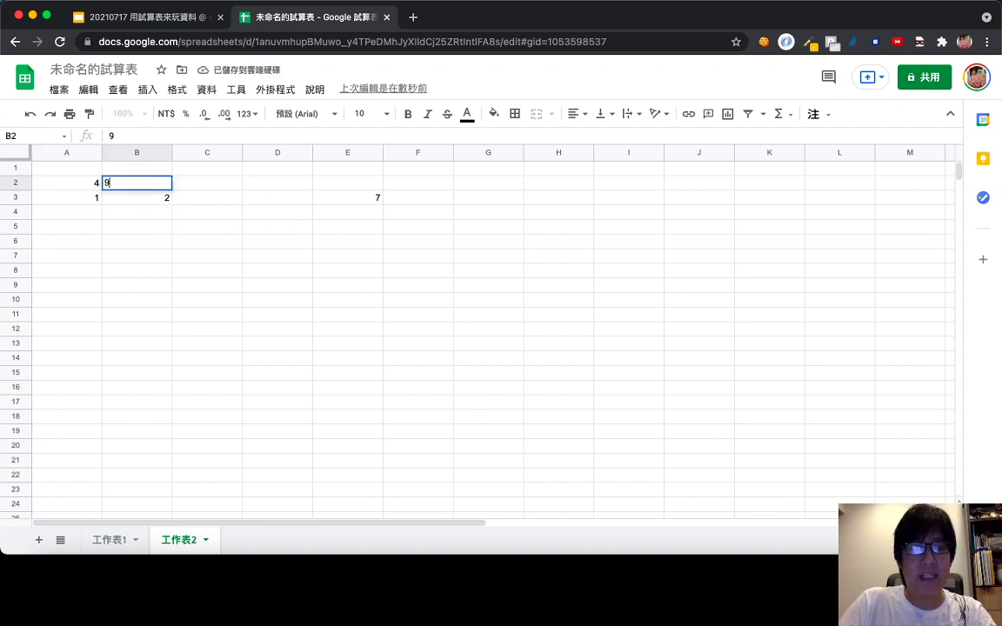
key(Return)
click(145, 212)
text(8)
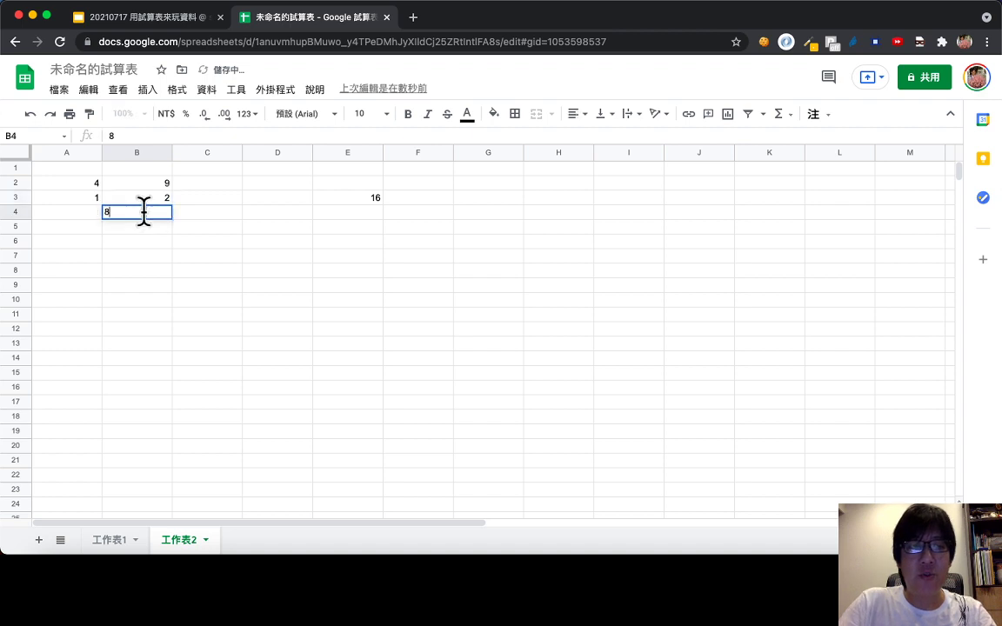
key(Return)
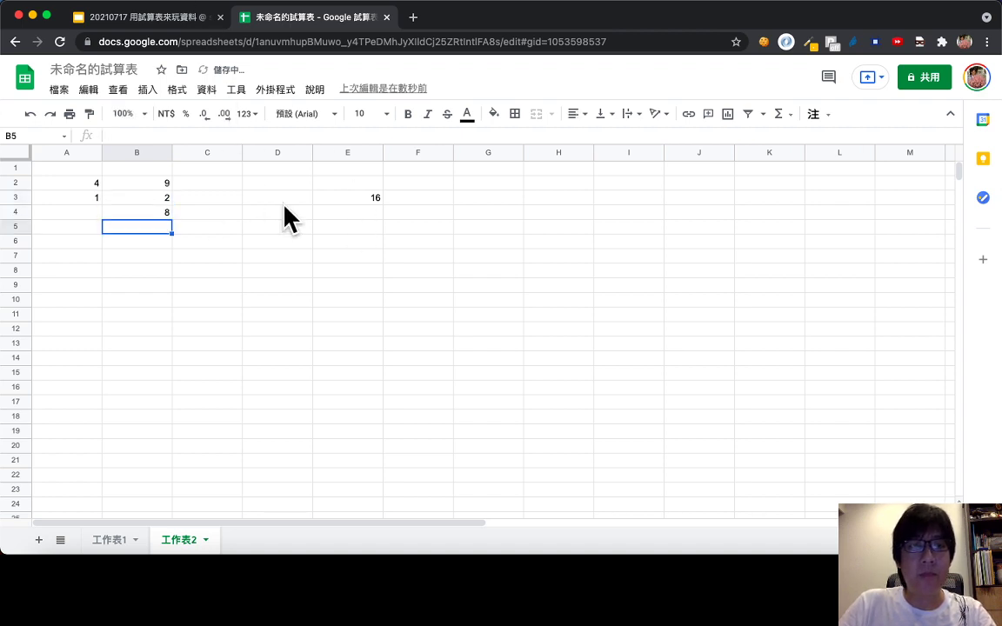
key(super+a)
key(super+a)
key(Delete)
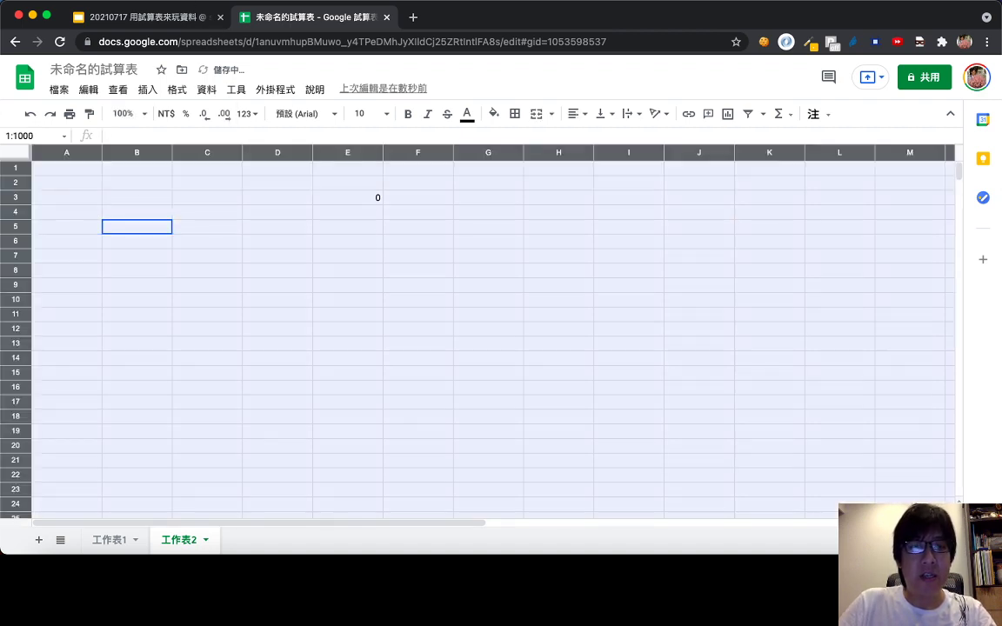
Go to the 用成績單為範例 slide and open its 三年甲班成績單 example grade page.
click(180, 26)
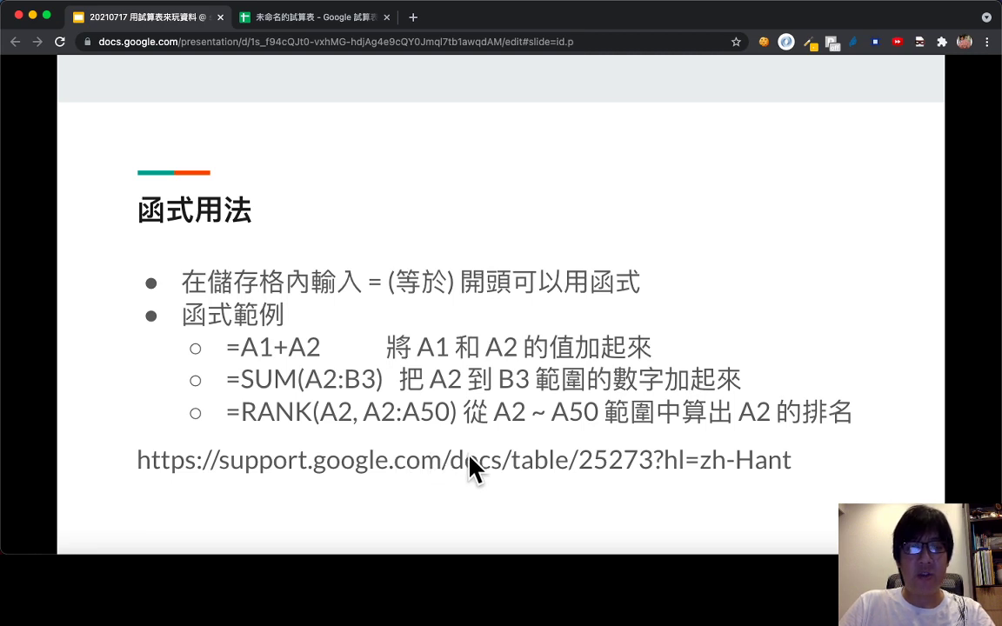
click(432, 402)
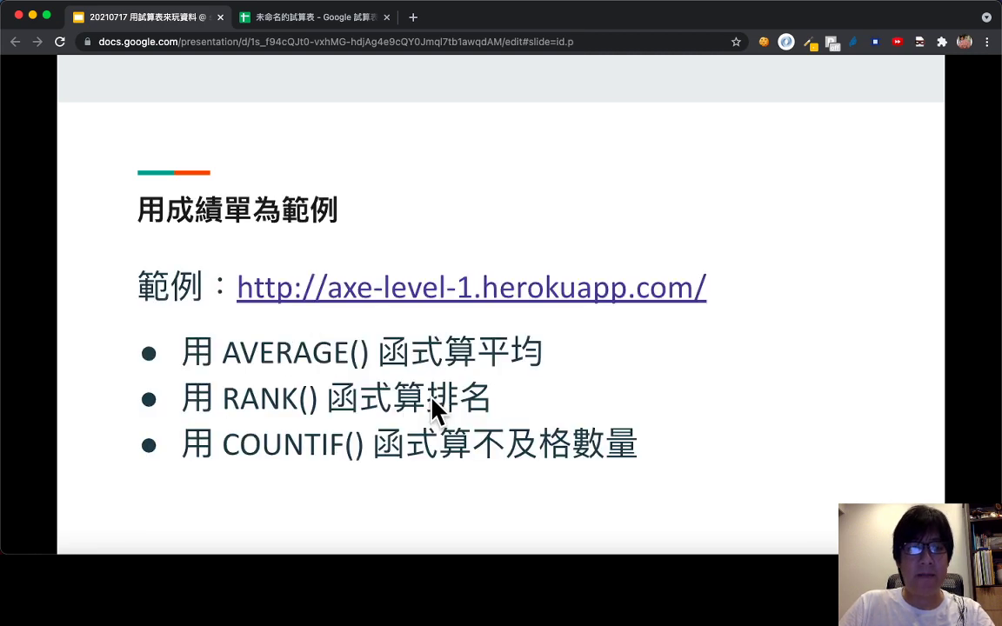
click(365, 300)
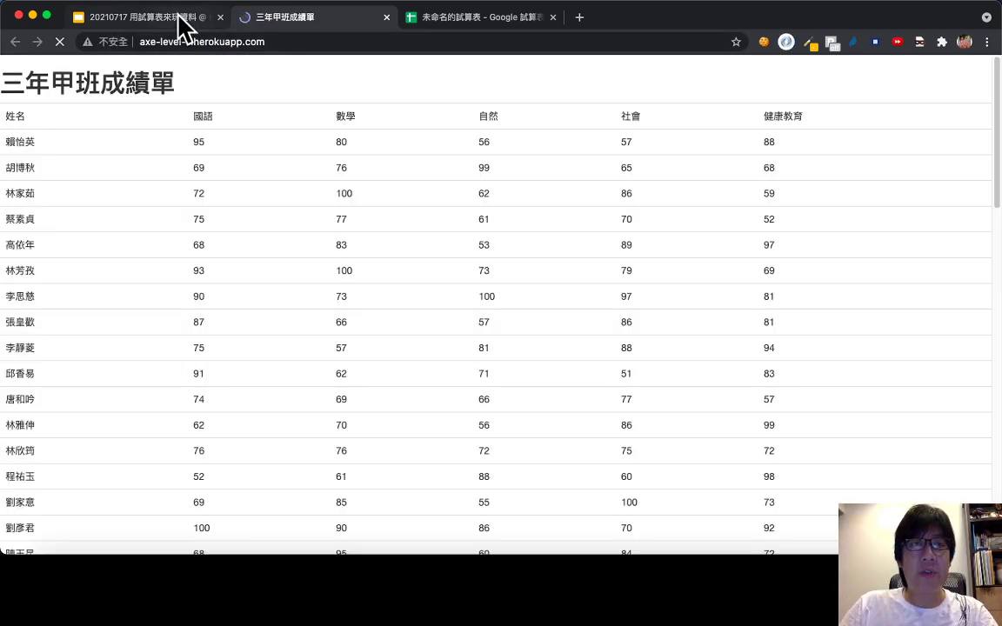
click(178, 17)
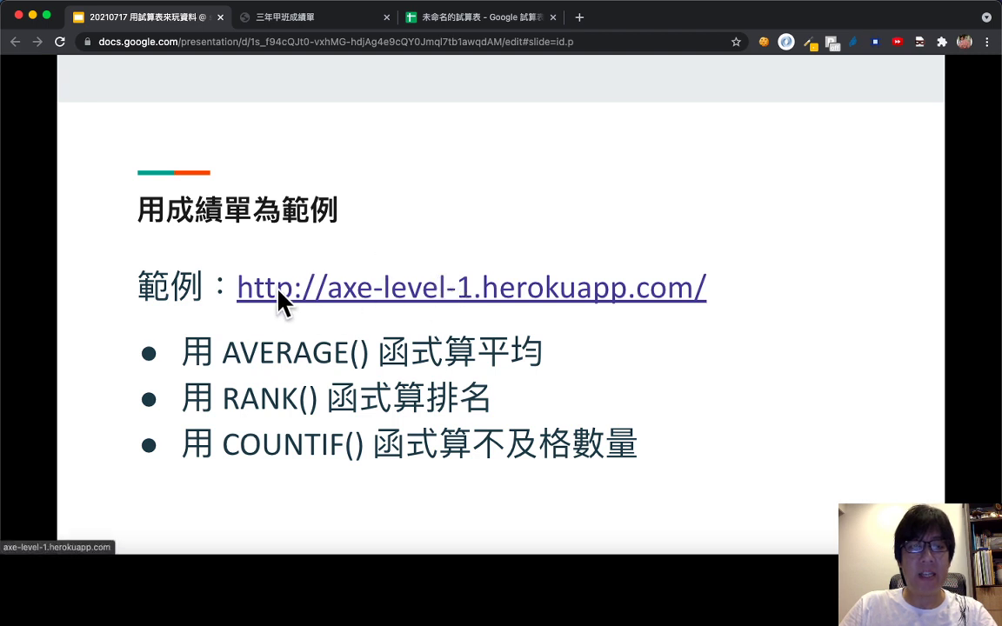
click(306, 17)
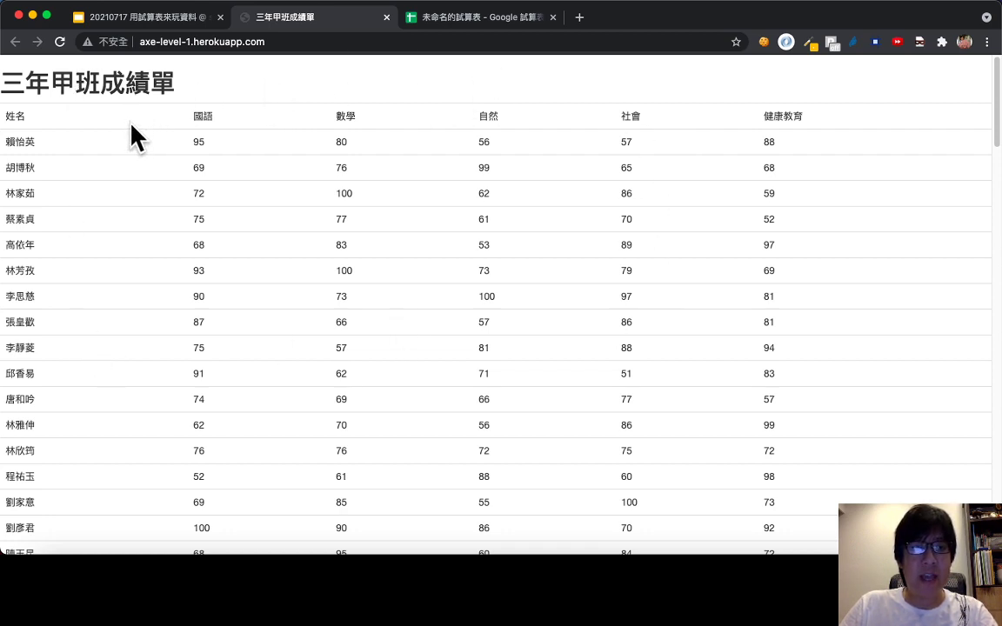
Copy the entire 三年甲班成績單 page and return to the untitled spreadsheet's 工作表2.
key(super+a)
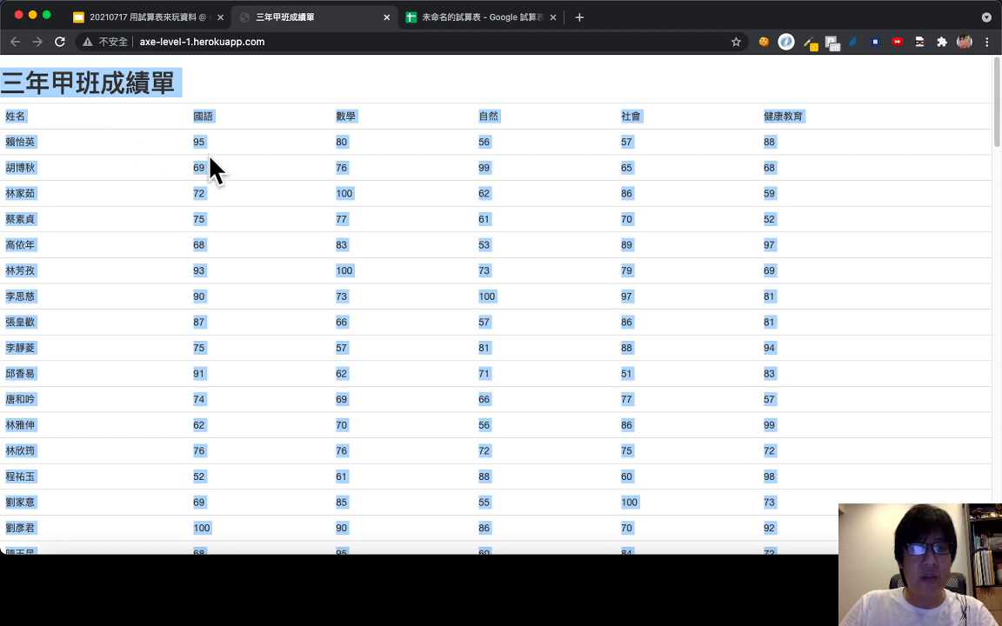
click(345, 264)
key(super+a)
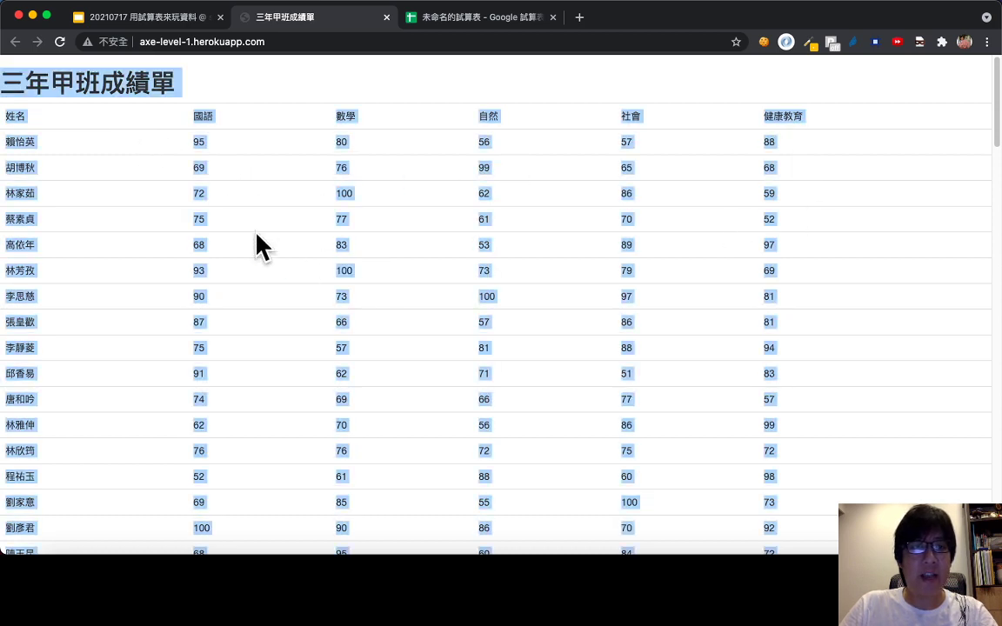
right_click(73, 89)
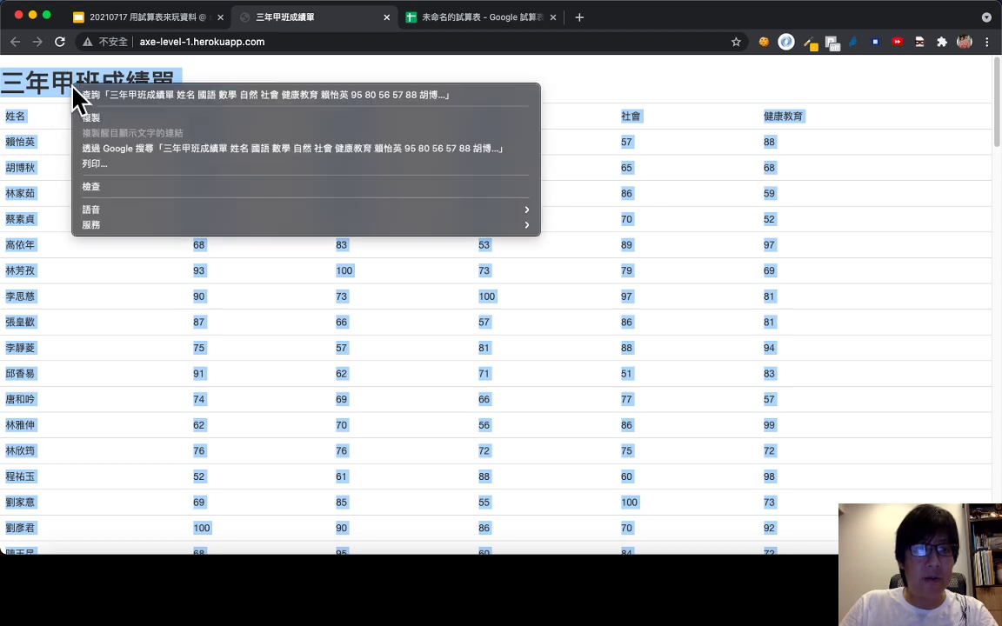
click(94, 124)
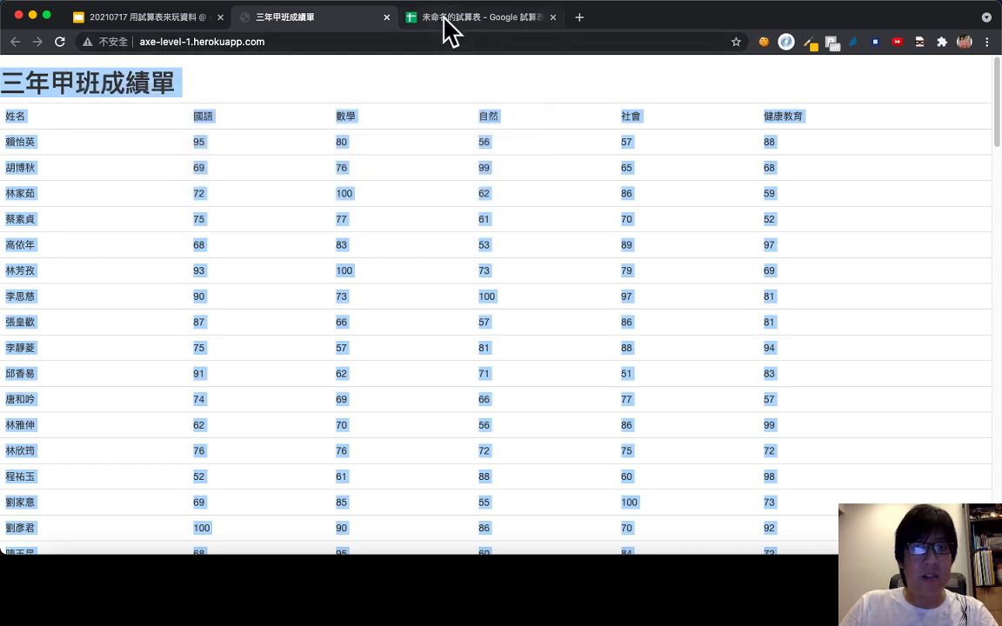
click(447, 22)
click(98, 183)
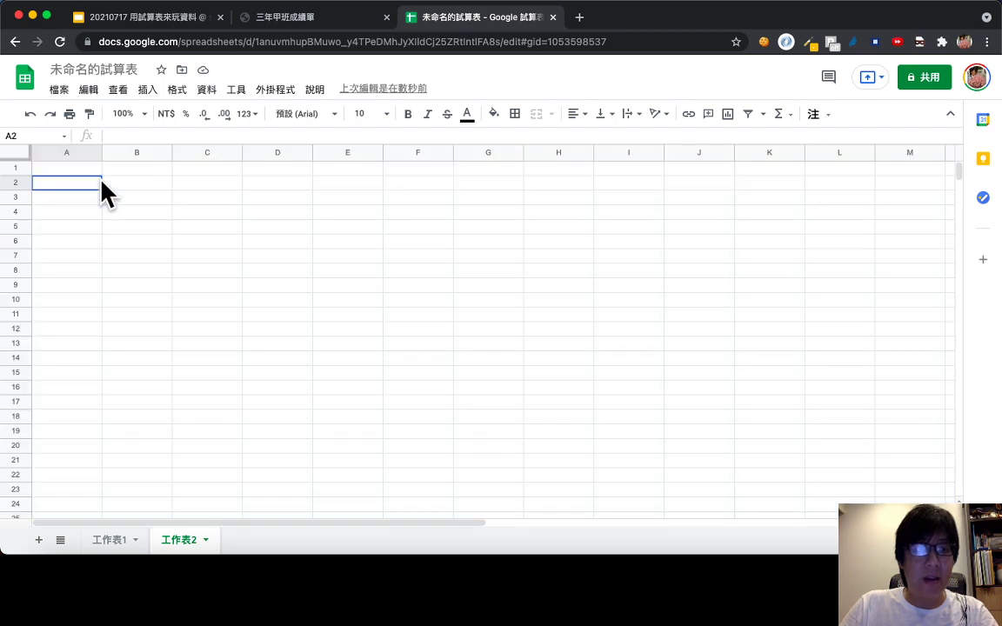
Paste the copied grade table into the sheet starting at cell A1.
click(85, 170)
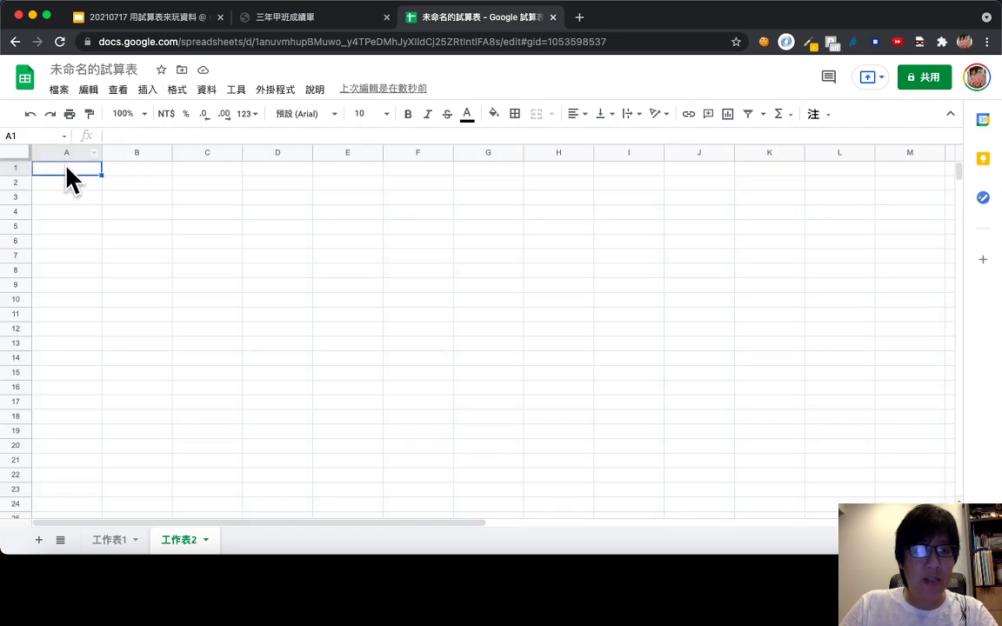
right_click(69, 175)
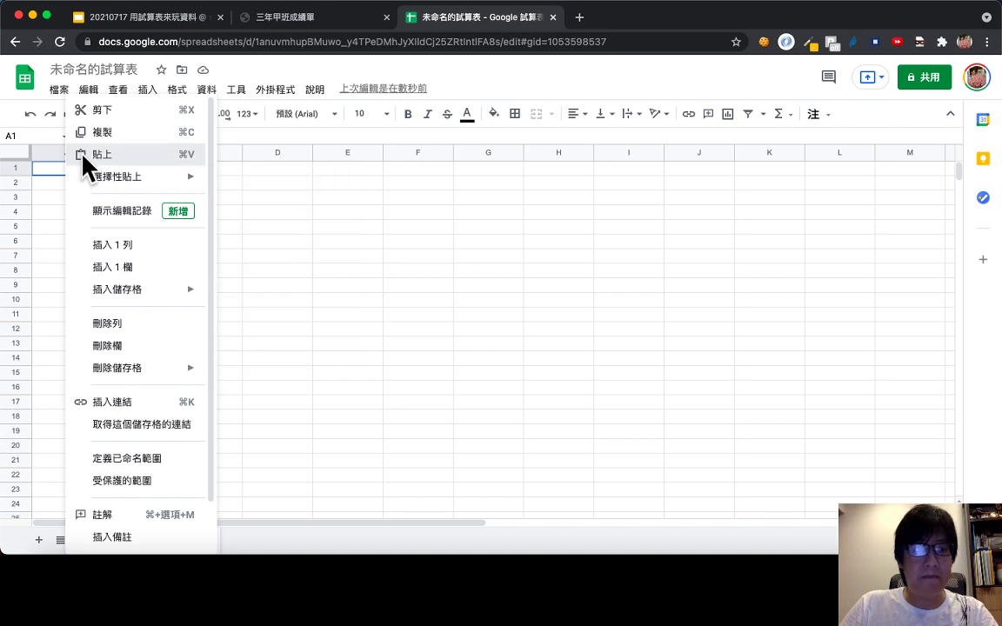
click(83, 157)
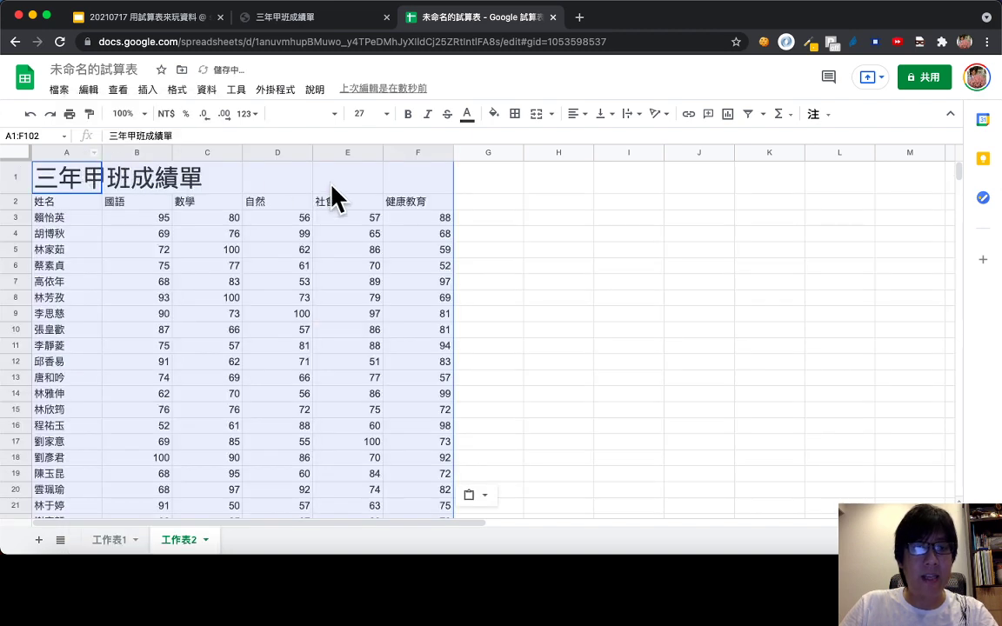
click(397, 205)
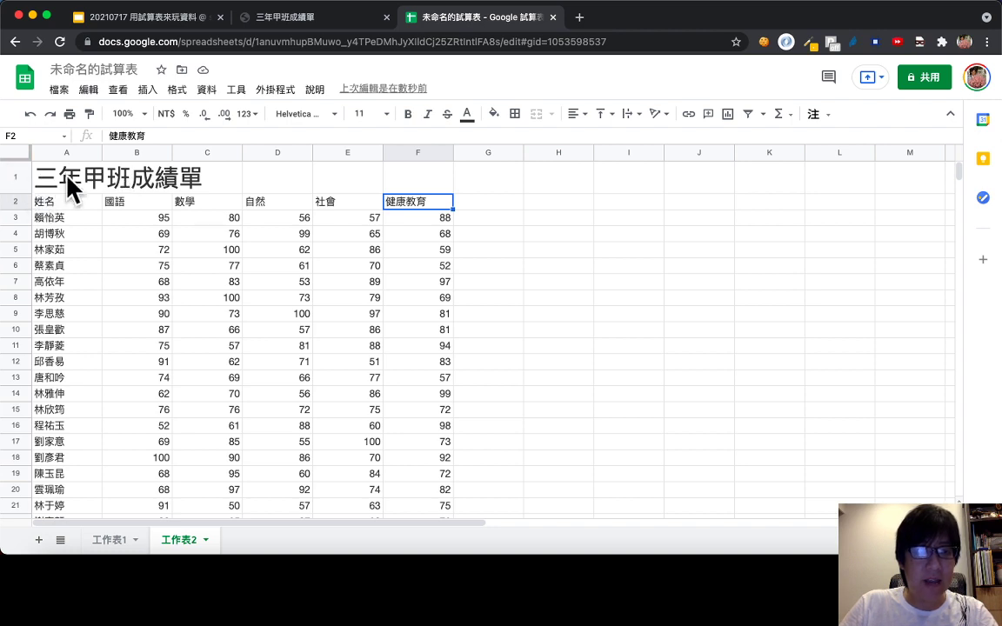
Delete the 三年甲班成績單 title row so the 姓名 headers sit in row 1.
right_click(16, 177)
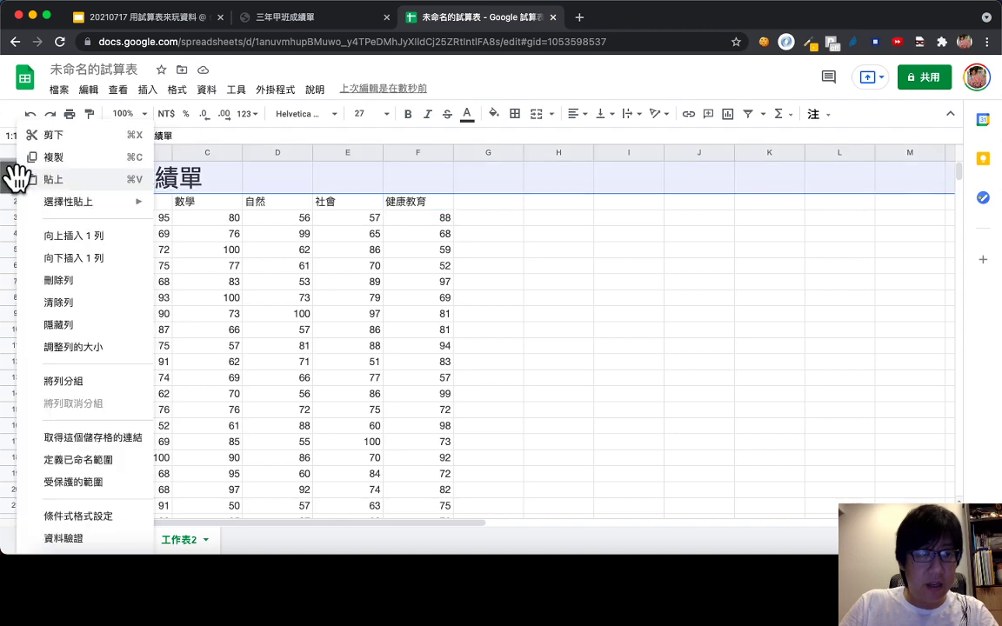
click(57, 280)
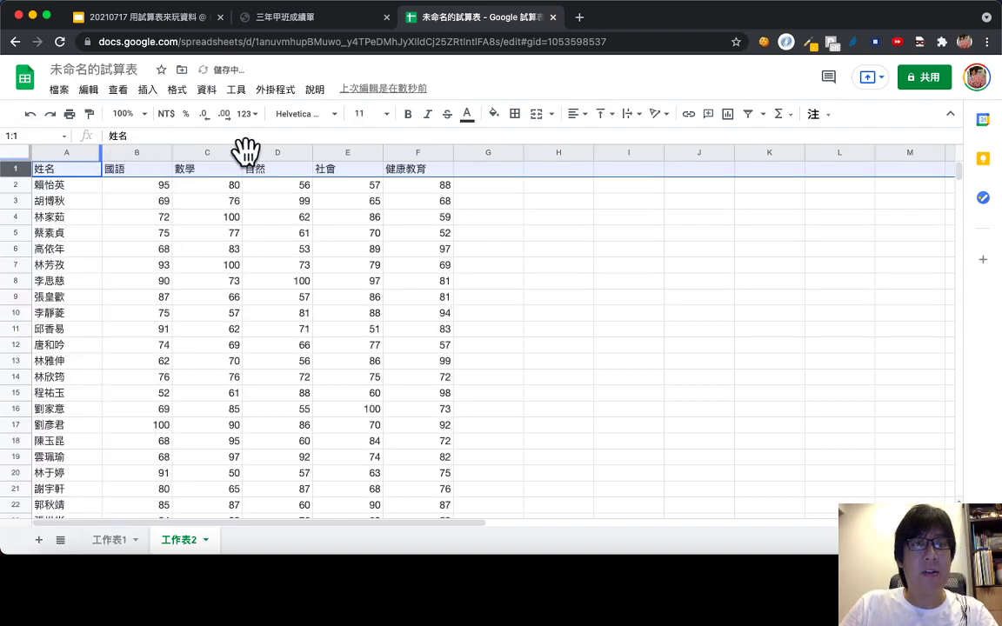
click(174, 19)
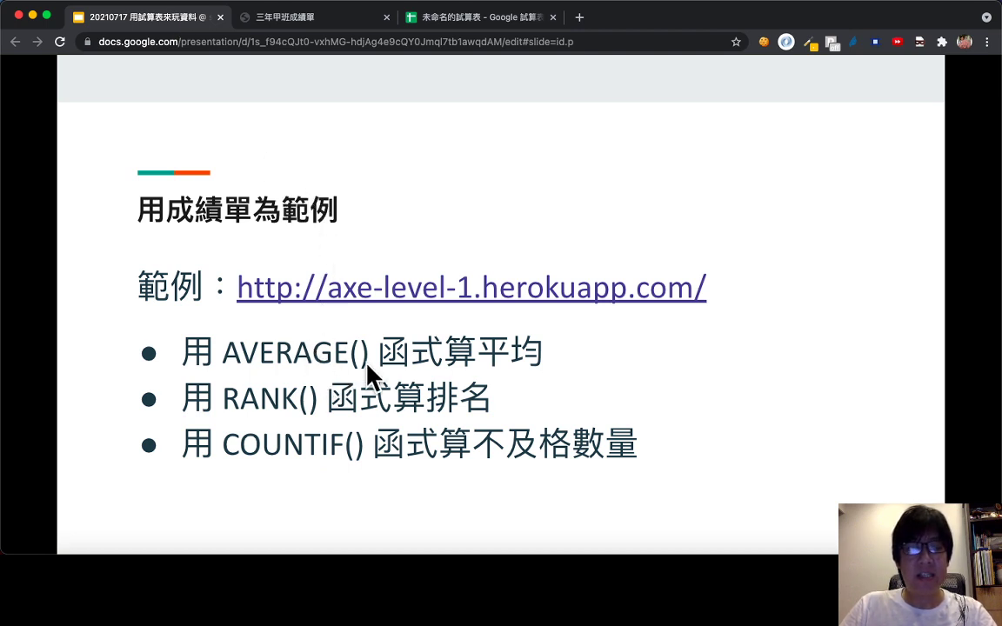
Read the slide's AVERAGE, RANK and COUNTIF bullets, then return to the grade sheet.
click(458, 18)
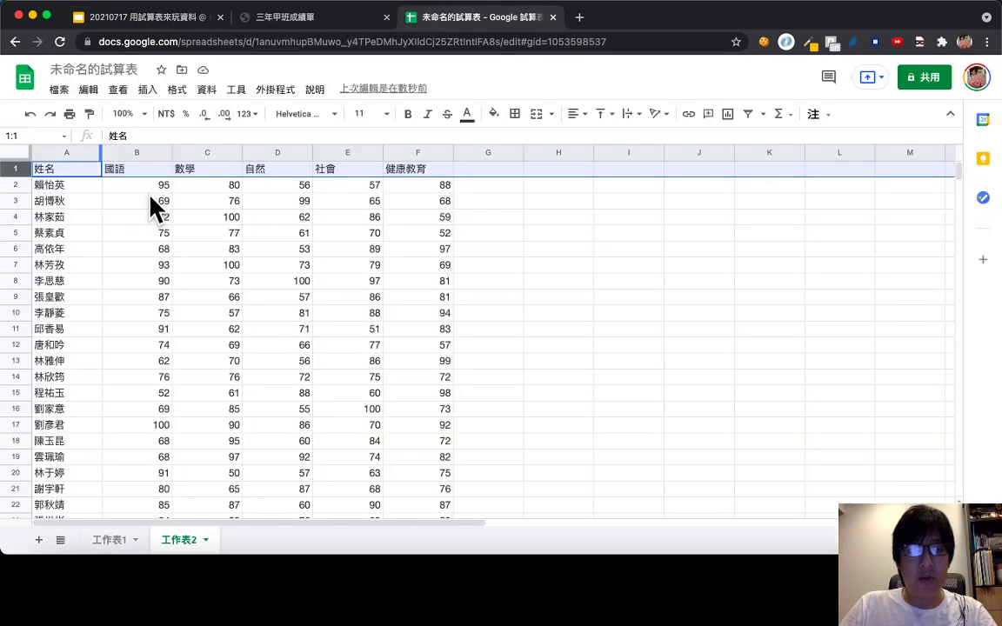
click(178, 19)
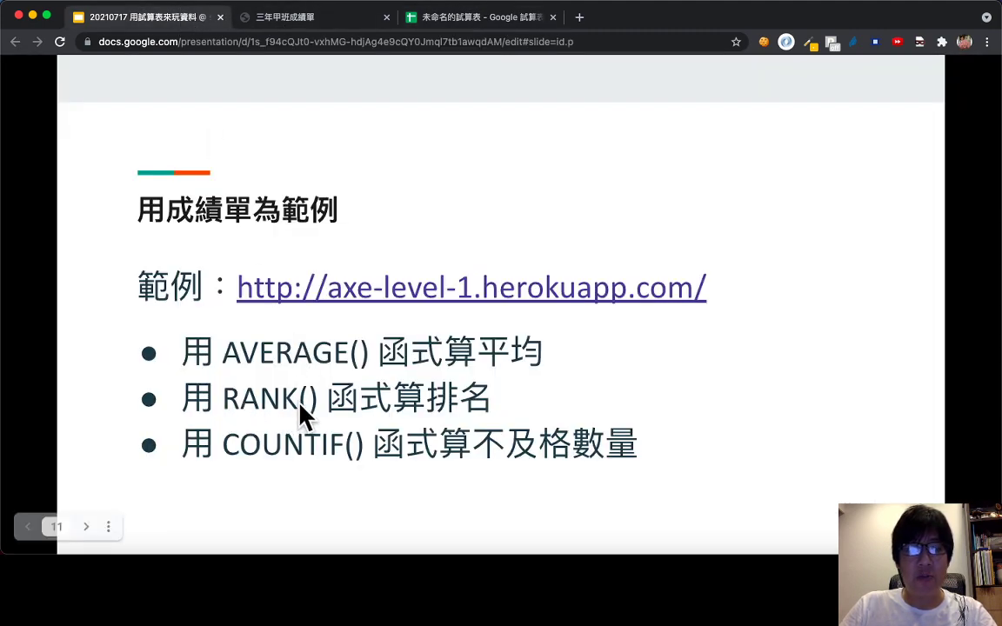
click(430, 26)
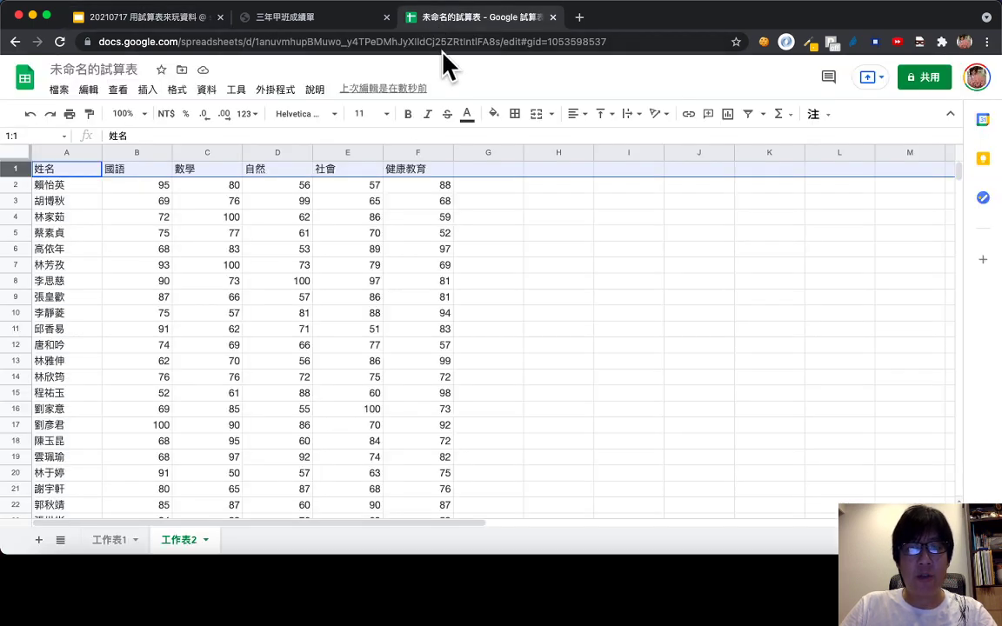
click(474, 171)
text(平均)
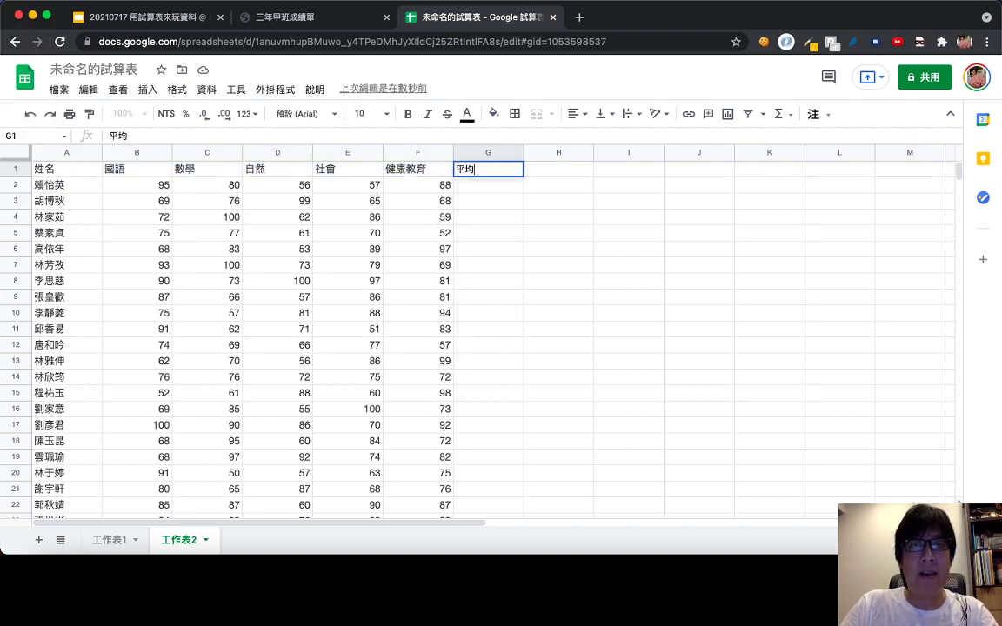
key(Return)
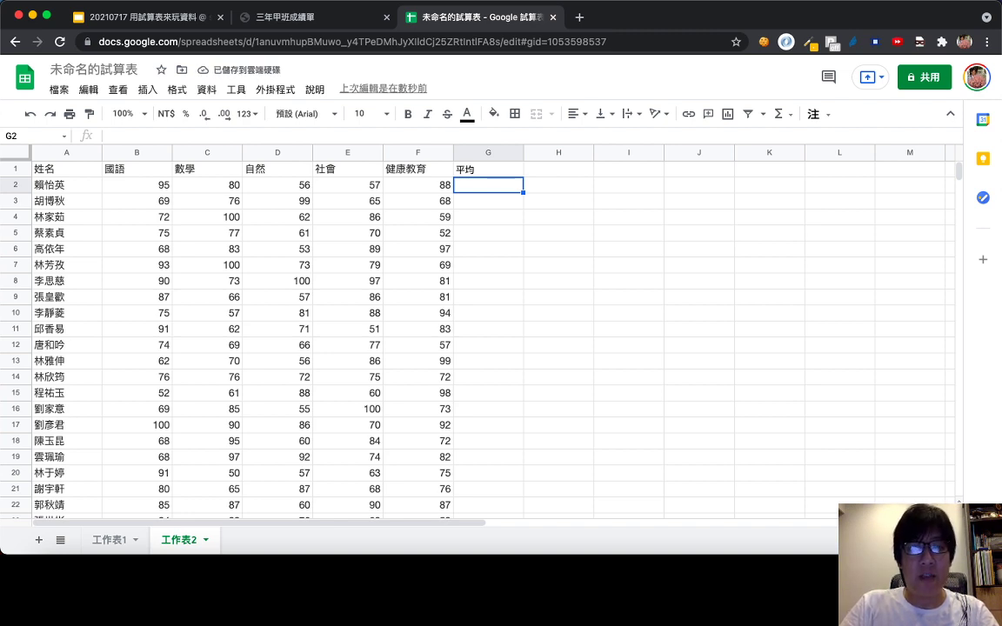
text(=)
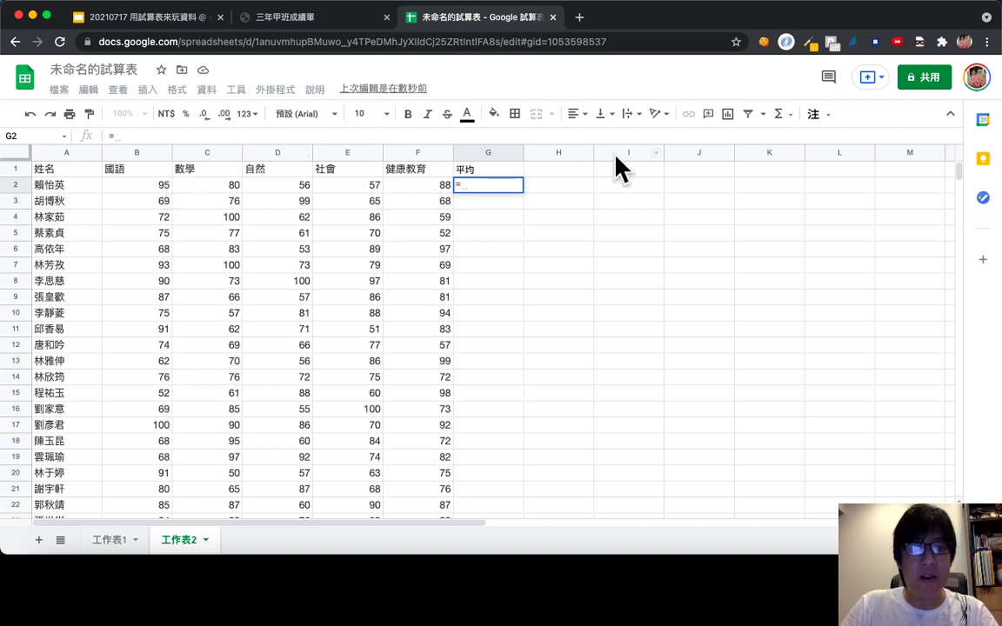
text((B2+)
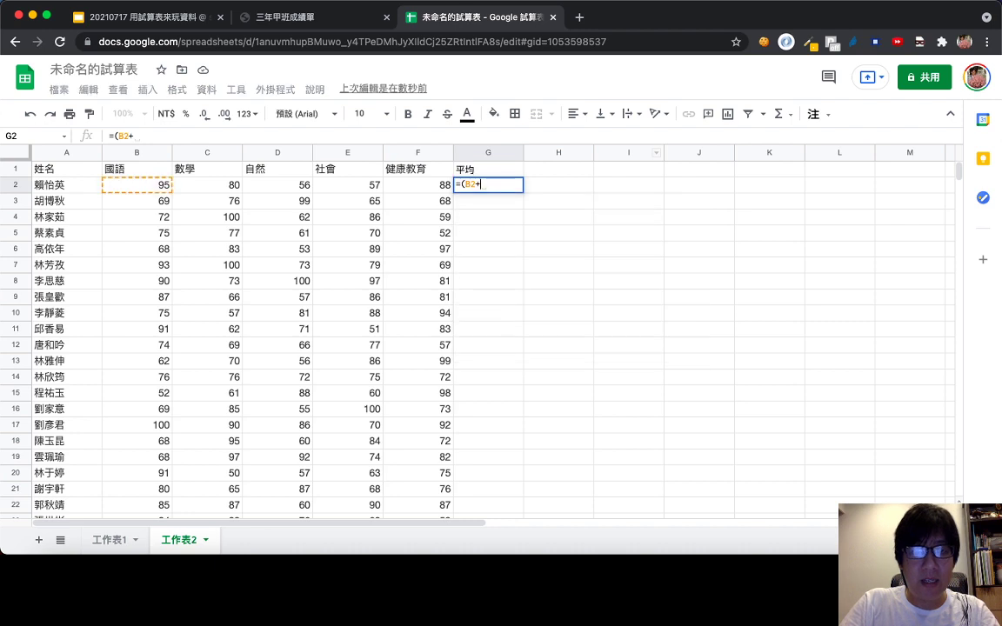
text(C2+D2+)
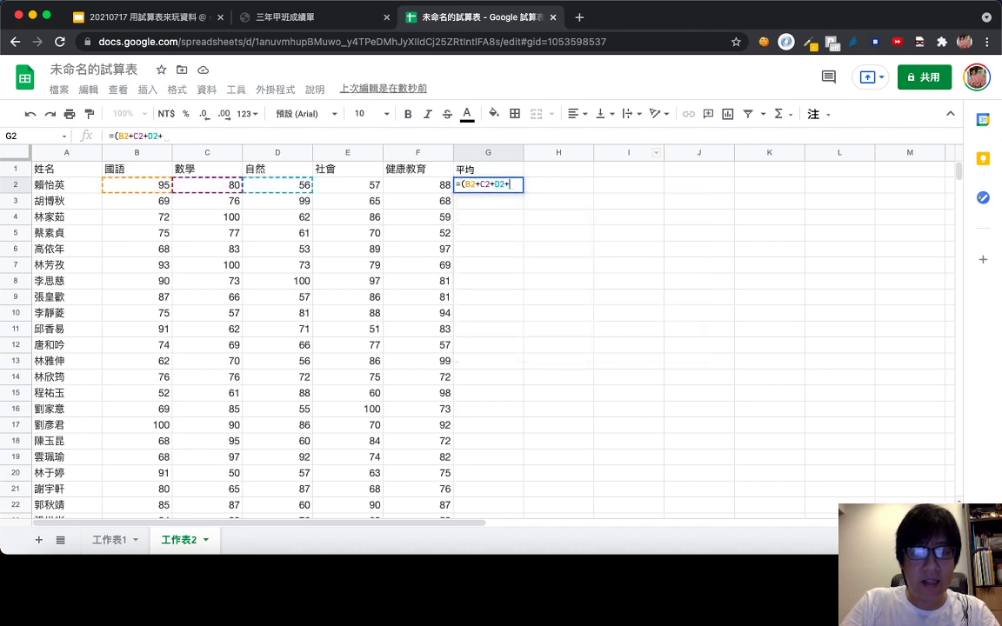
text(E2+F2)/5)
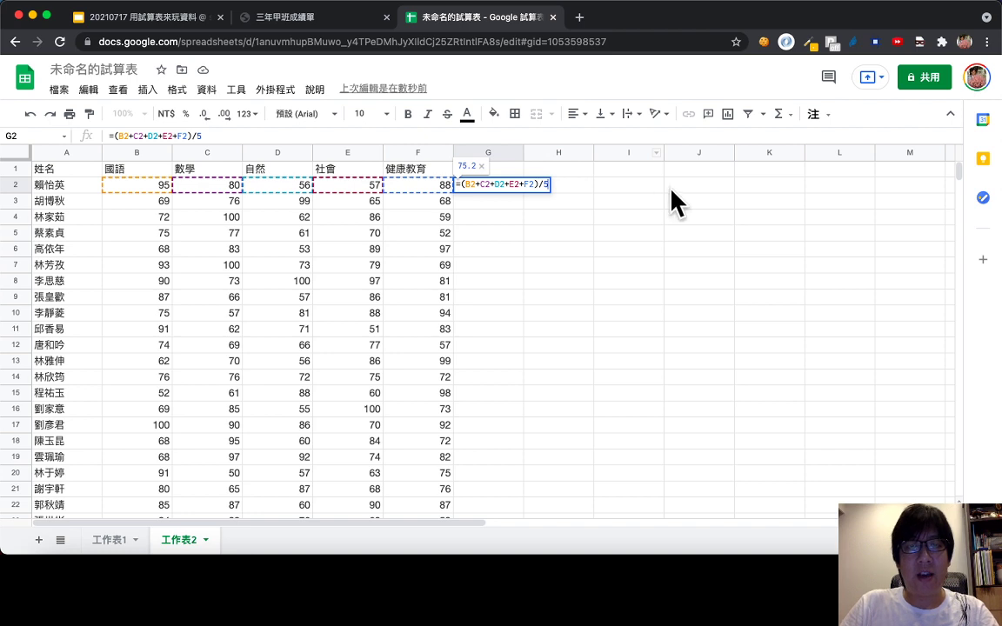
key(Return)
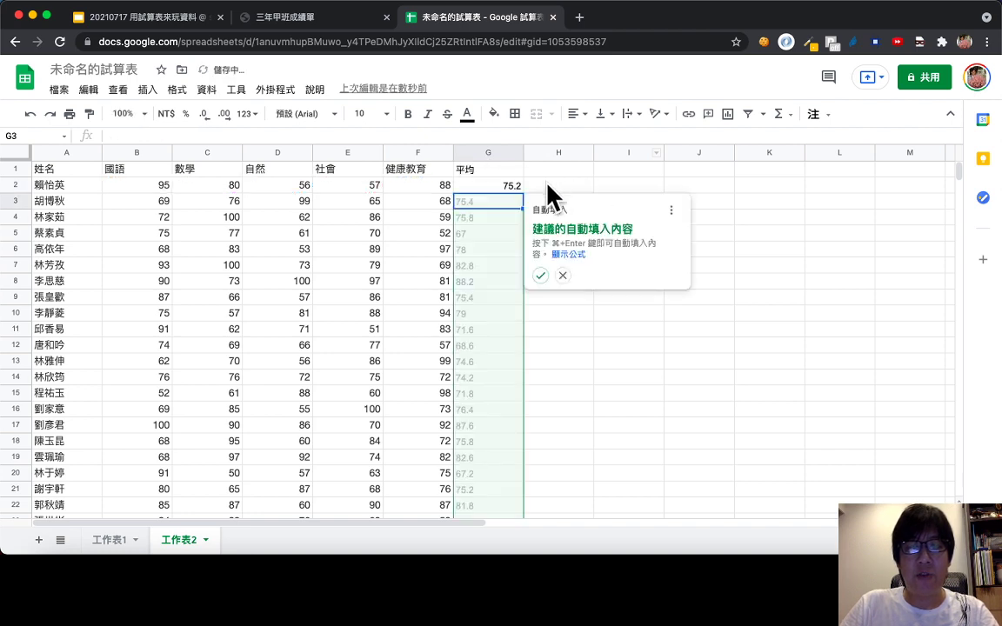
click(488, 184)
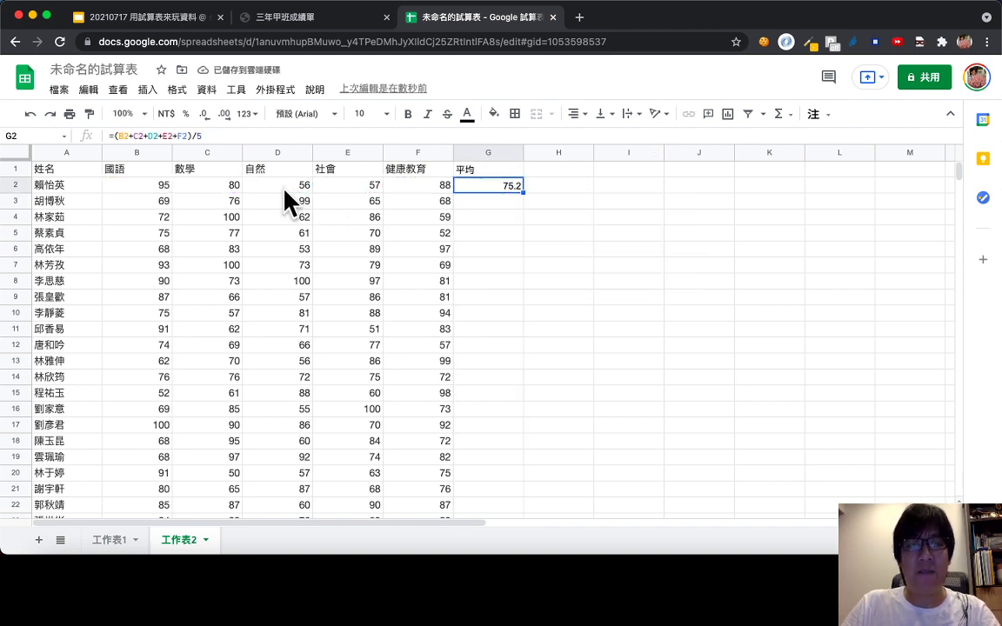
key(Delete)
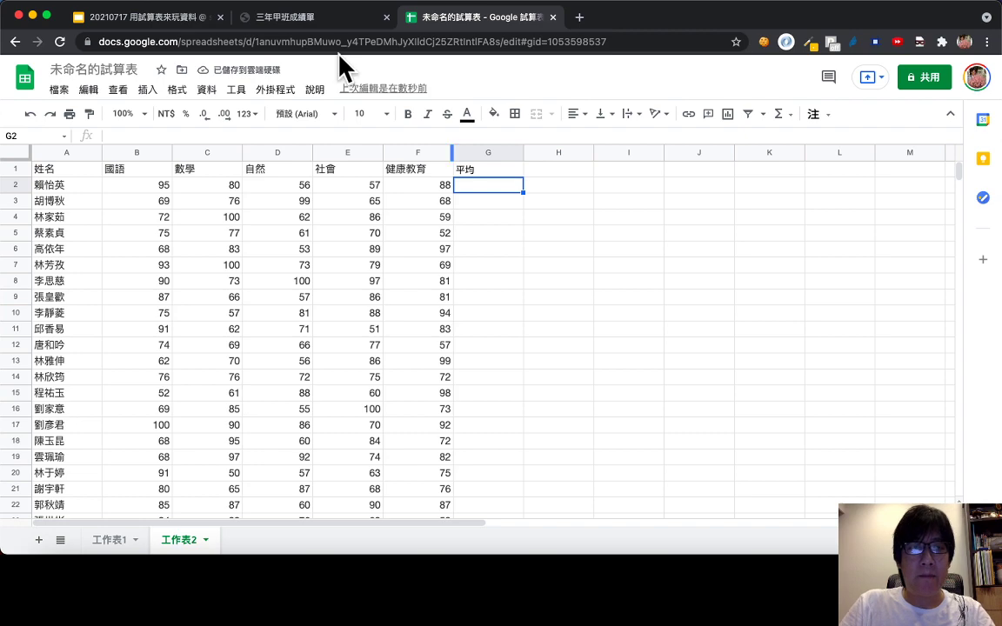
Enter =AVERAGE(B2:F2) in G2, selecting B2 through F2 as the range.
click(193, 17)
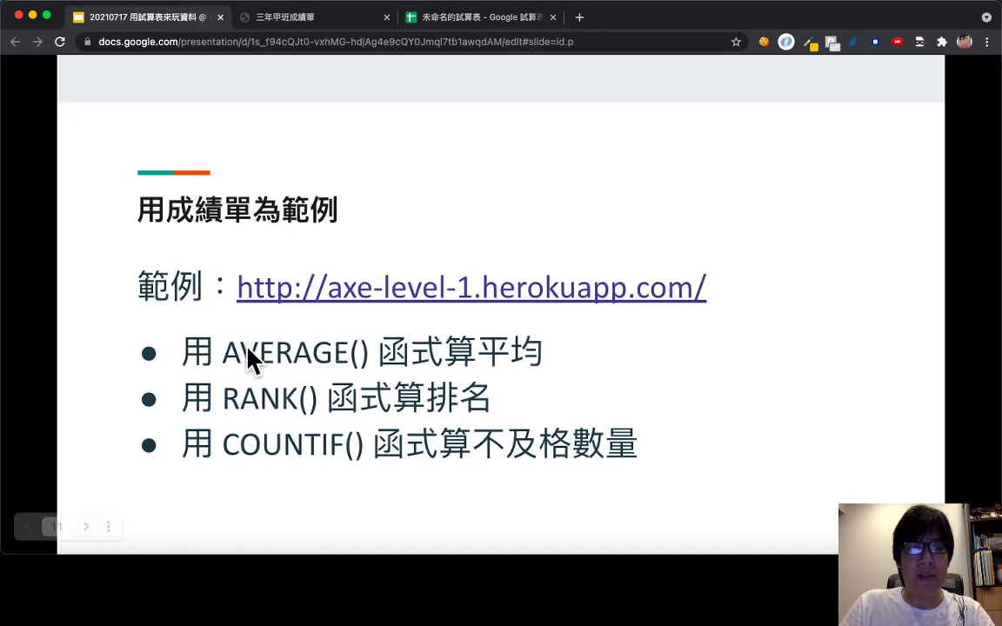
click(466, 20)
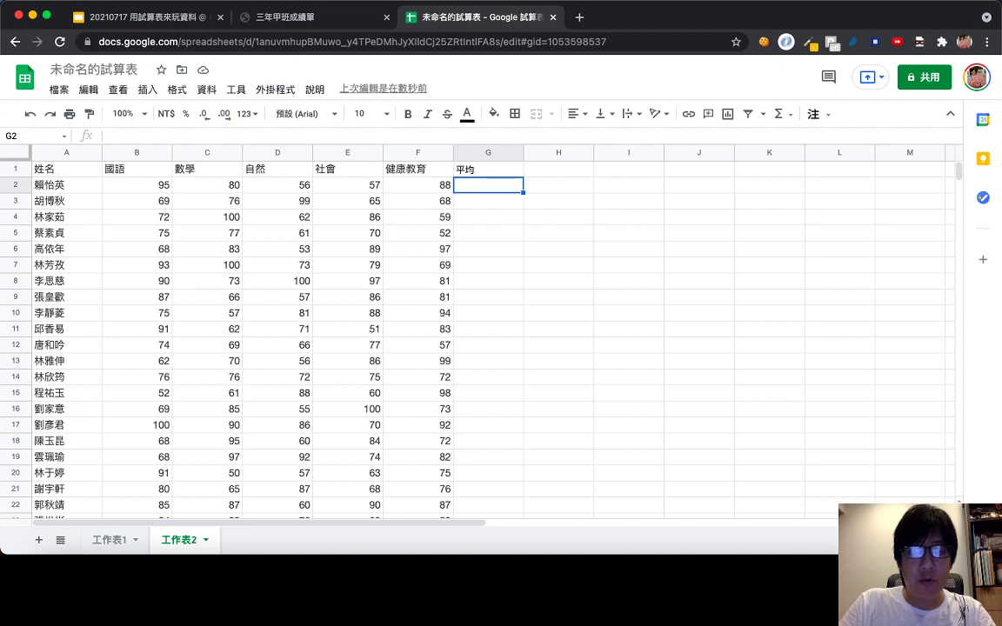
text(=AVERAGE)
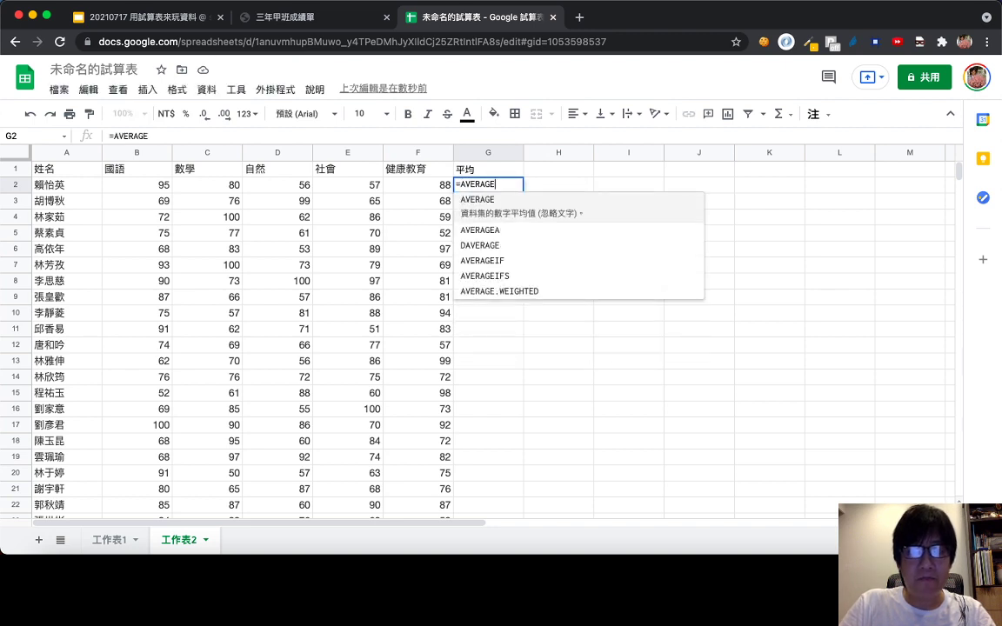
text(()
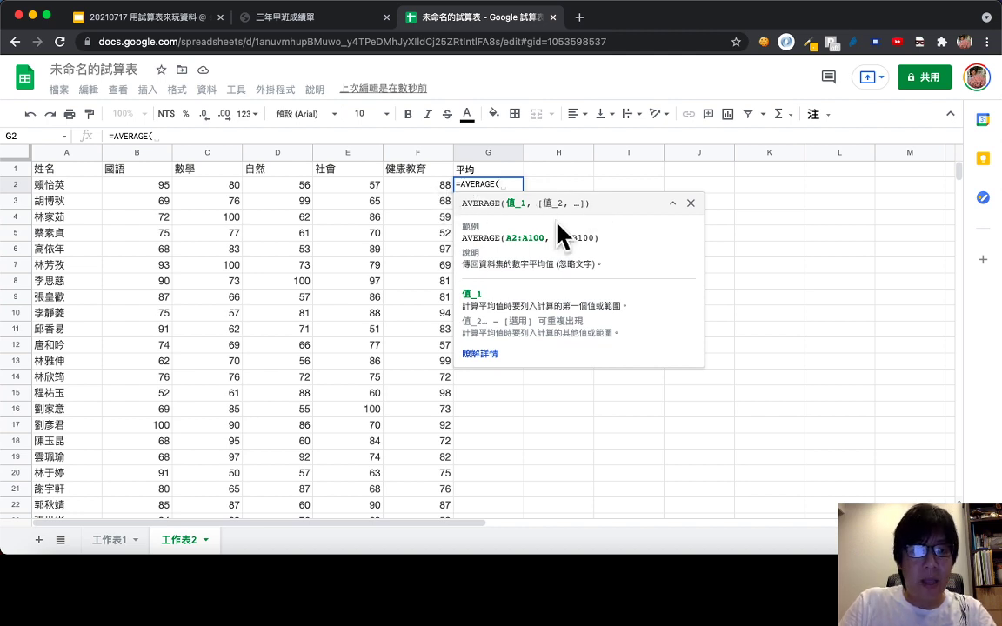
text(B2:F2)
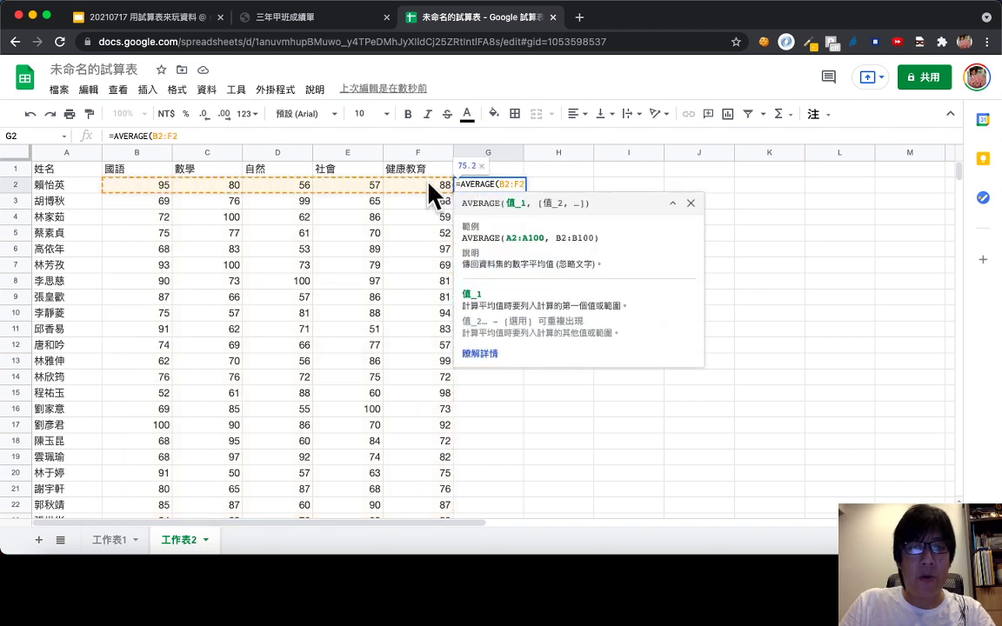
key(BackSpace)
key(BackSpace)
key(BackSpace)
key(BackSpace)
key(BackSpace)
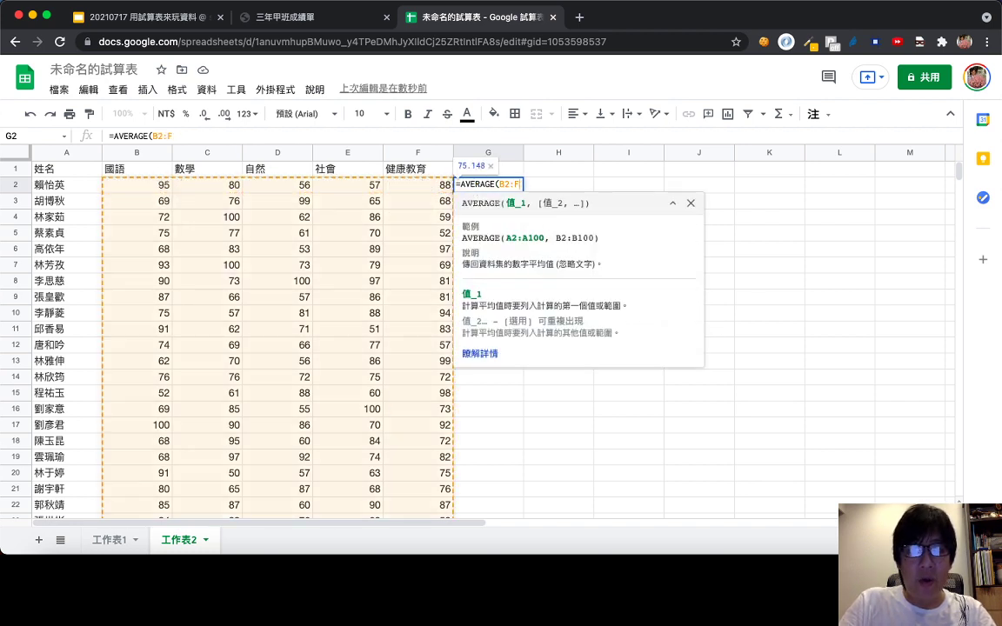
key(BackSpace)
text(()
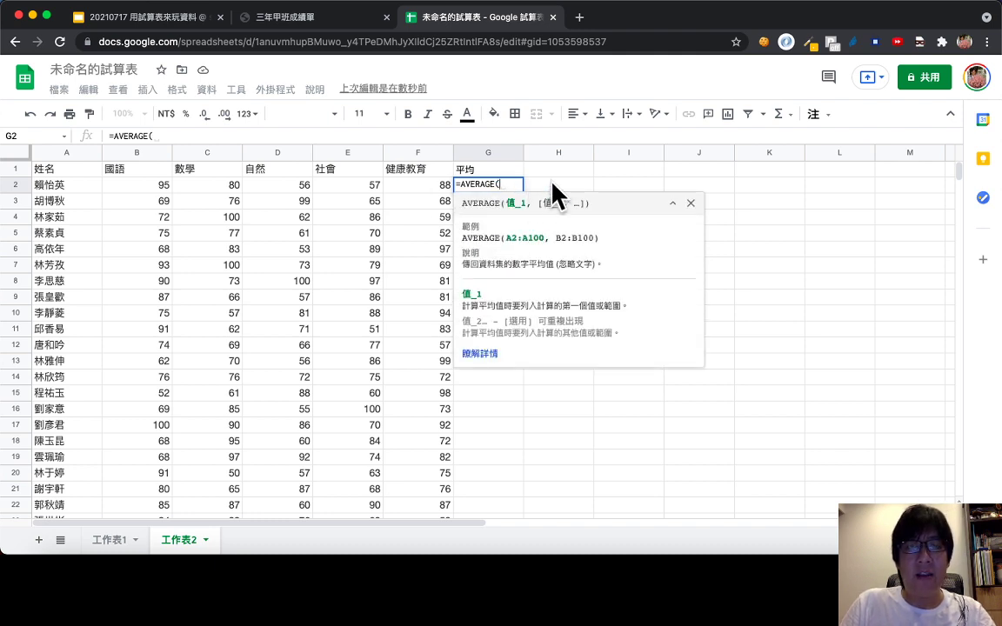
click(161, 189)
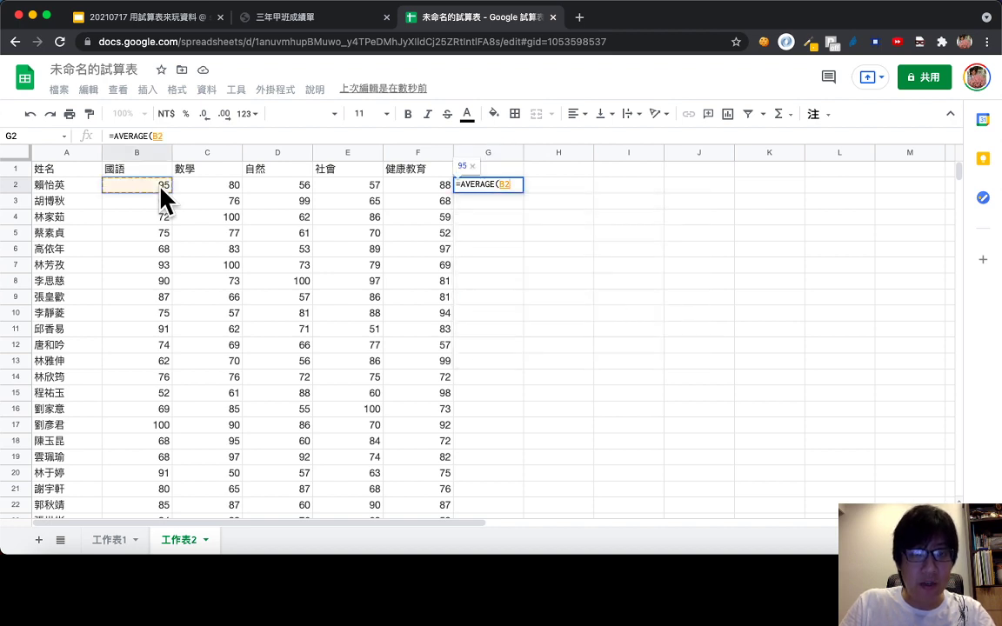
drag(161, 192, 403, 182)
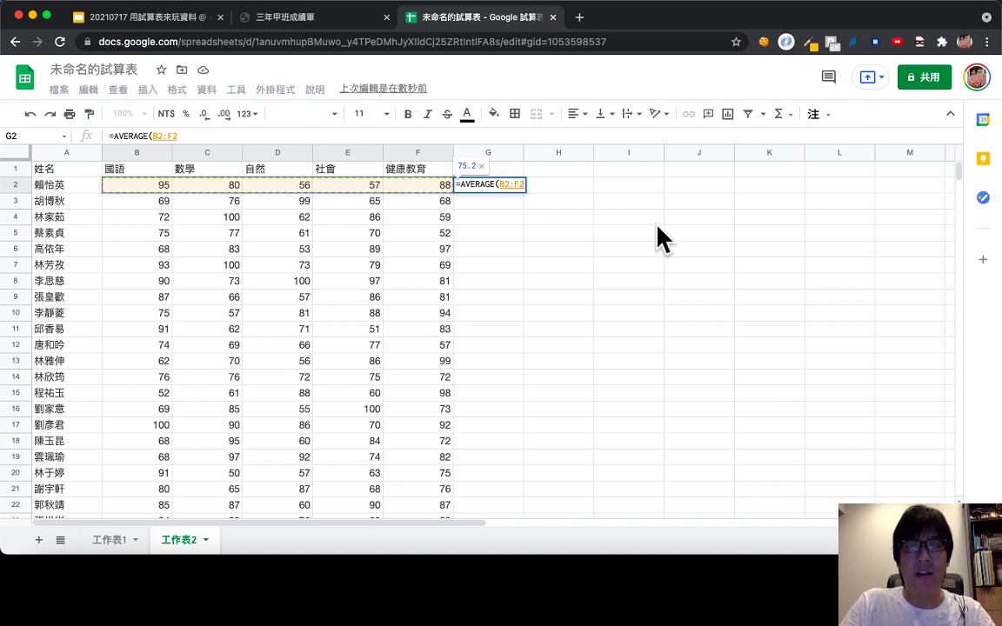
text())
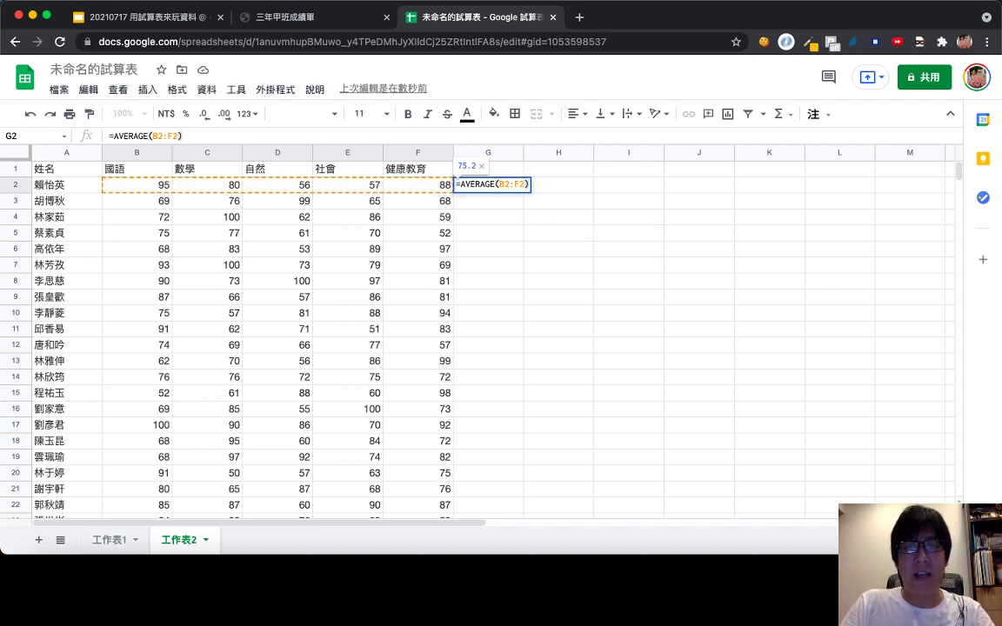
key(Return)
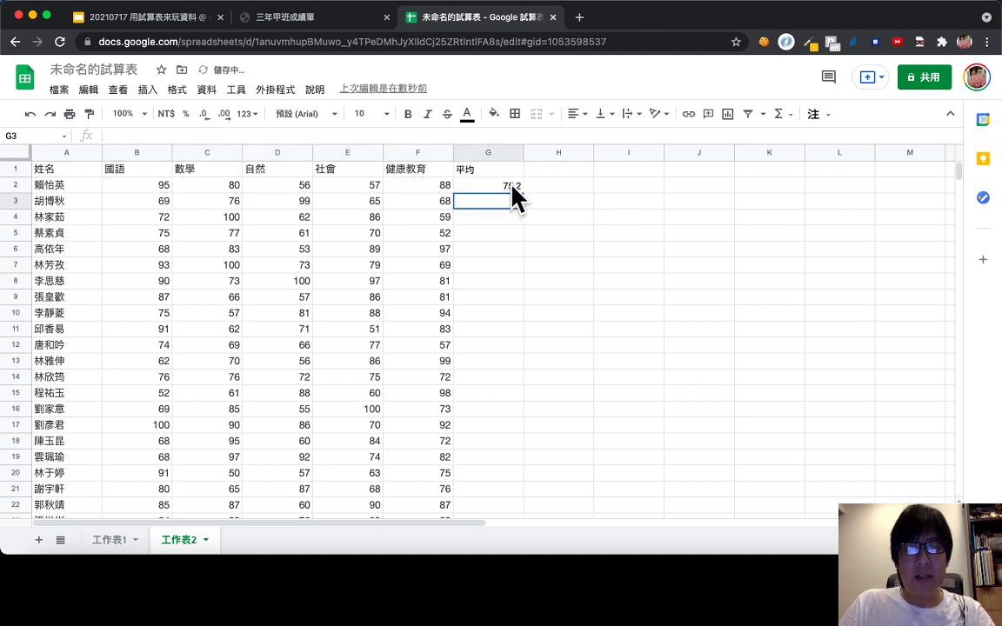
Check G2's 75.2 result and browse to the last student in the list.
click(508, 185)
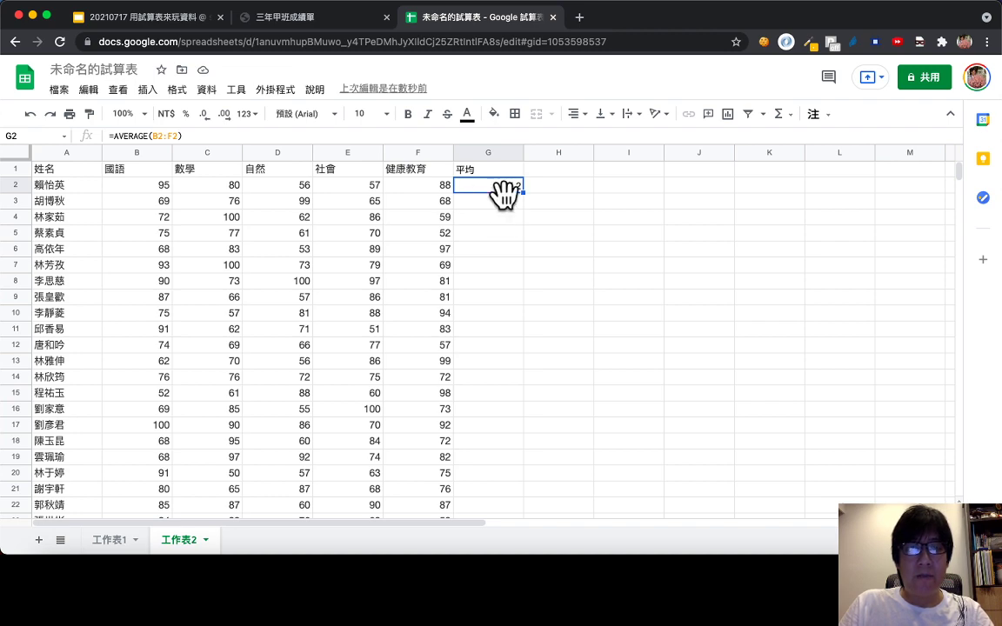
click(498, 201)
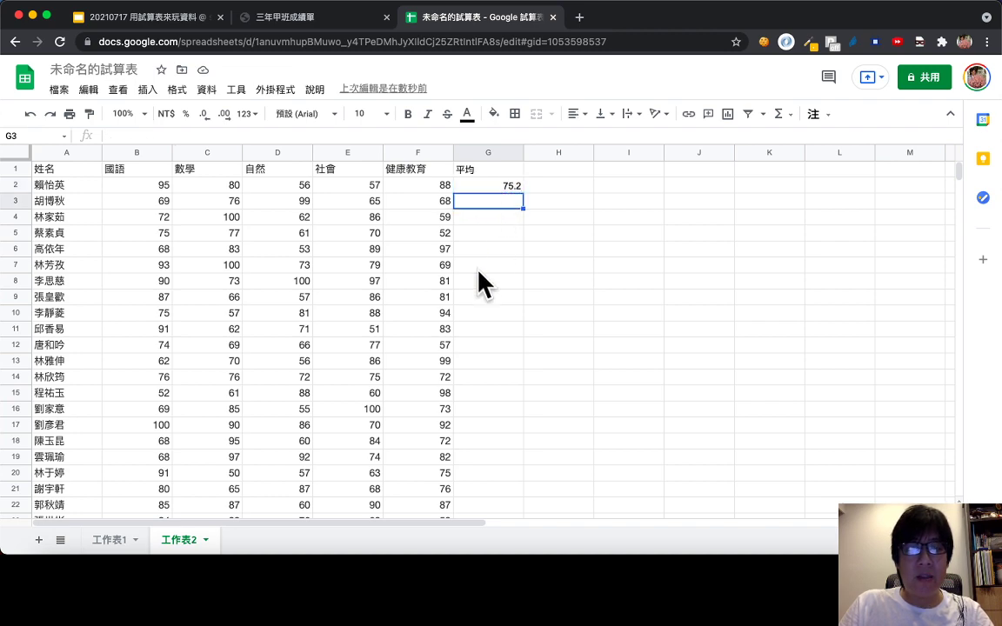
scroll(419, 309, down, 10)
click(48, 287)
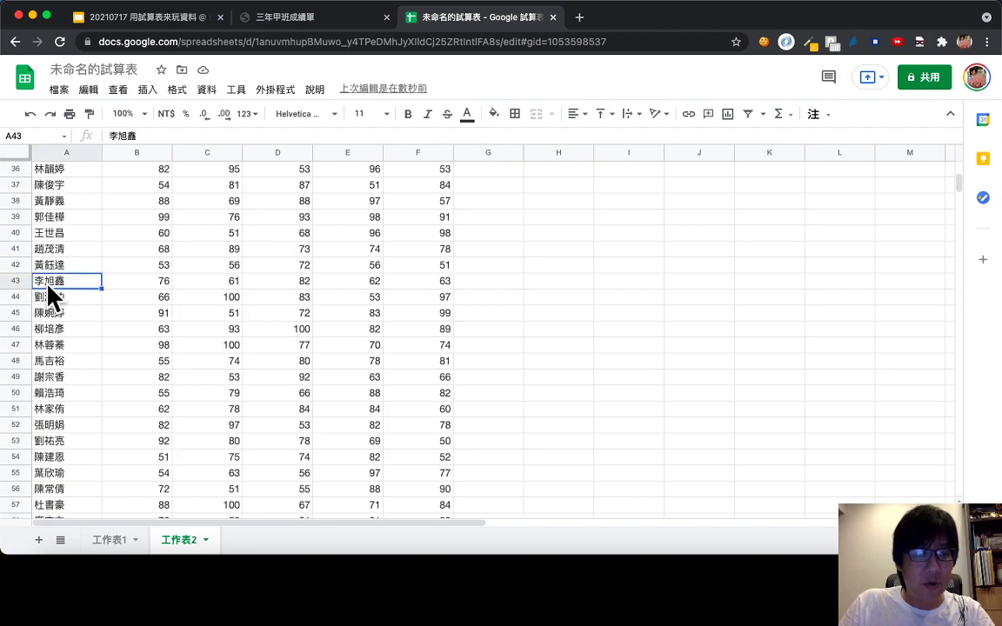
key(super+Down)
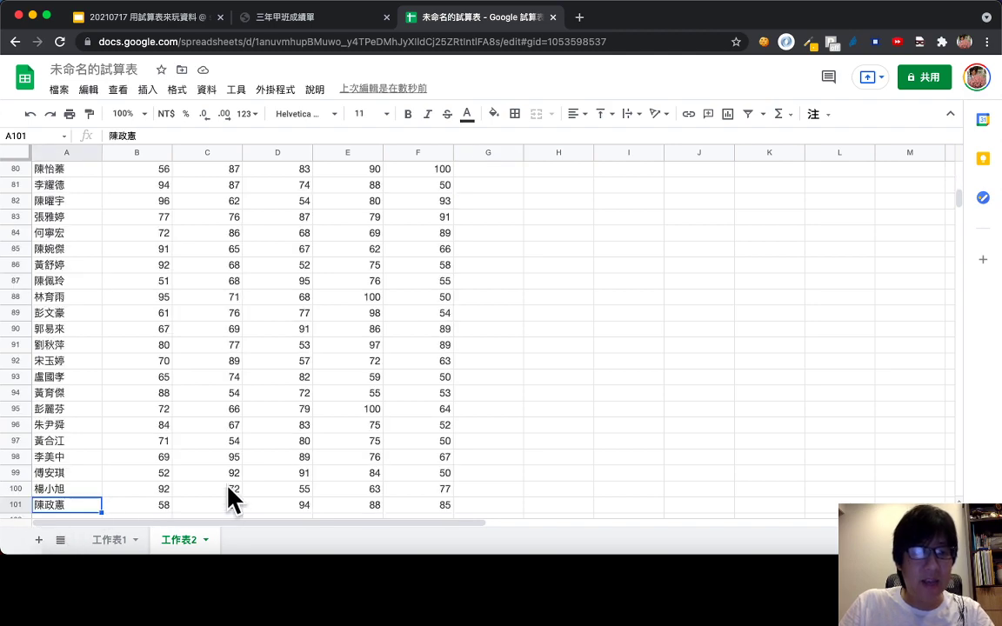
scroll(435, 348, up, 20)
scroll(432, 330, up, 2)
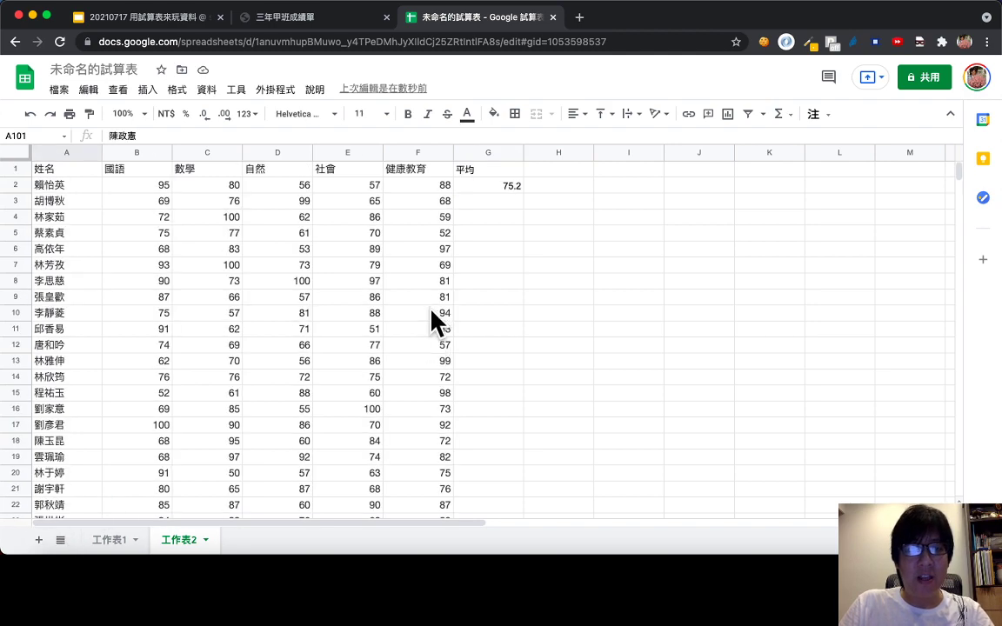
click(504, 187)
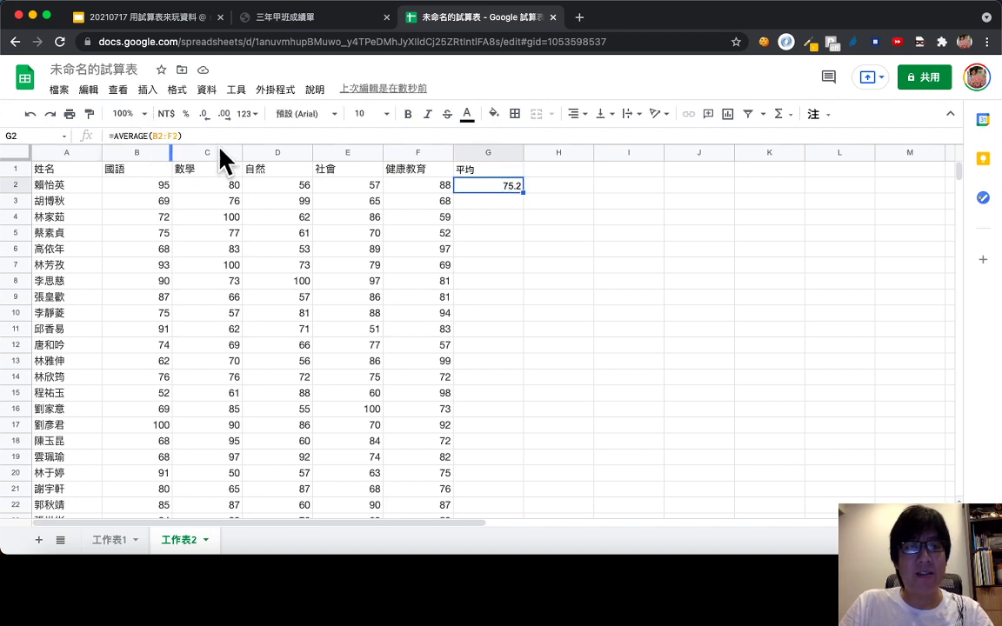
Copy G2's average formula into G3, confirming it now averages B3:F3.
right_click(491, 191)
click(516, 133)
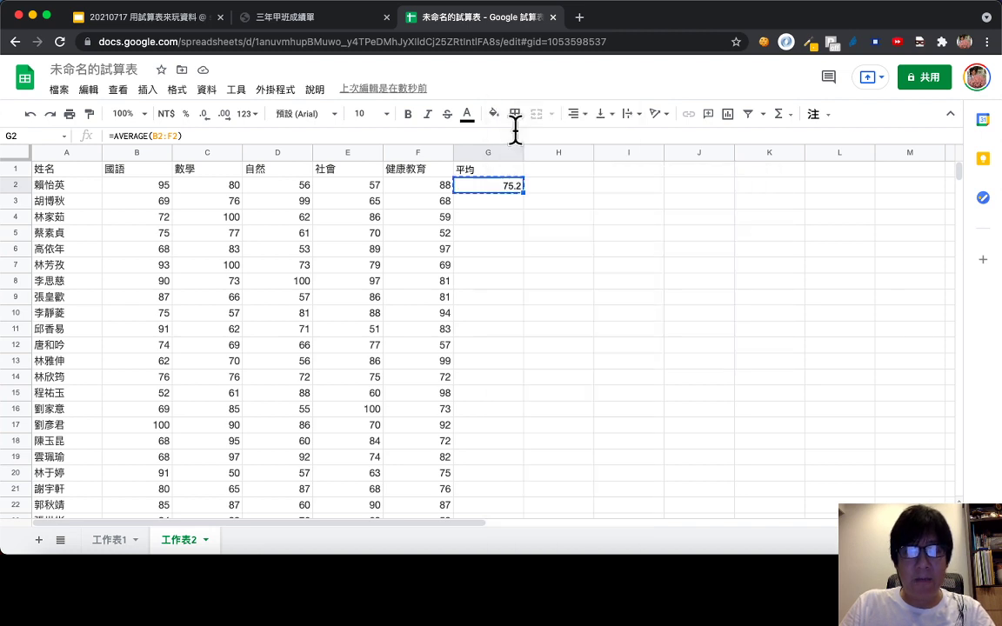
click(500, 205)
right_click(503, 209)
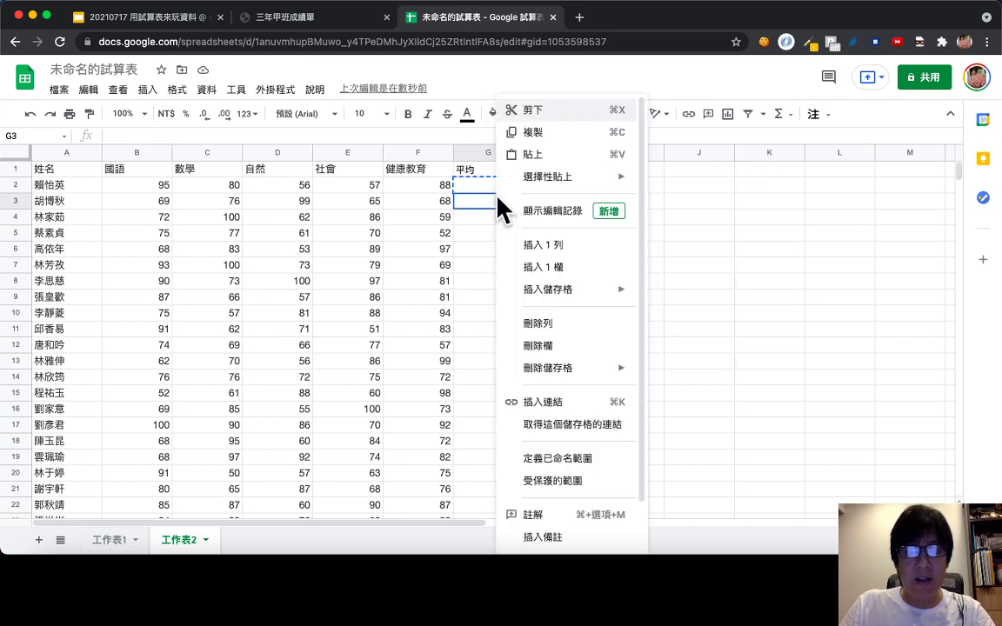
click(522, 154)
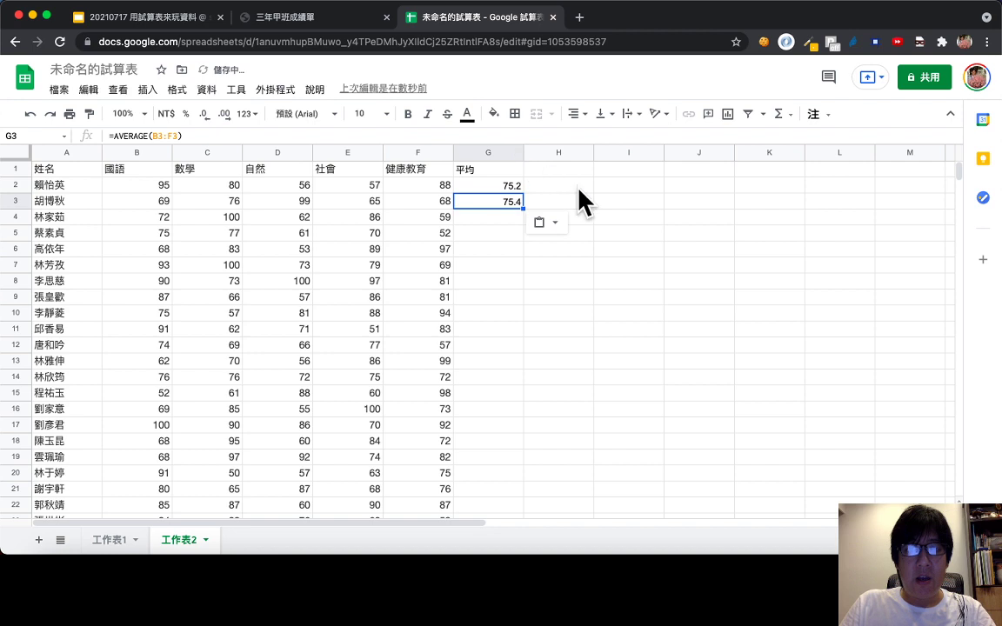
click(508, 183)
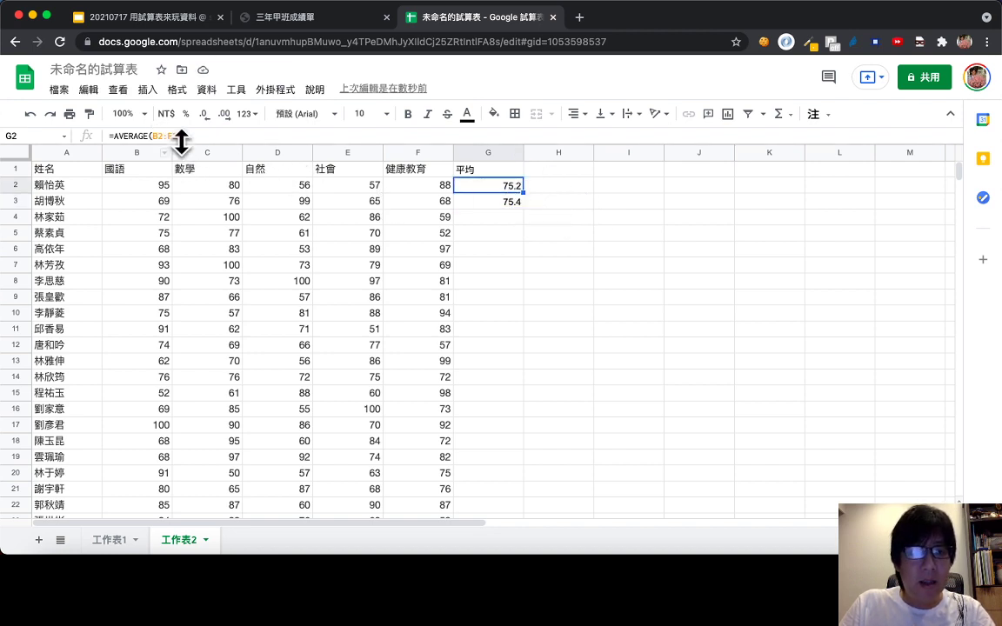
click(484, 196)
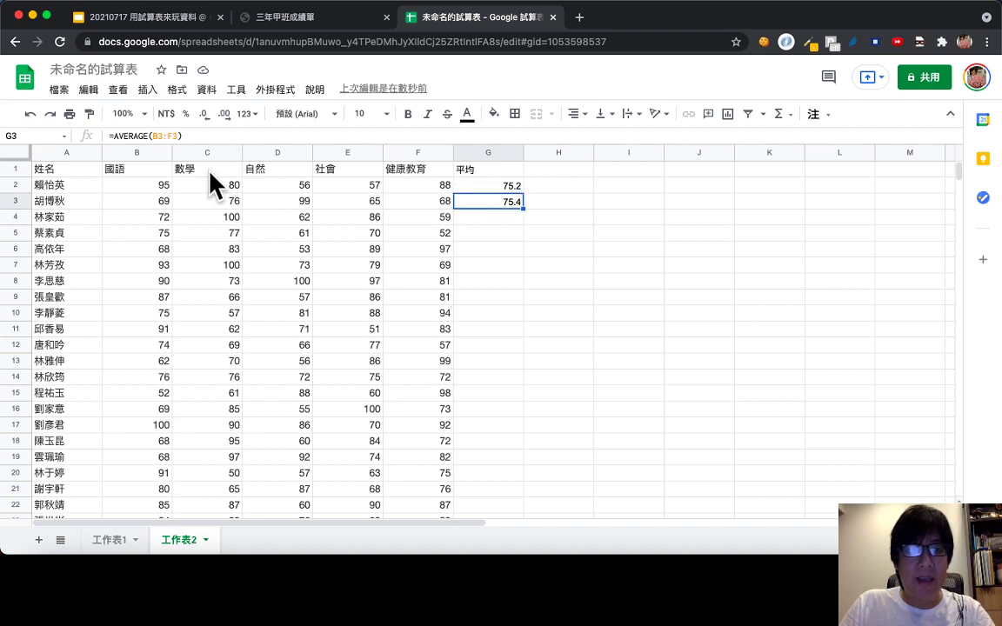
Paste the average formula into G4 and G5, giving 75.8 and 67.
click(492, 214)
right_click(492, 217)
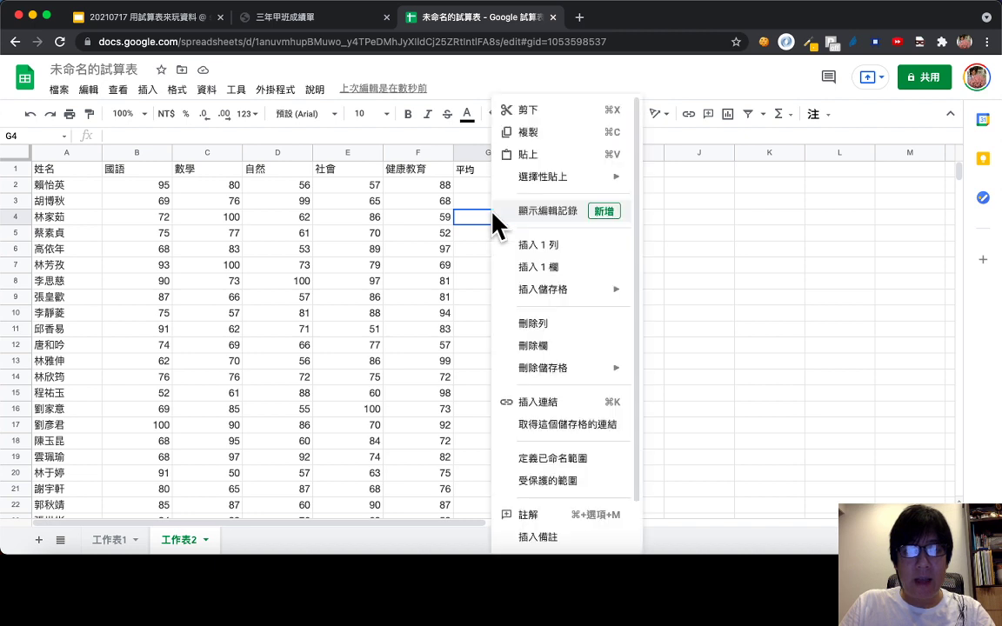
click(520, 154)
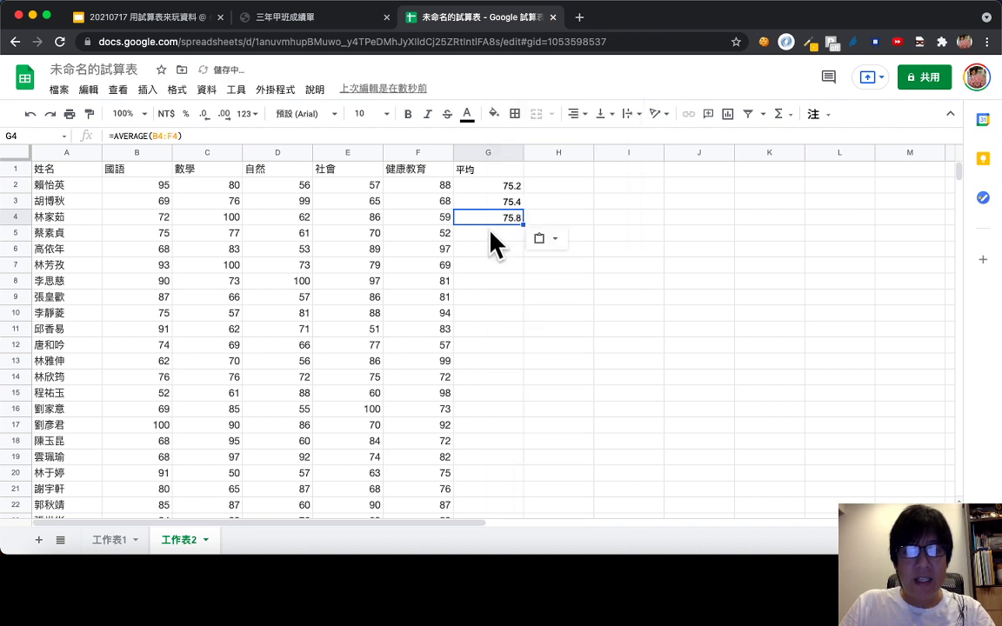
click(491, 235)
right_click(491, 235)
click(520, 155)
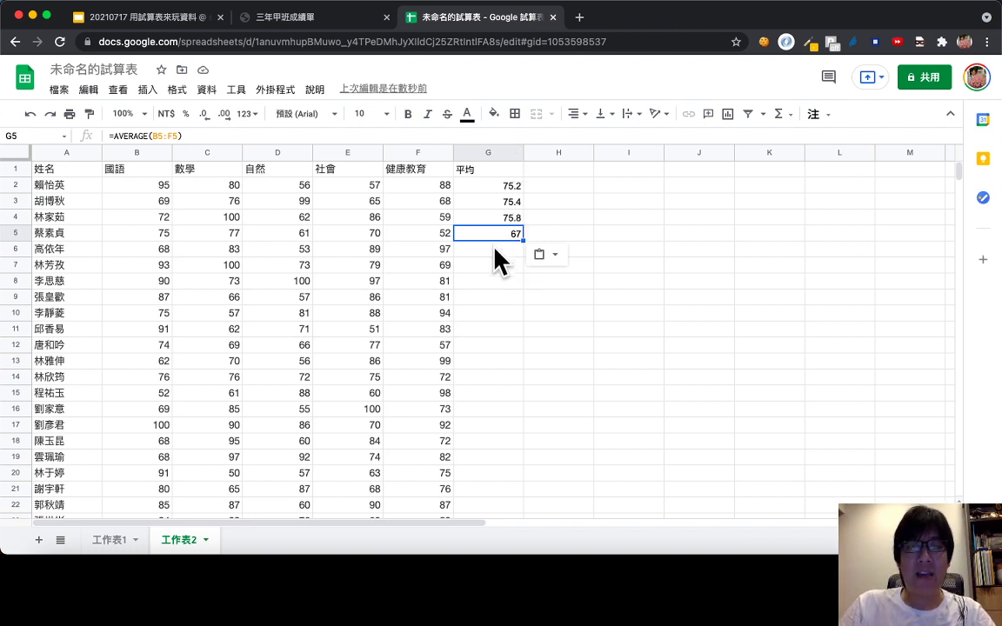
click(574, 219)
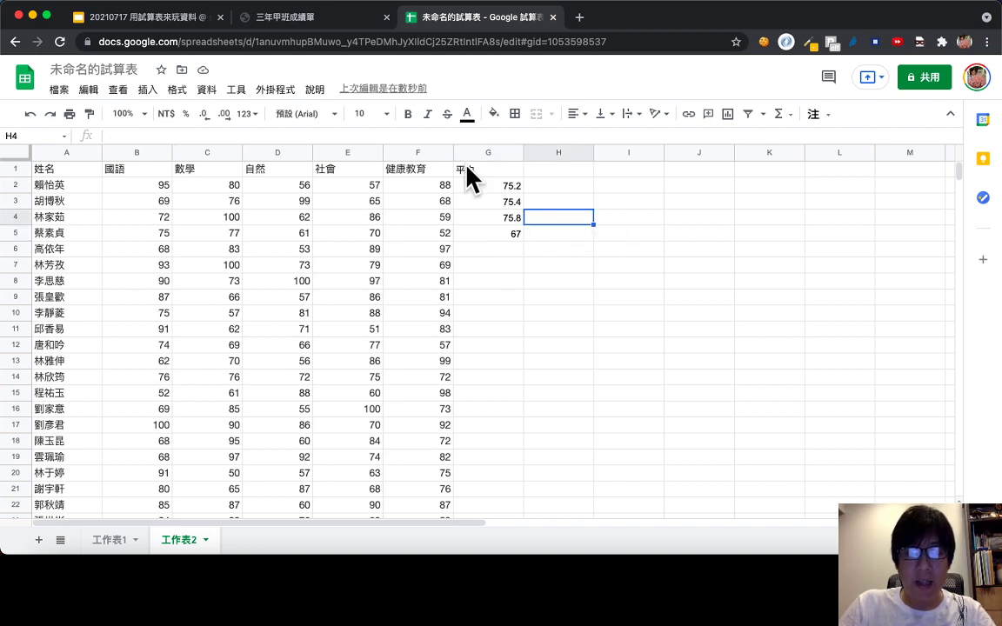
Fill G5's formula down to G8 (78, 82.8, 88.2), undoing an overlong fill.
click(487, 235)
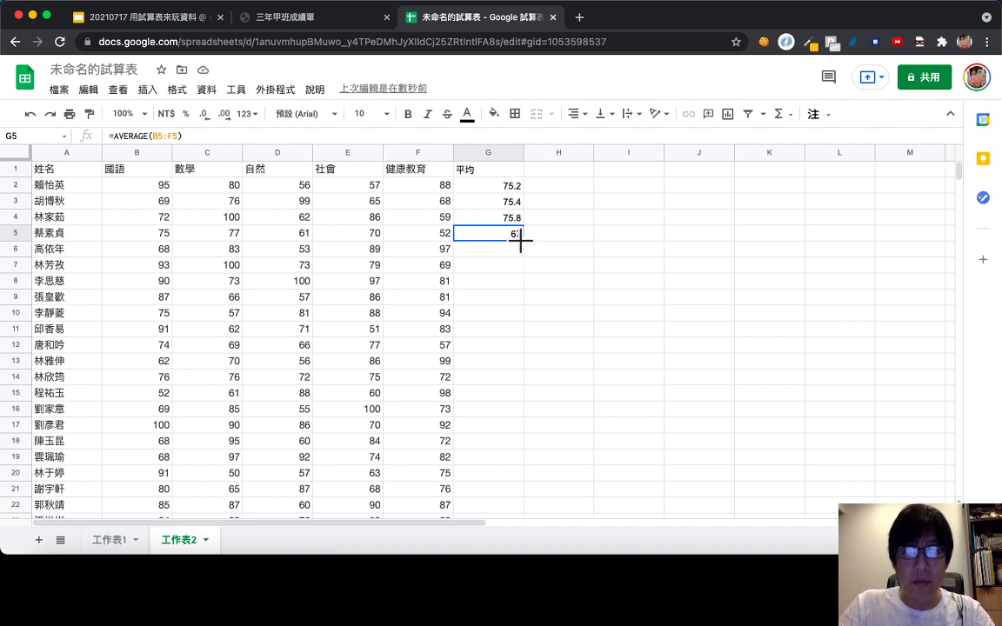
drag(520, 241, 522, 281)
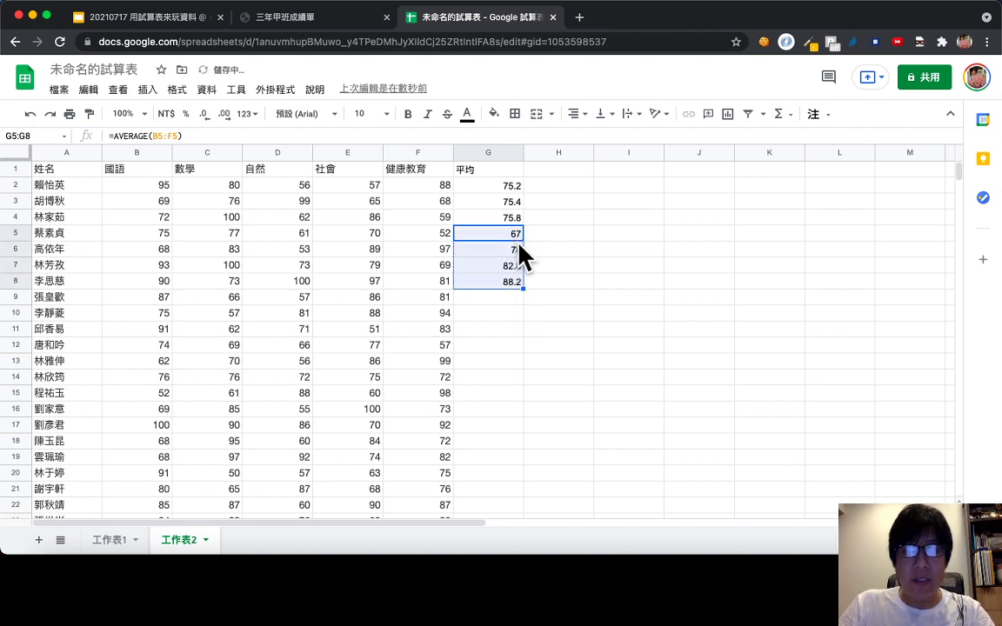
drag(525, 286, 465, 281)
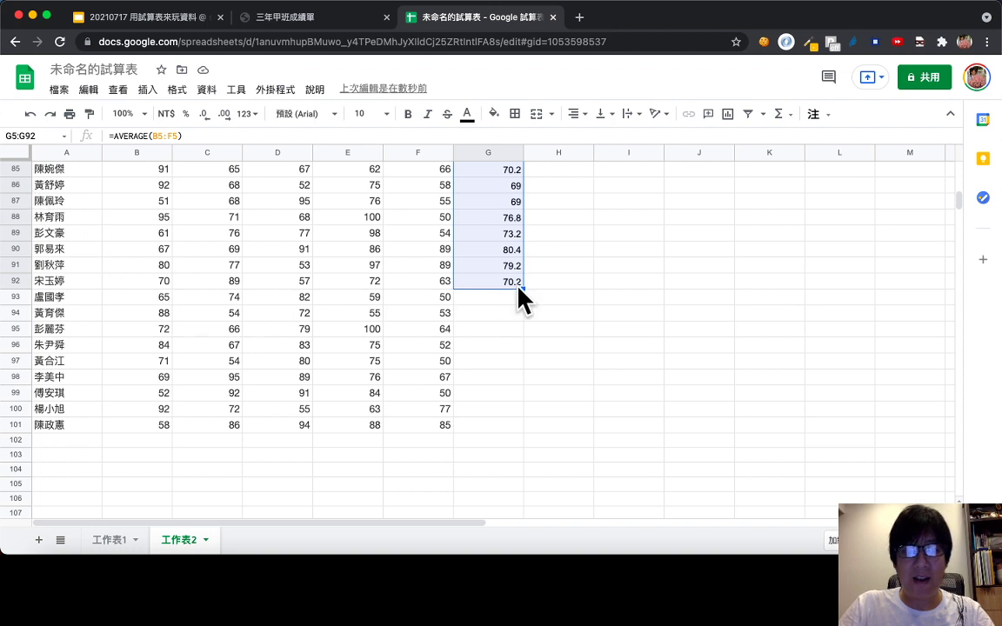
mouse_move(522, 289)
mouse_down()
mouse_move(501, 510)
mouse_move(510, 544)
mouse_move(490, 98)
mouse_move(503, 174)
mouse_up()
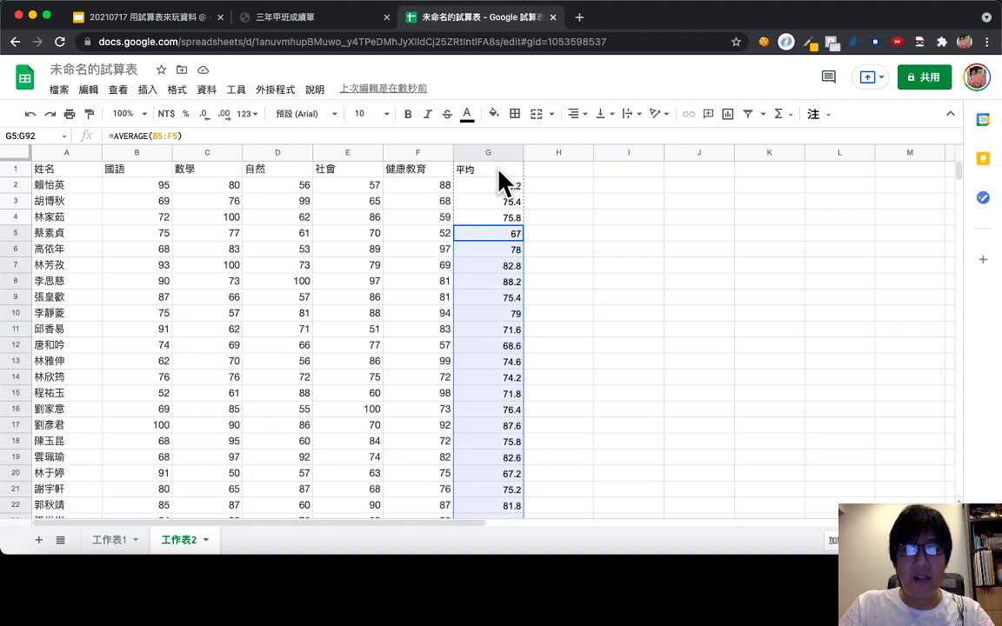
click(513, 297)
key(super+z)
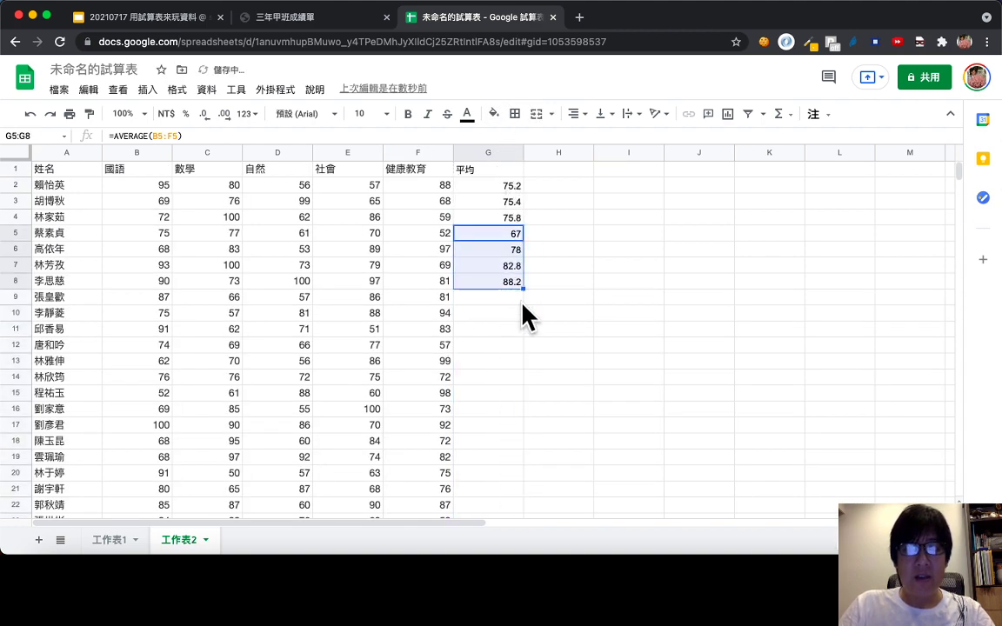
click(522, 297)
click(511, 287)
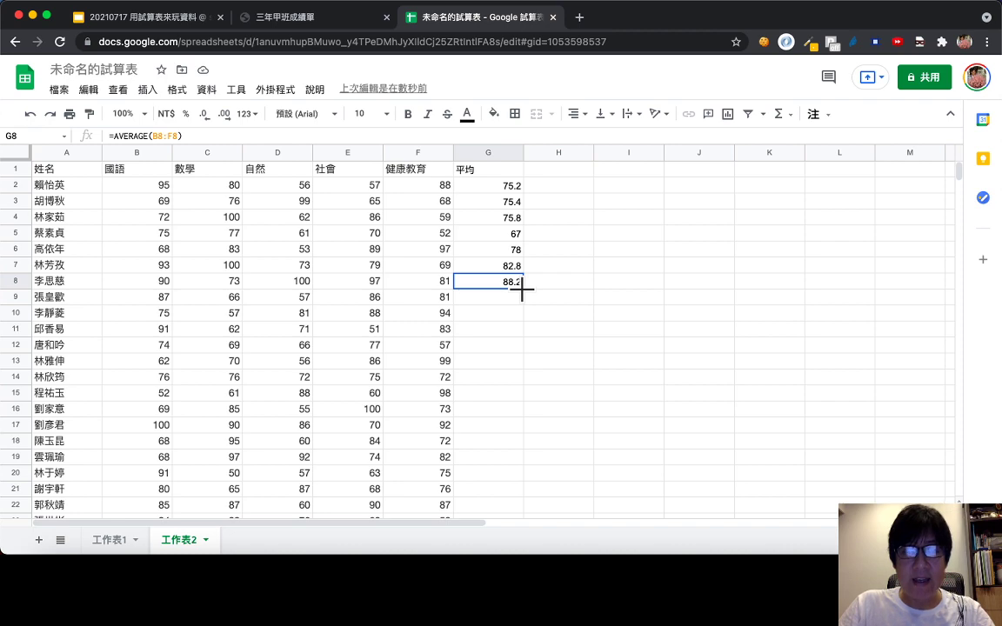
Auto-fill the average formula down column G to row 101, which shows 82.2.
double_click(522, 288)
scroll(494, 329, down, 10)
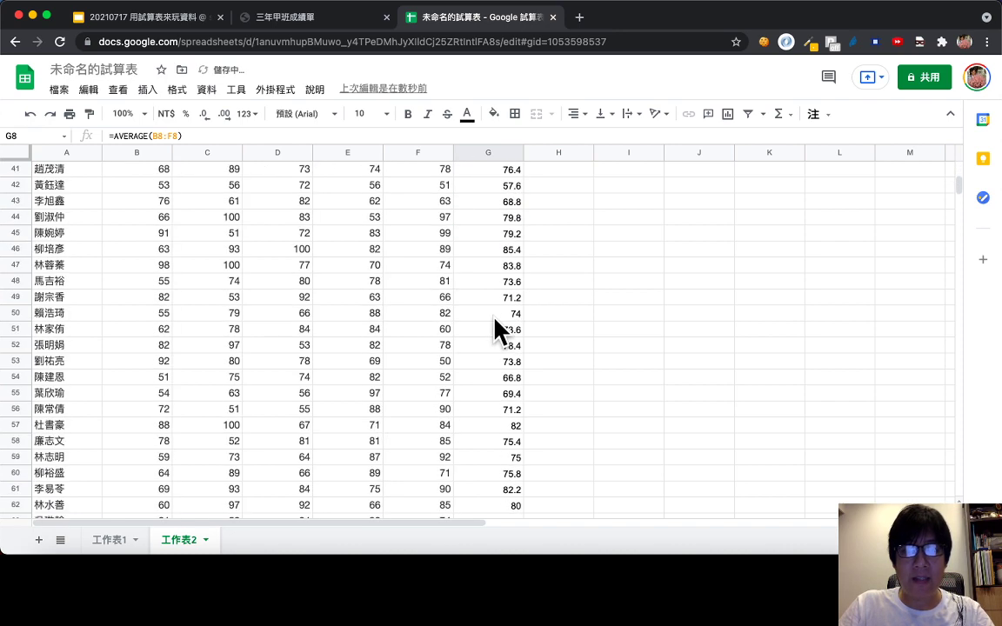
scroll(496, 328, down, 15)
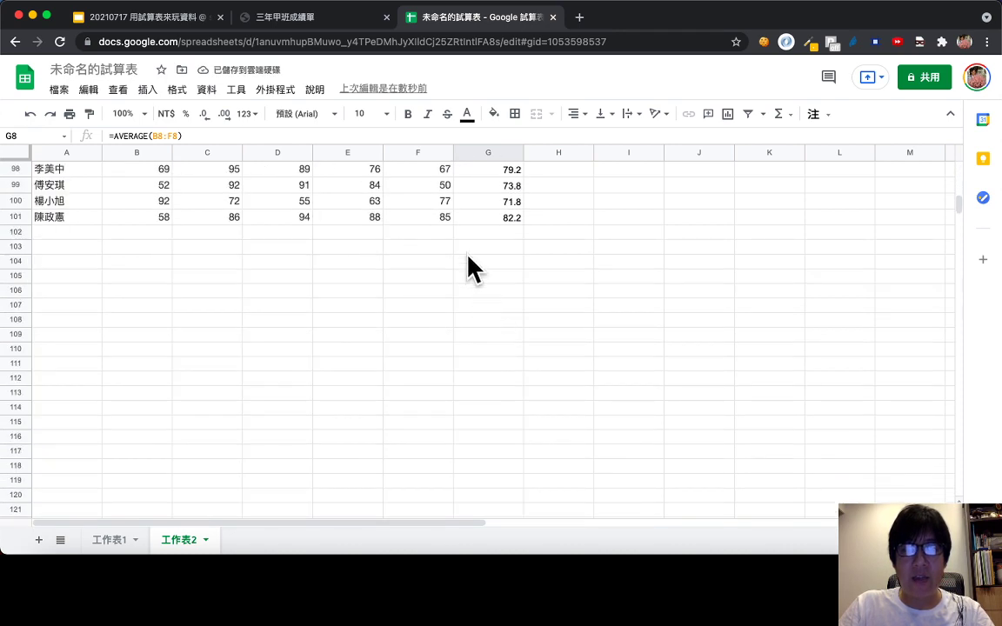
scroll(500, 242, up, 2)
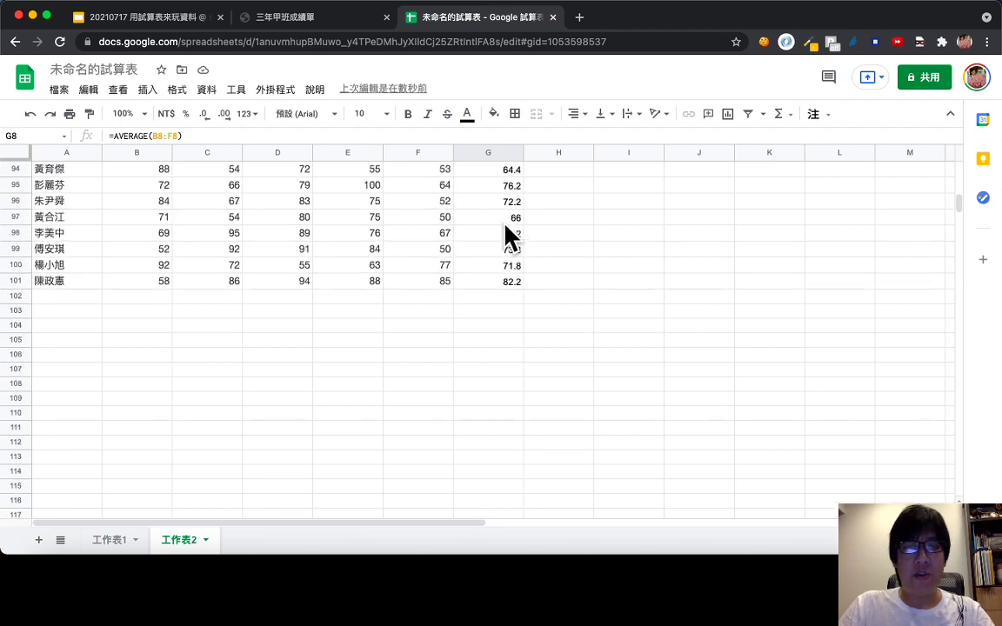
scroll(508, 235, up, 20)
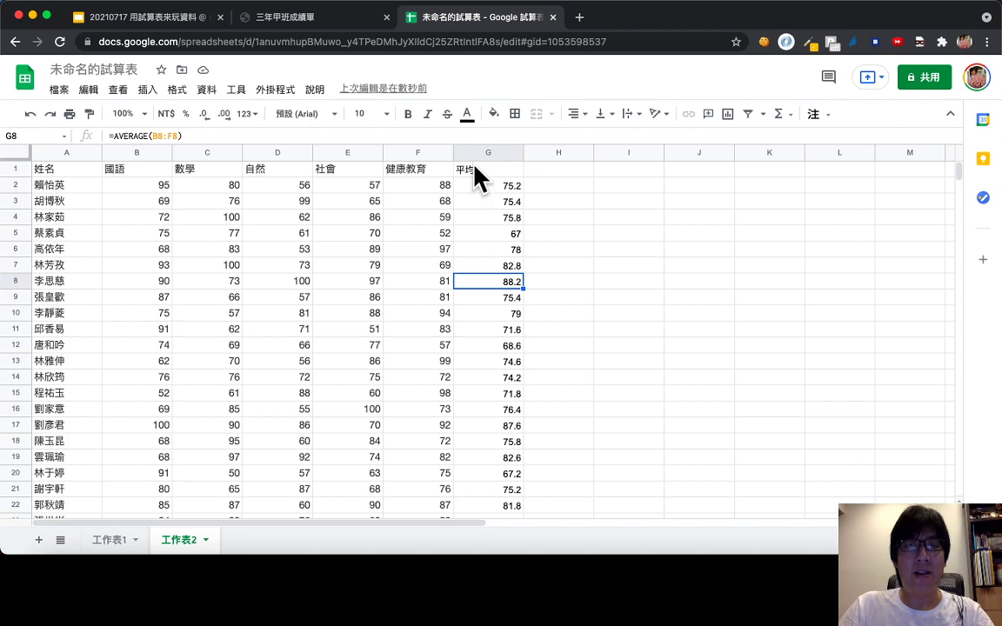
click(153, 22)
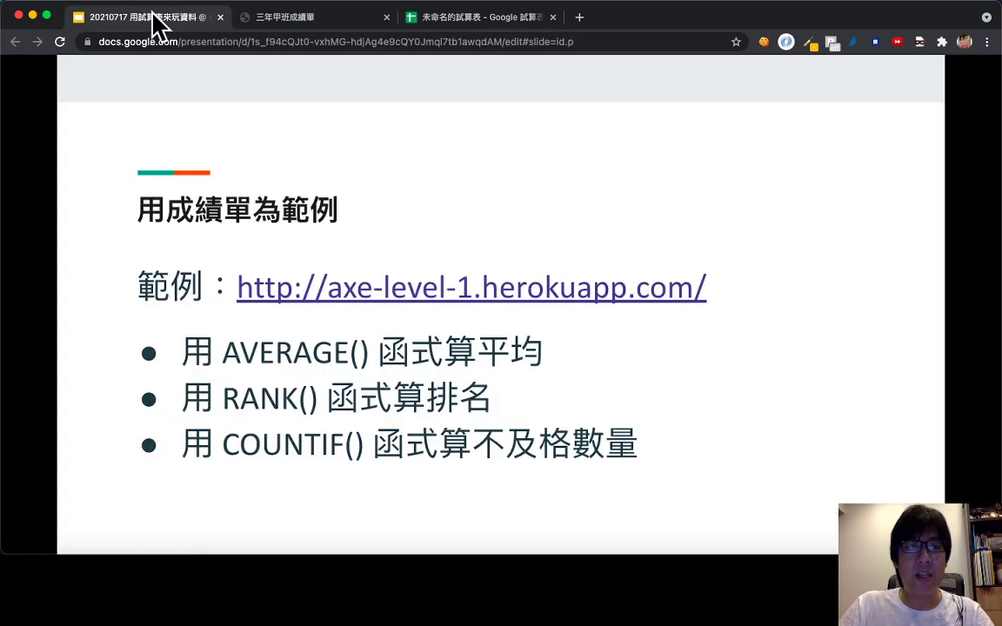
click(445, 18)
click(567, 171)
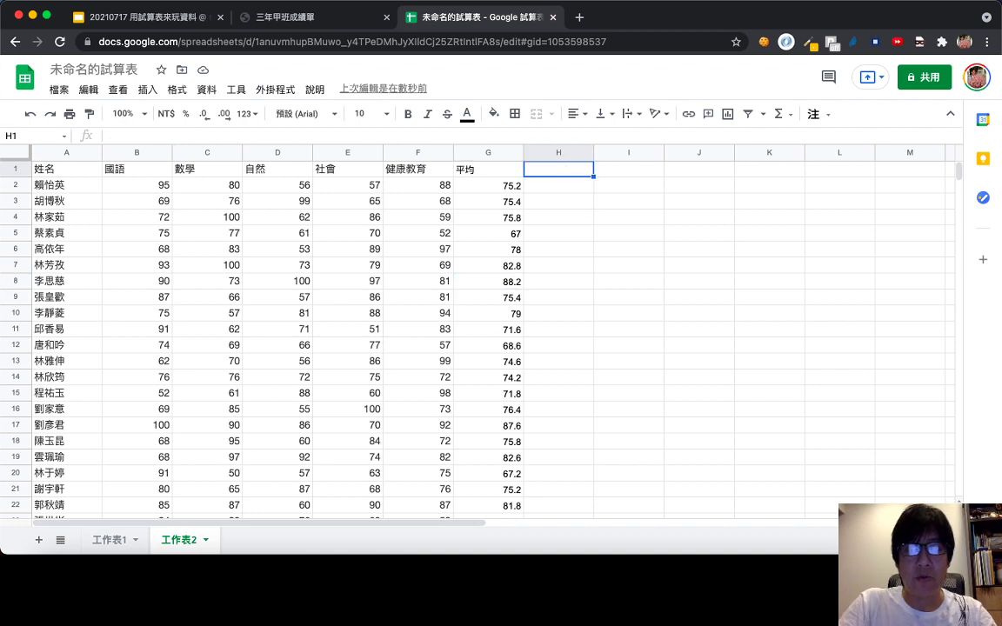
Add a 排名 header in H1 and enter =RANK(G2, G2:G101, 0) in H2, showing 50.
text(排名)
key(Return)
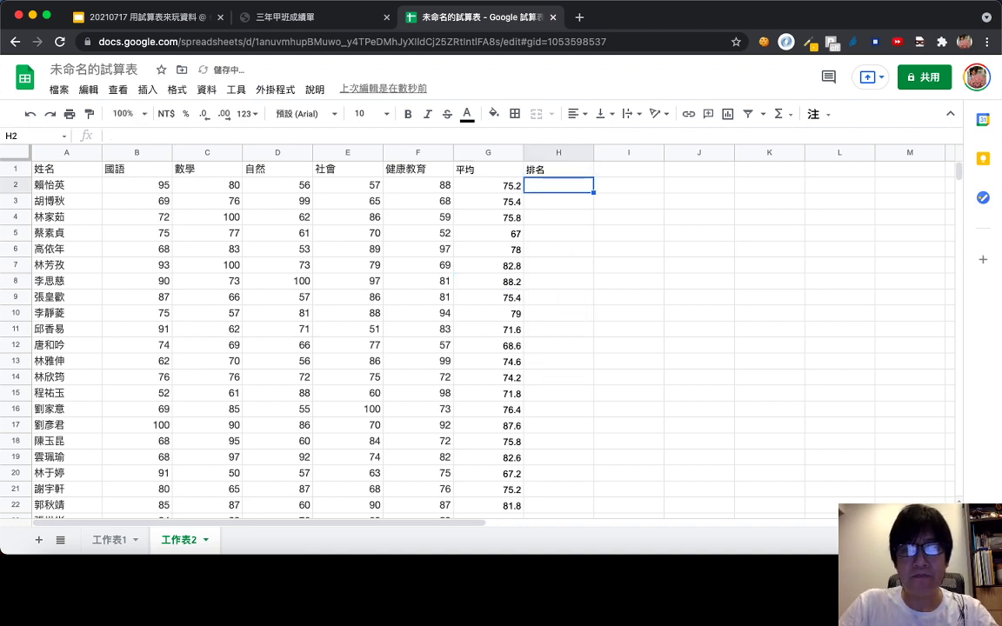
text(=RANK()
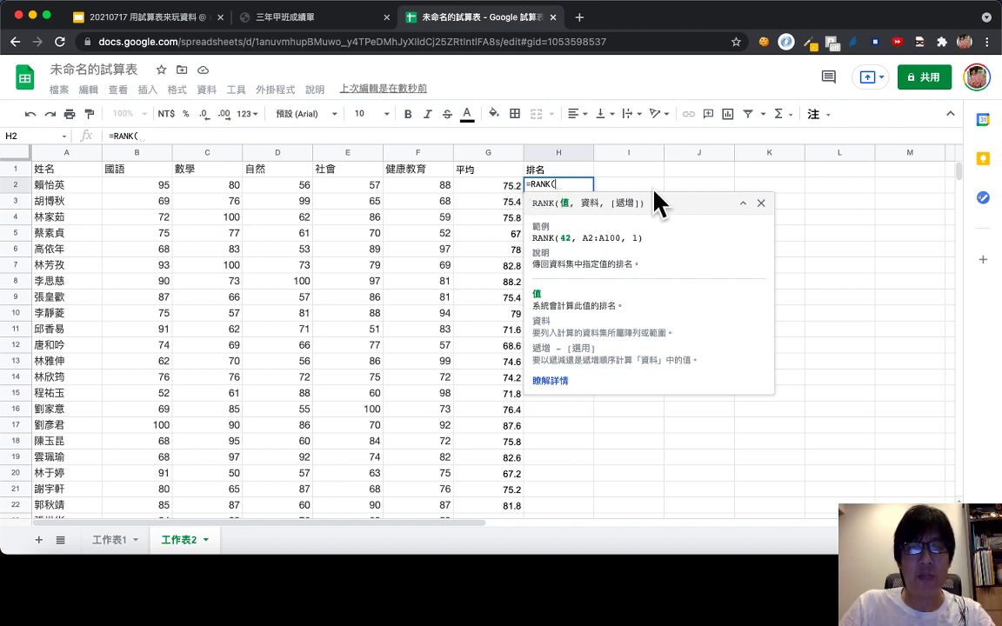
text(G2,)
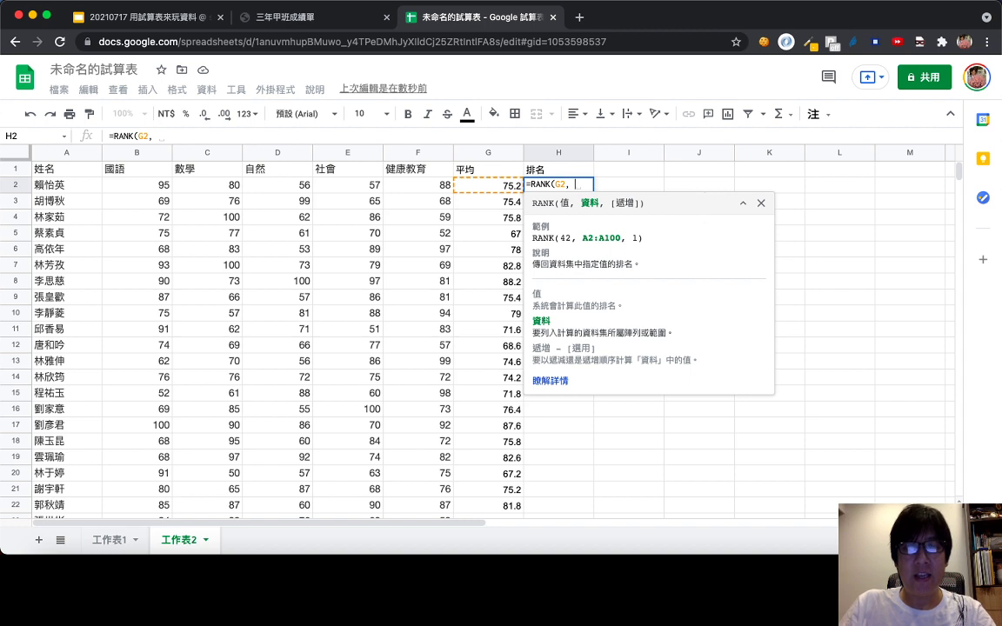
text(G2:G101)
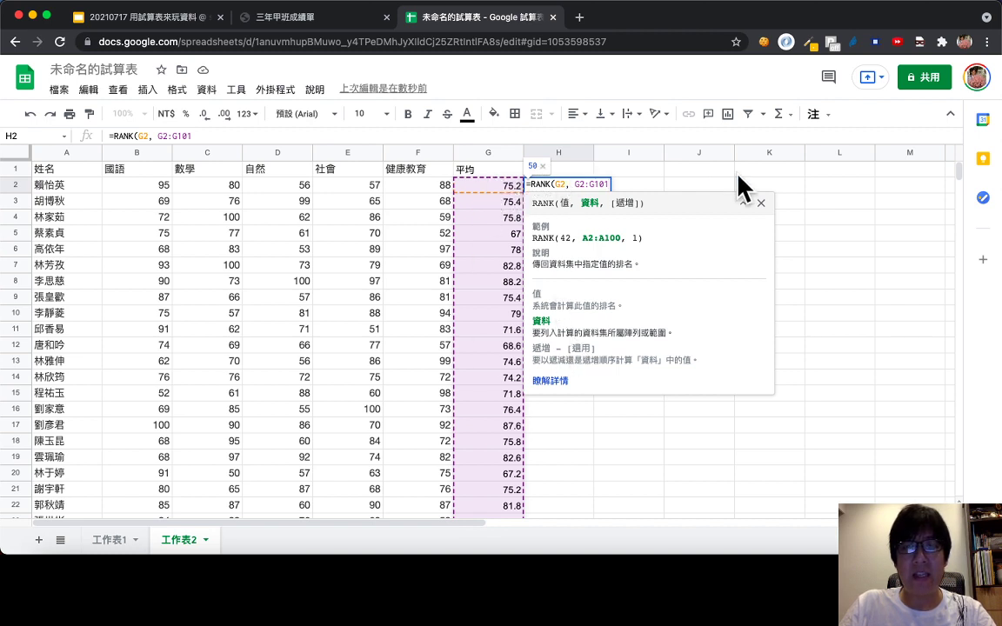
text(,)
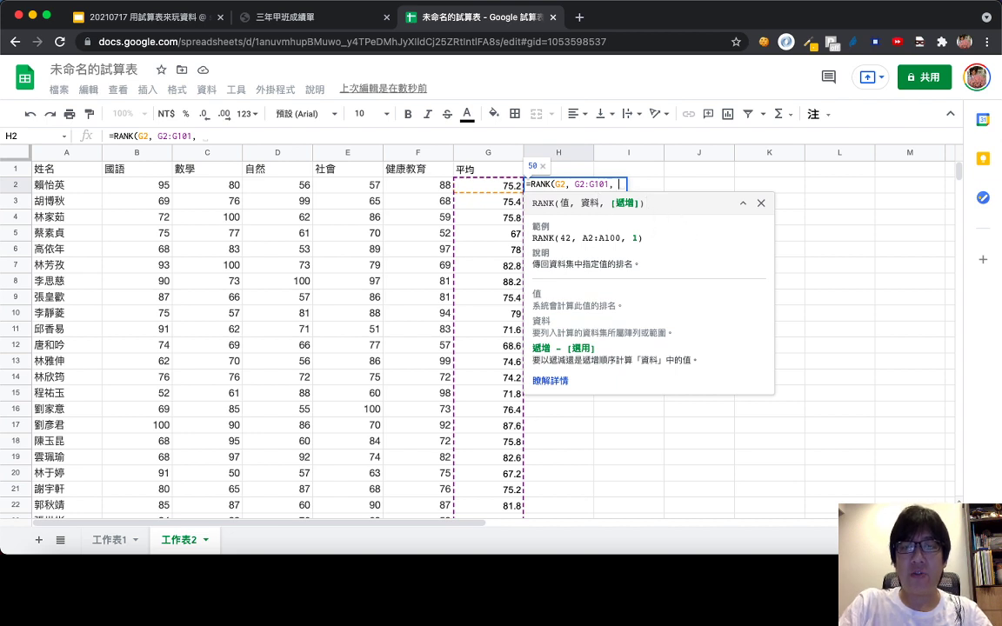
text(0))
key(Return)
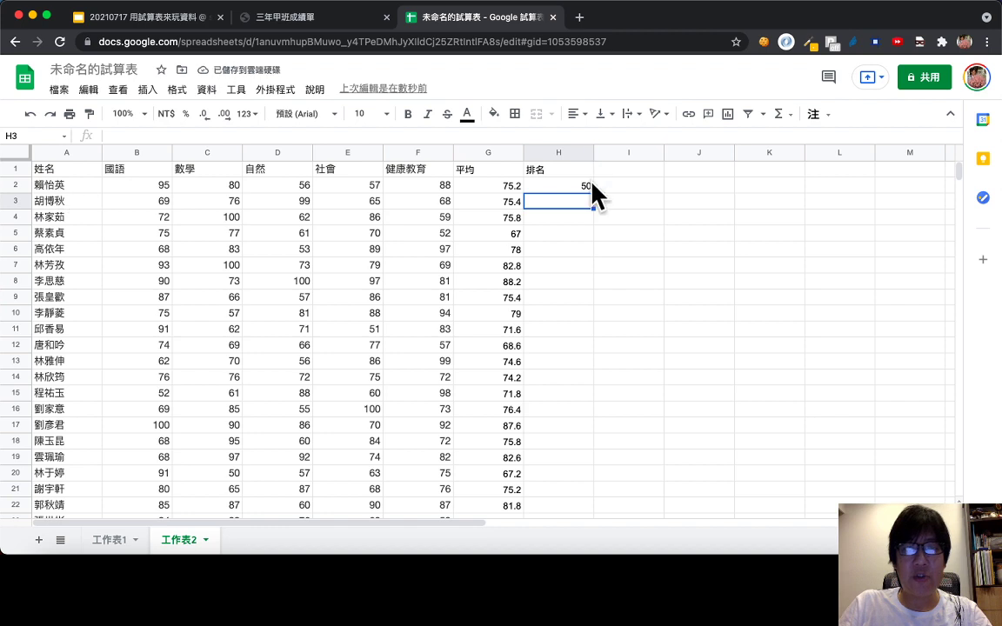
Auto-fill H2's RANK formula down column H, then select H17.
click(587, 187)
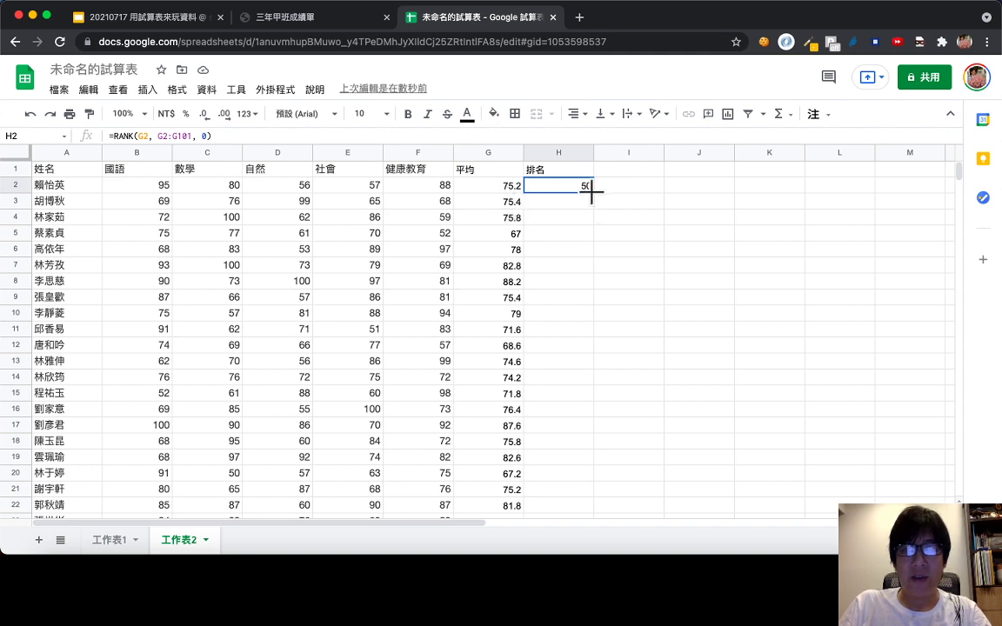
double_click(591, 193)
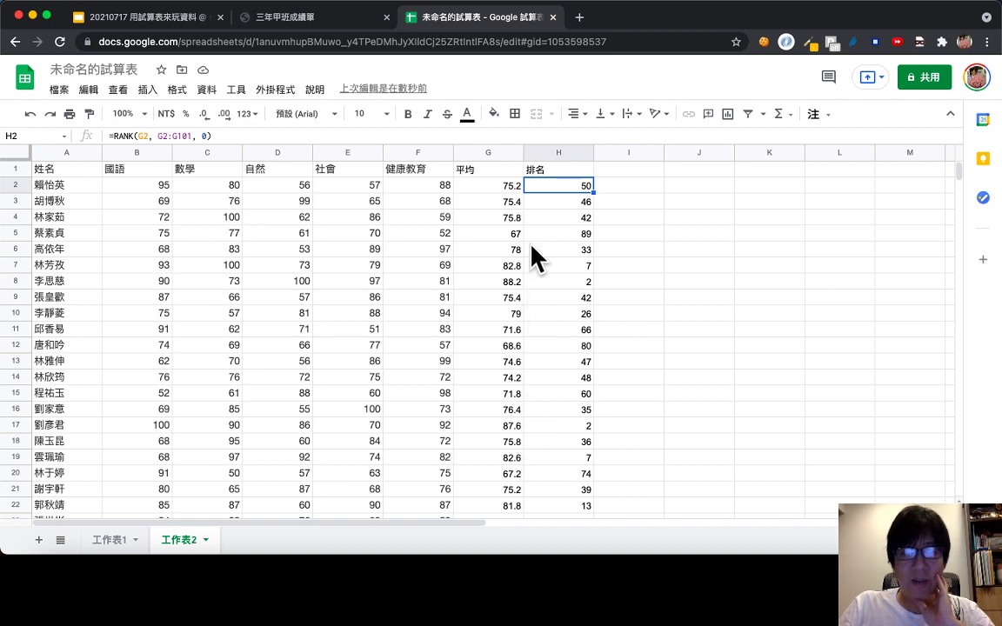
click(587, 426)
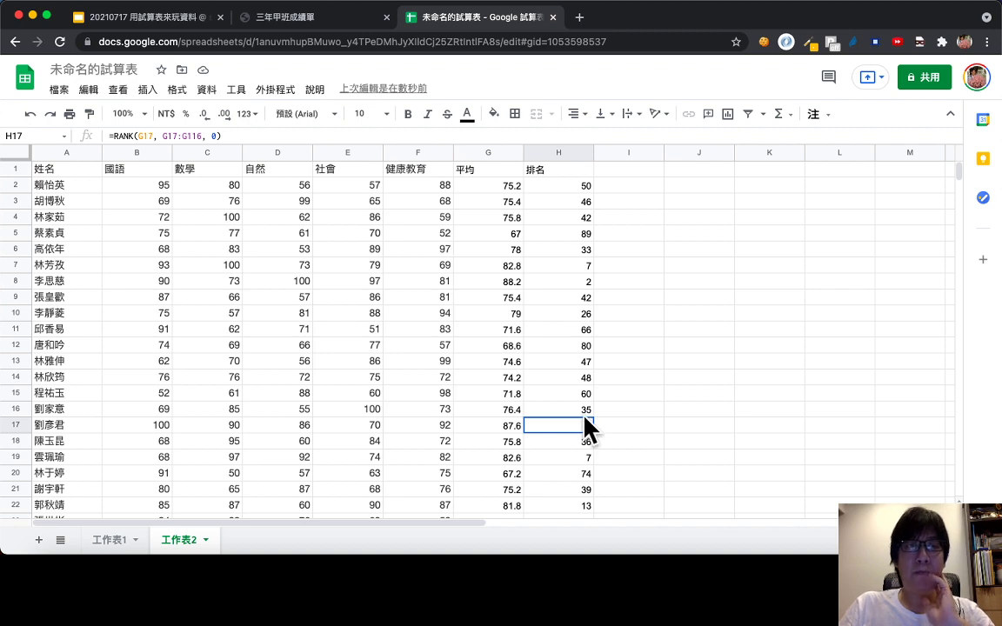
Inspect H17's rank formula unchanged, then advance the slides to the 座標規則 reference-rules slide.
double_click(558, 418)
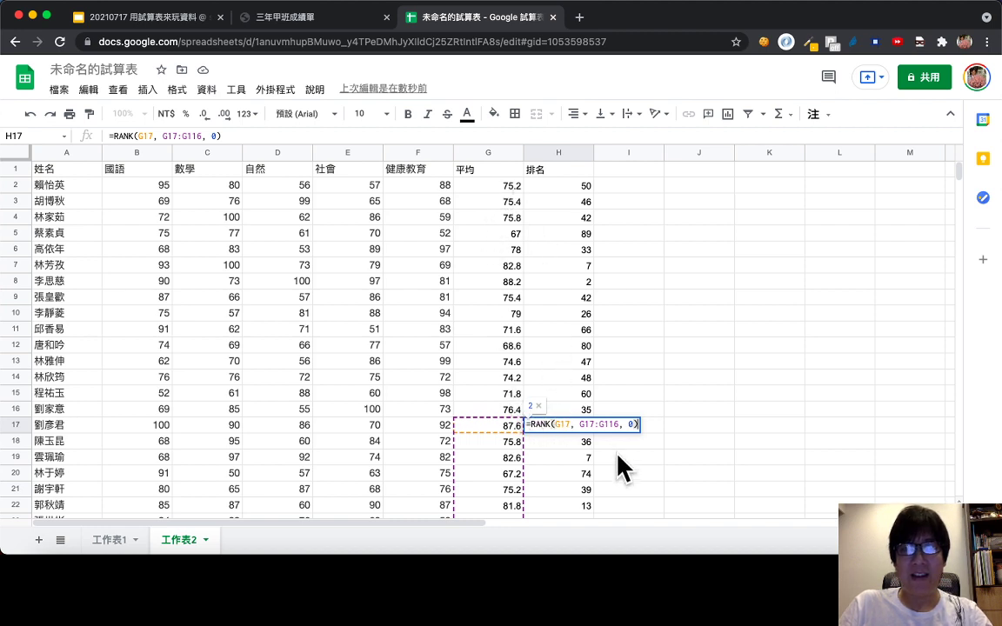
key(Return)
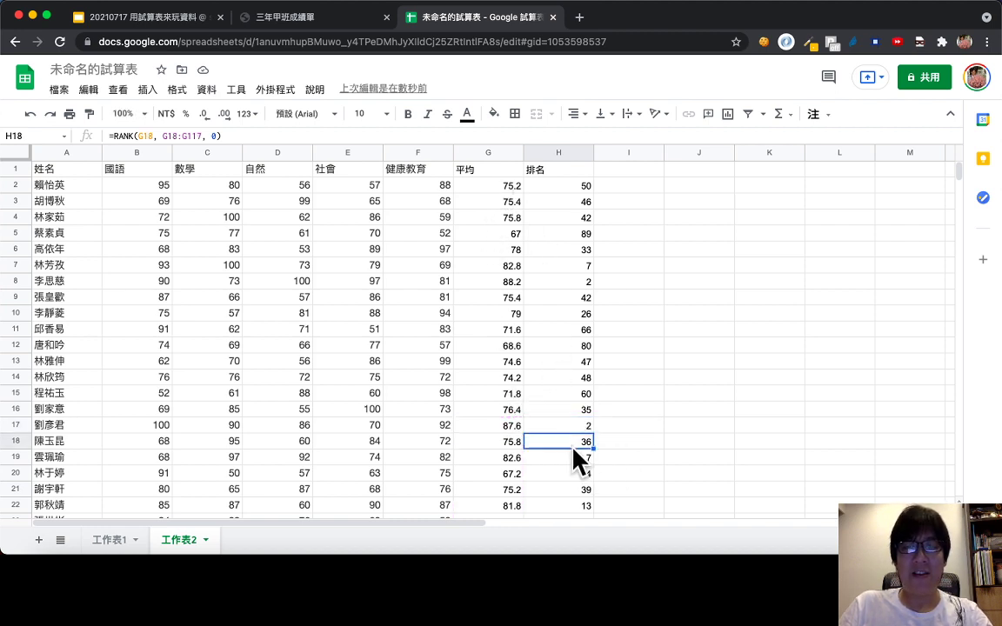
click(170, 18)
key(Right)
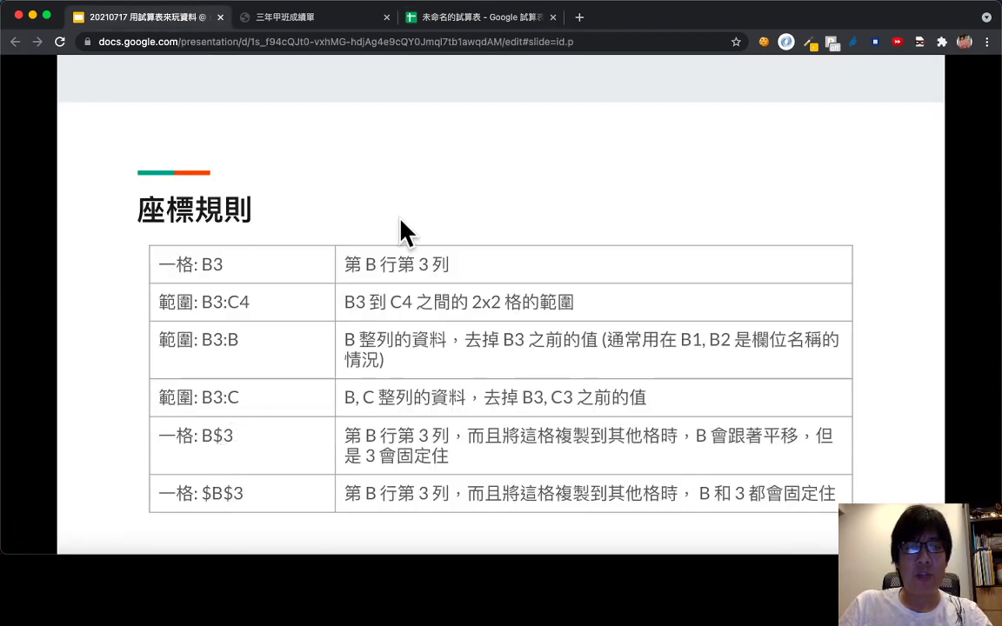
Undo the fill-down and change H2 to =RANK(G2, G$2:G$101, 0).
click(474, 21)
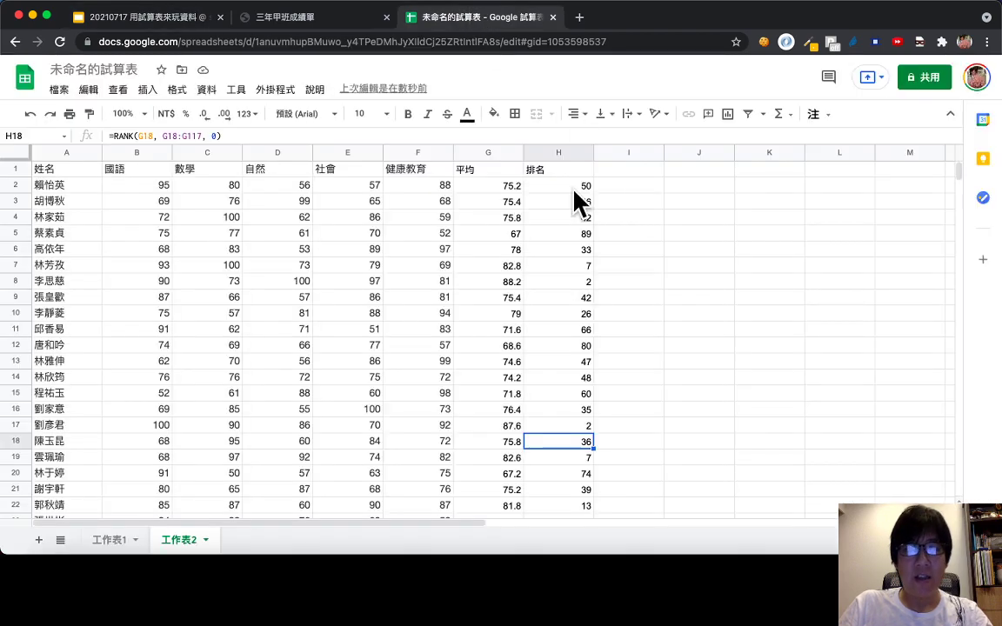
click(31, 113)
click(31, 113)
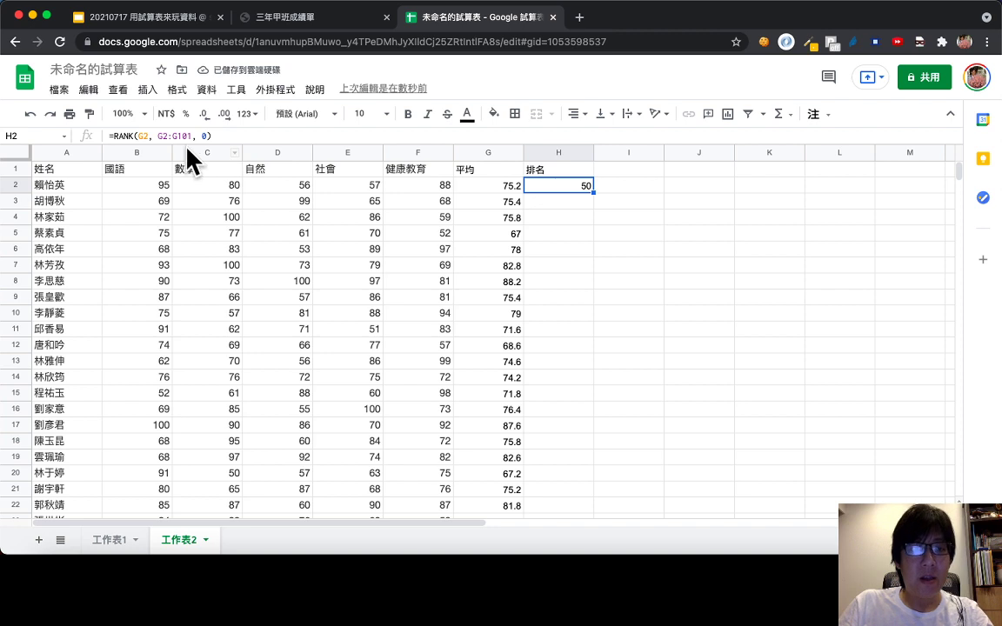
click(144, 135)
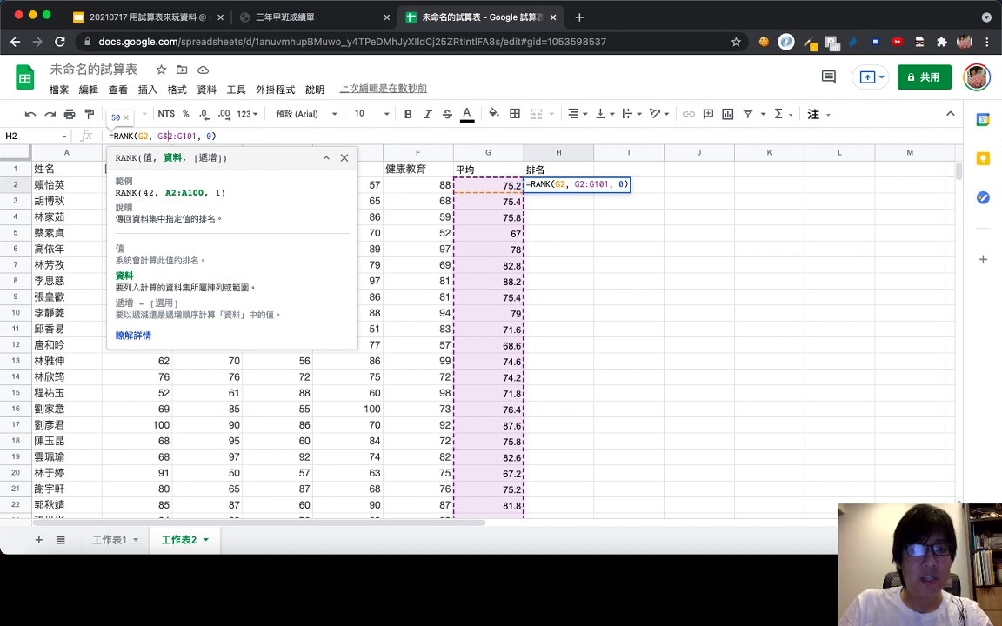
text($2:G$)
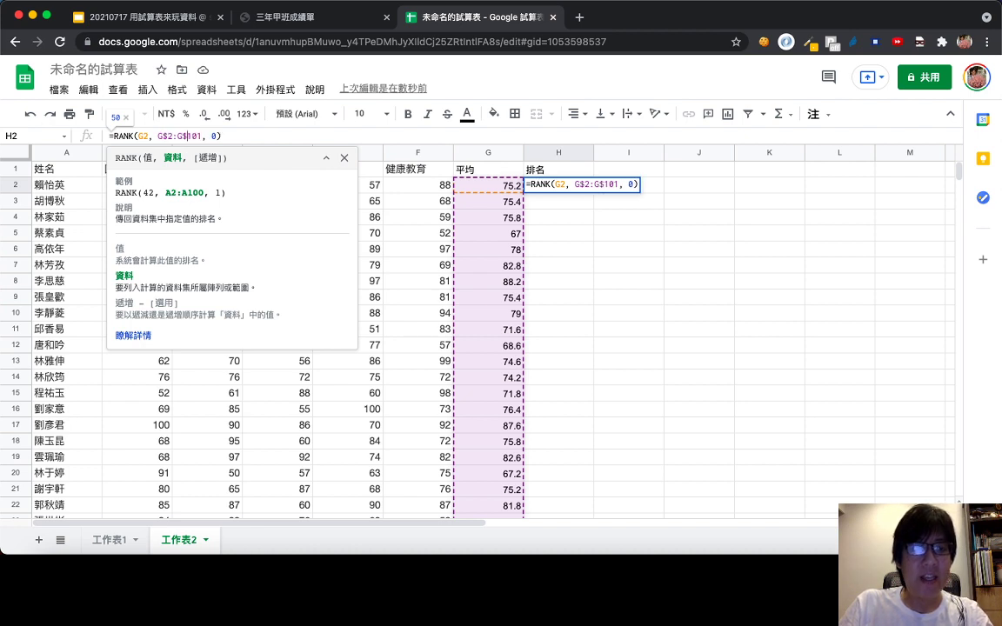
key(Return)
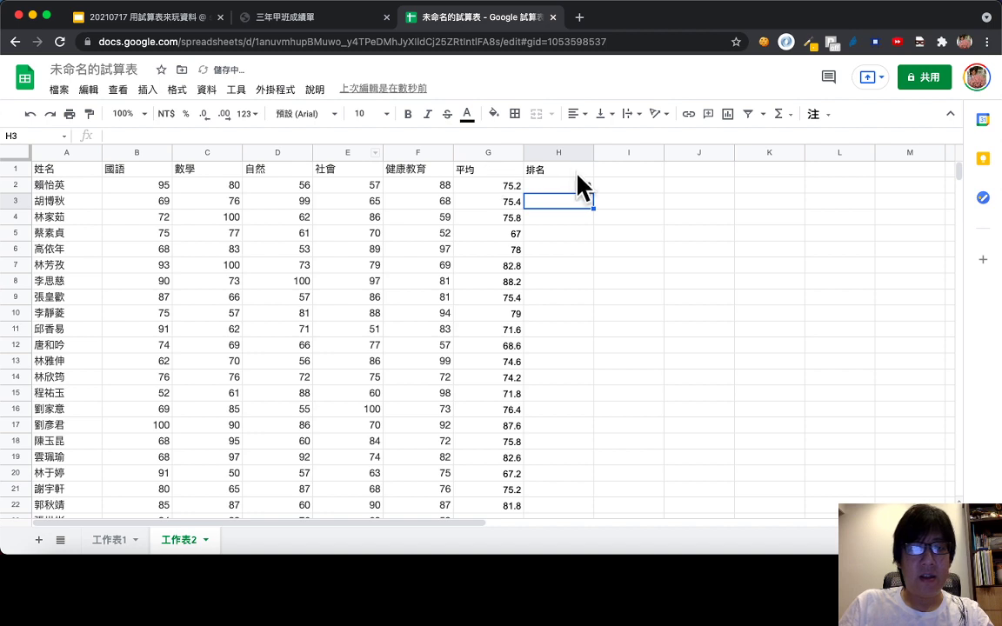
Fill the anchored rank formula down column H and check H17 shows rank 3.
click(580, 181)
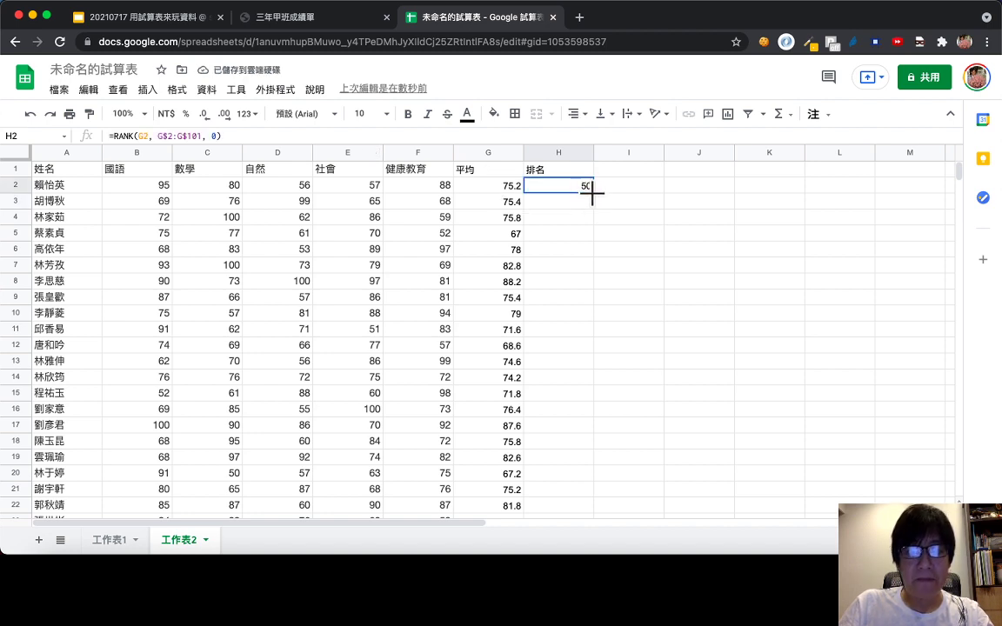
double_click(592, 193)
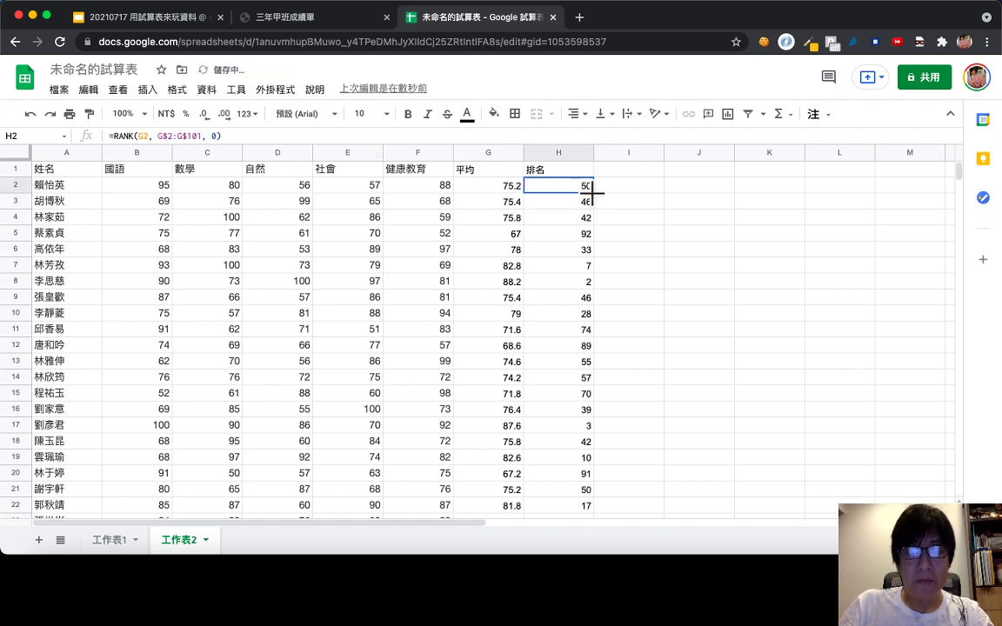
click(585, 424)
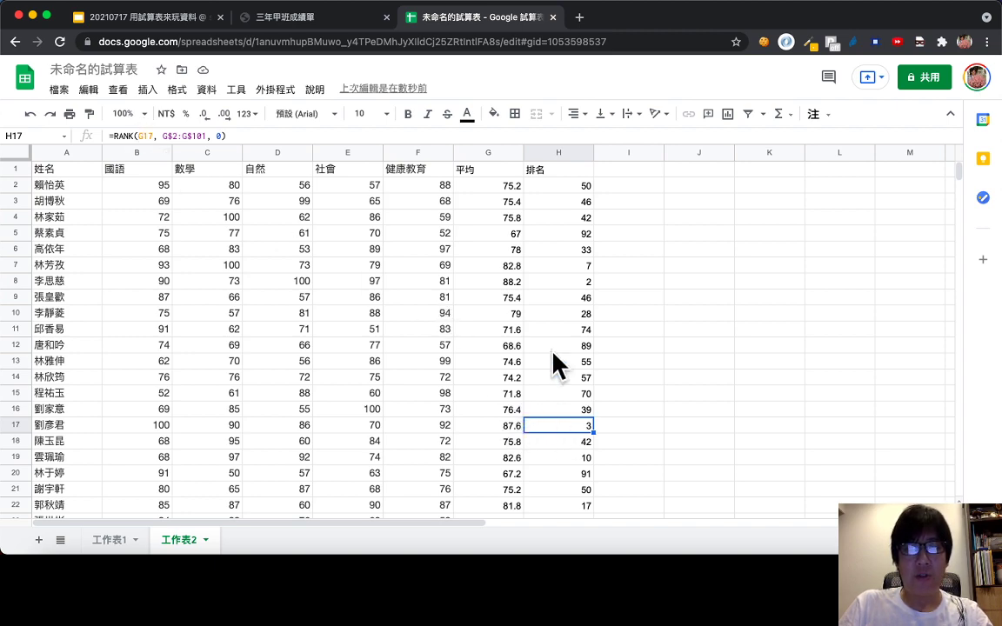
scroll(554, 348, down, 10)
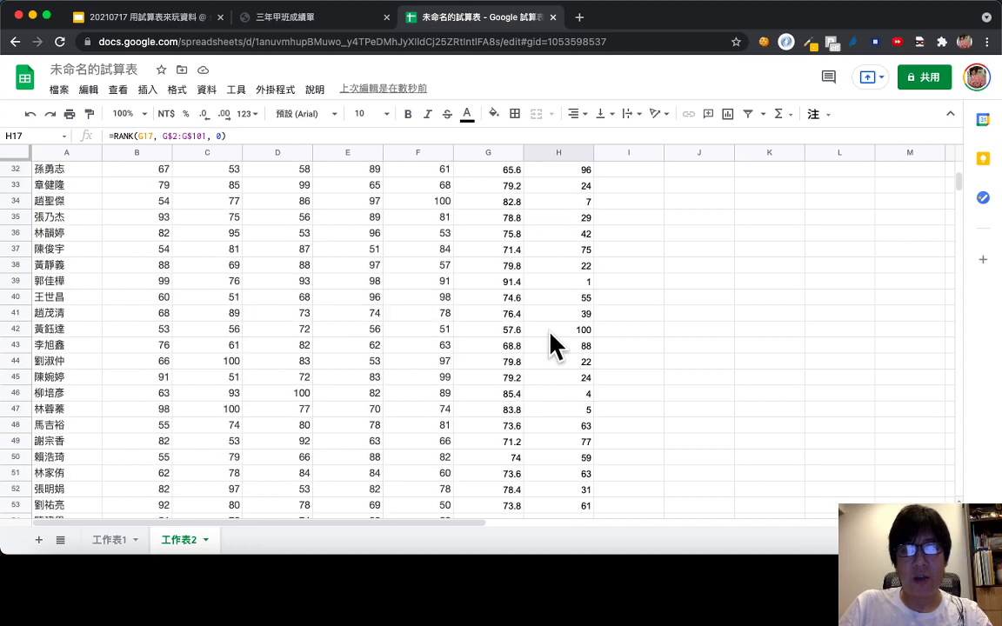
scroll(553, 346, up, 10)
click(167, 19)
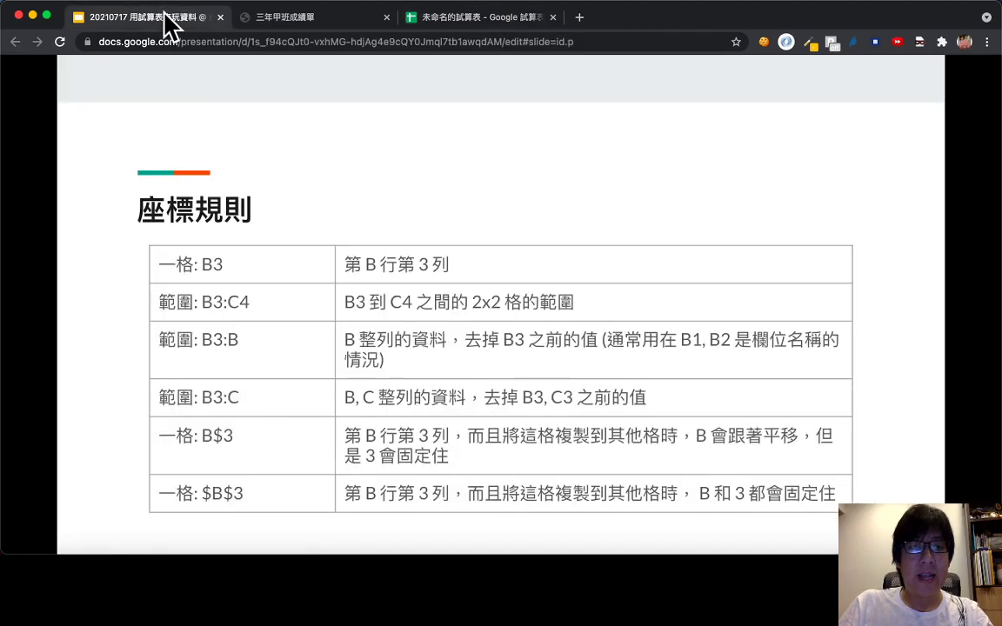
Advance one slide, then add the header 不及格數 in cell I1.
click(420, 191)
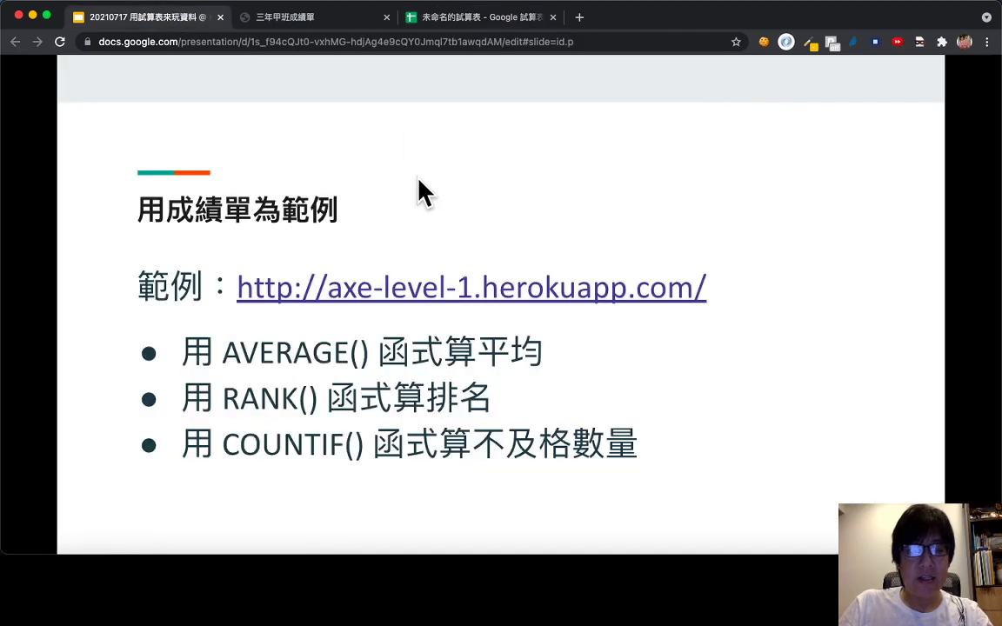
click(467, 20)
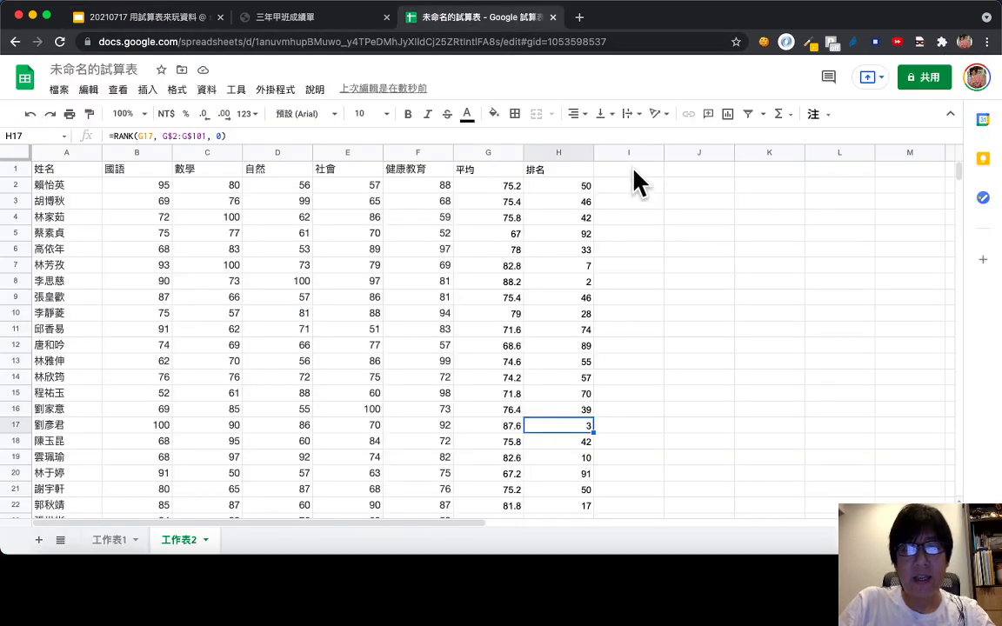
click(633, 171)
text(不及格市ㄉ)
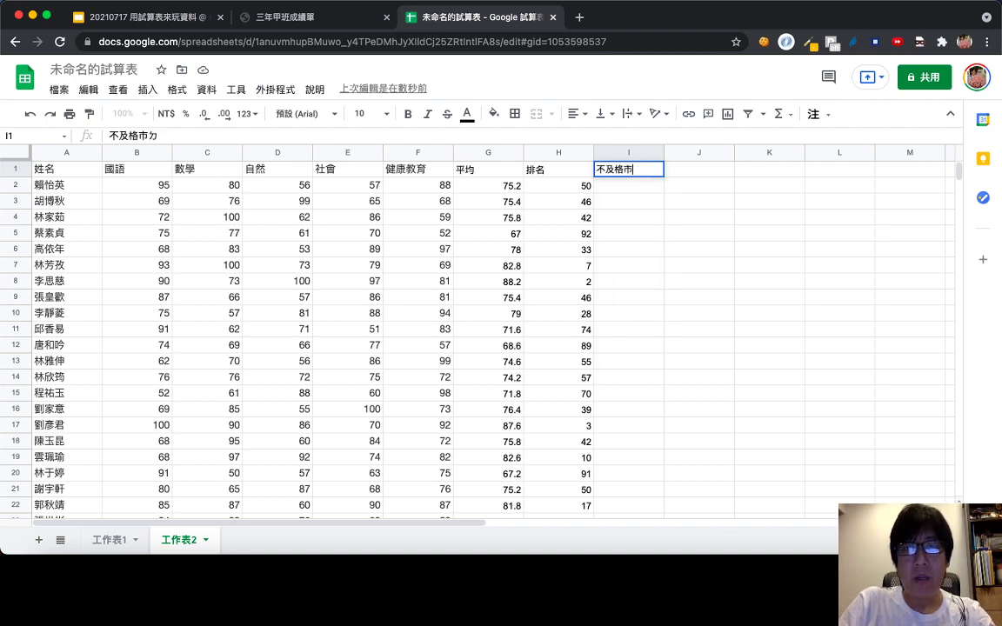
key(Down)
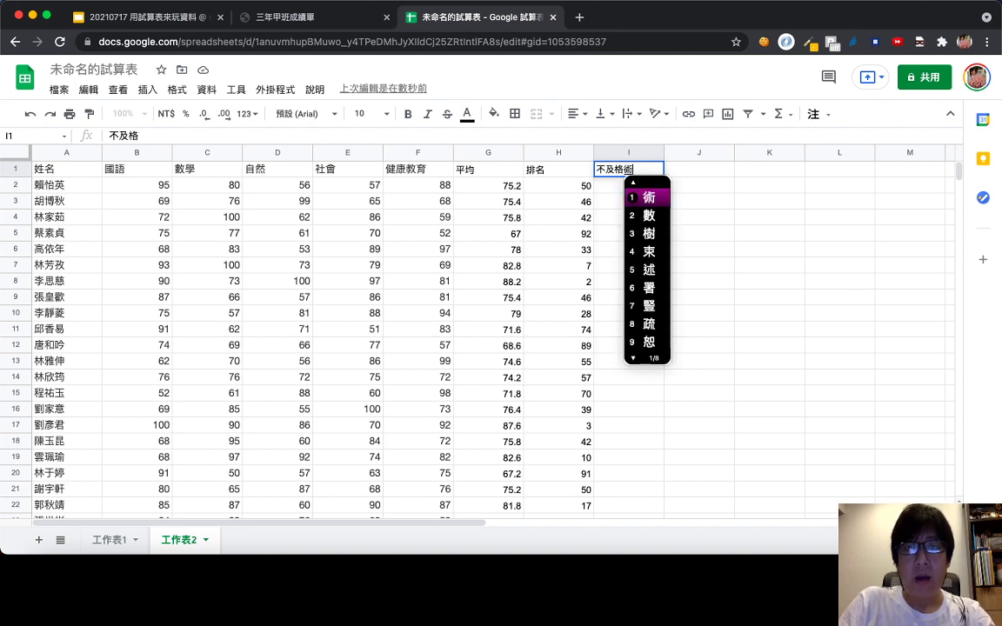
key(Return)
key(Return)
Enter =COUNTIF(B2:F2, "<60") in I2 and fill it down column I.
text(=)
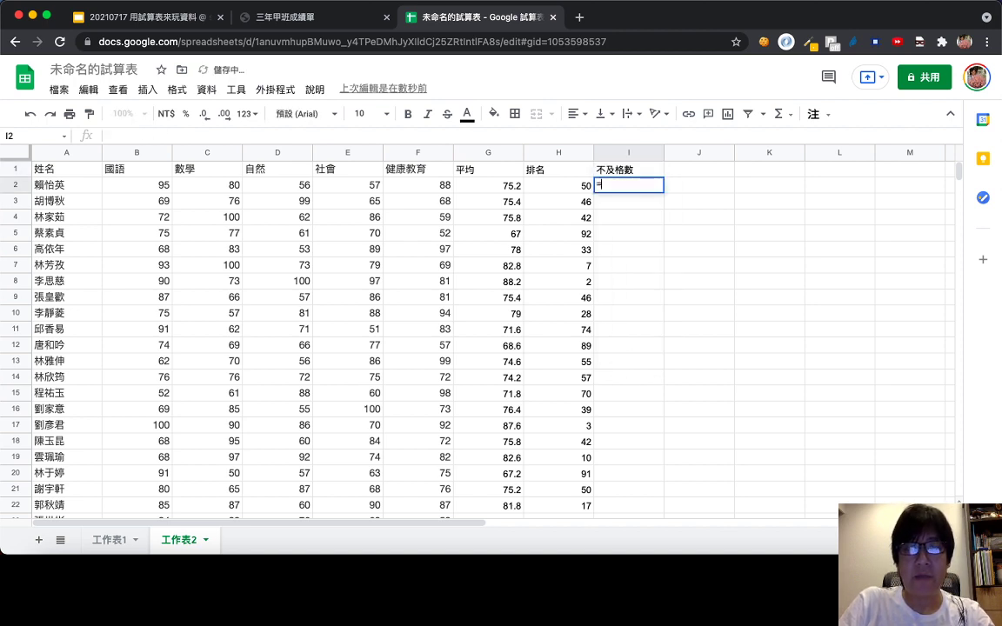
text(COUNTIF()
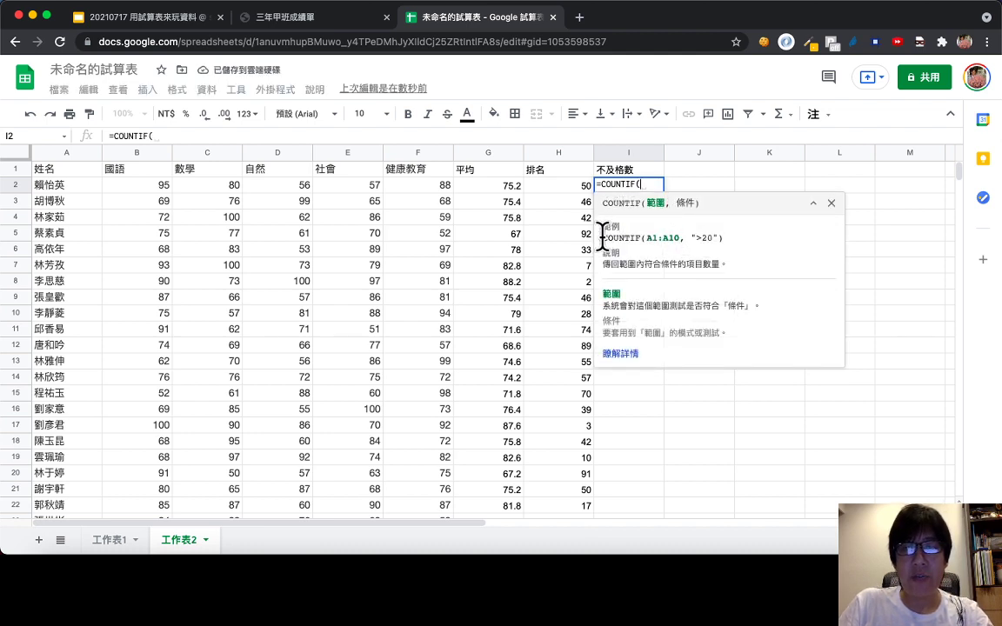
click(153, 184)
drag(153, 184, 405, 190)
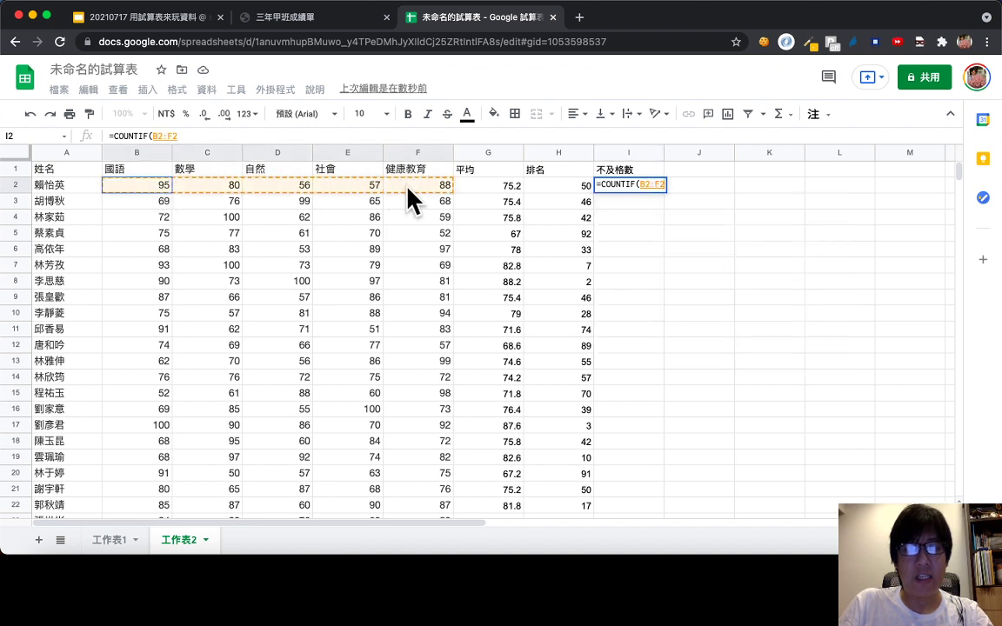
text(,)
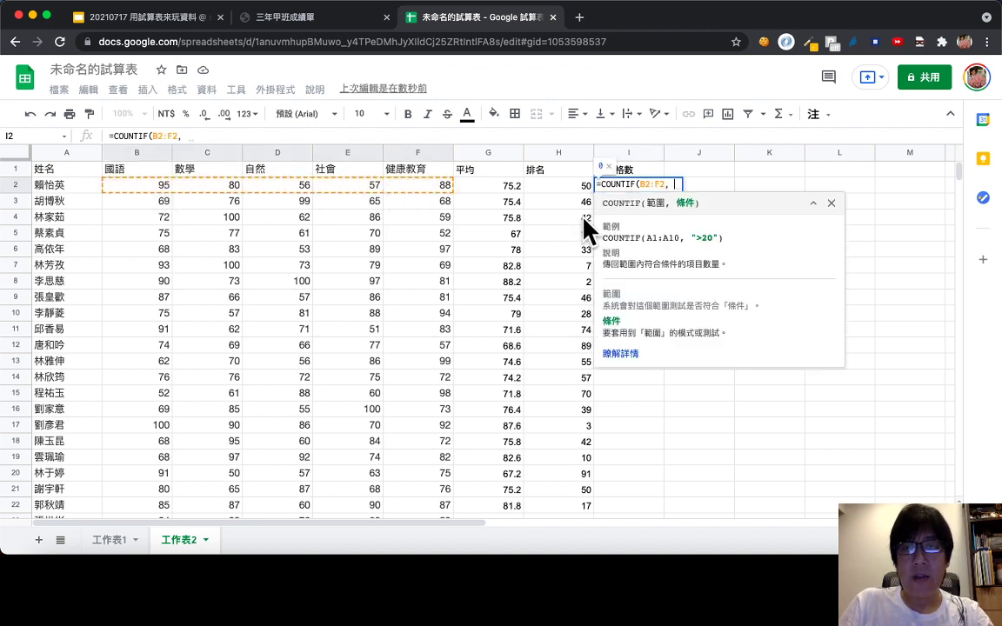
text( "<6)
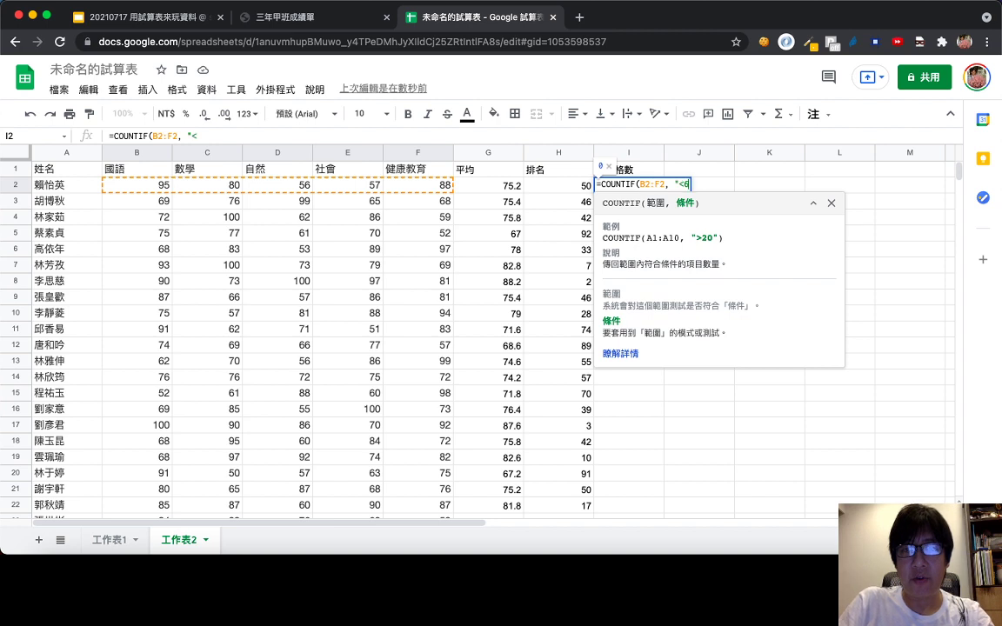
text(0"))
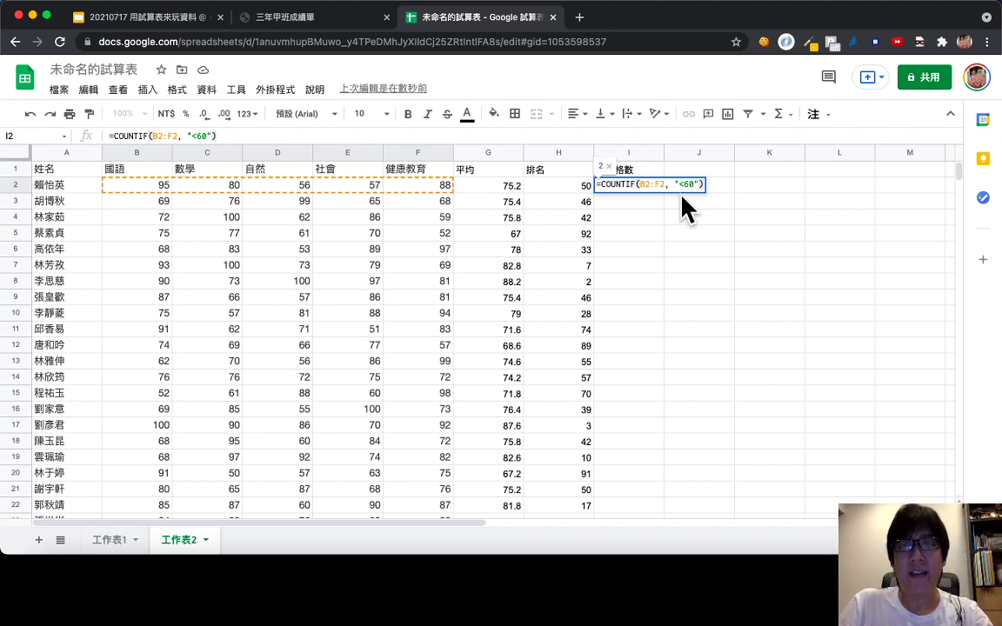
key(Return)
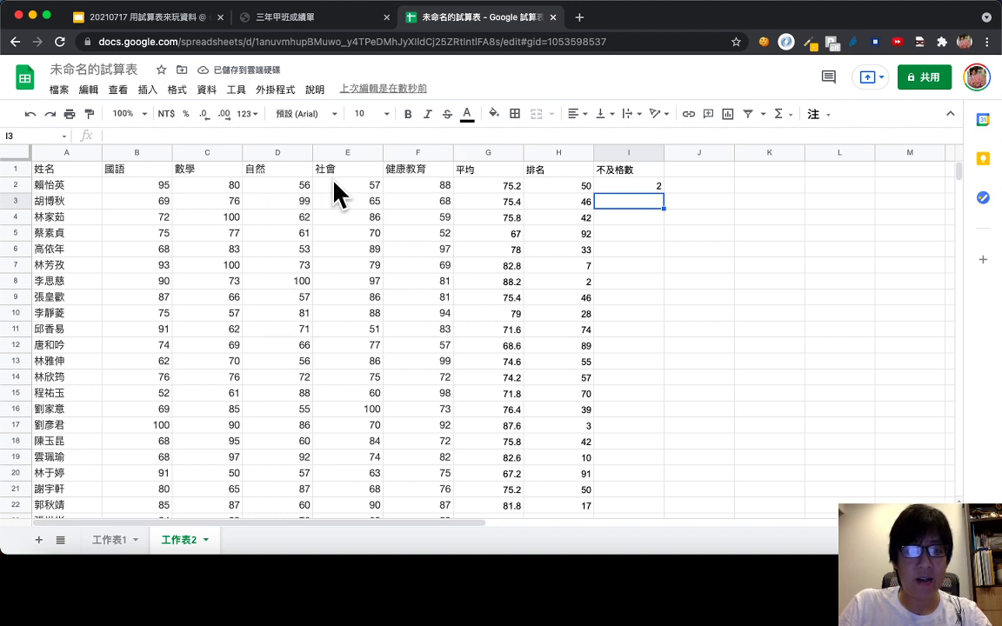
click(638, 188)
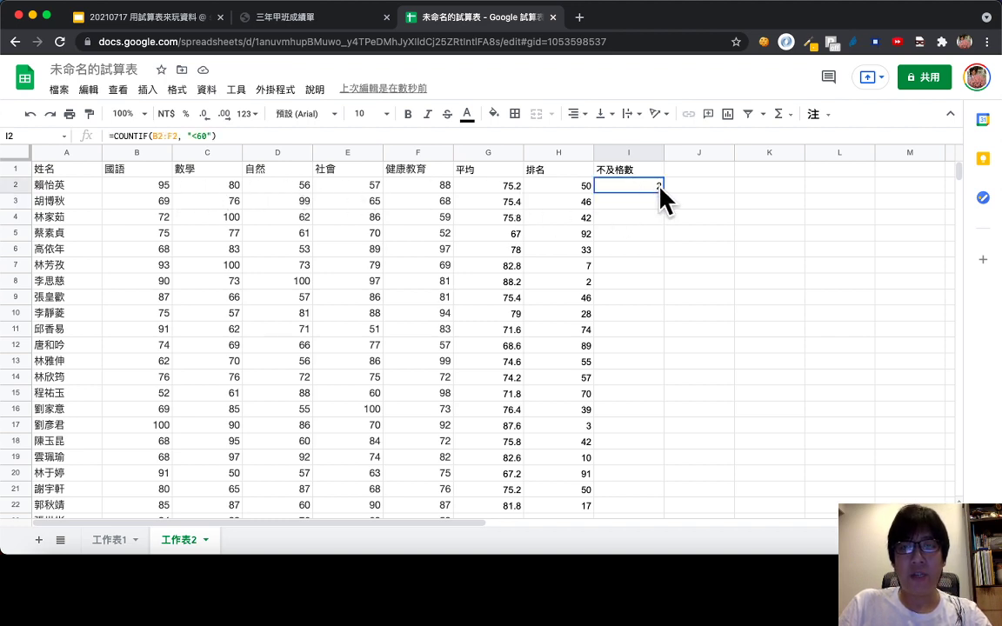
double_click(663, 191)
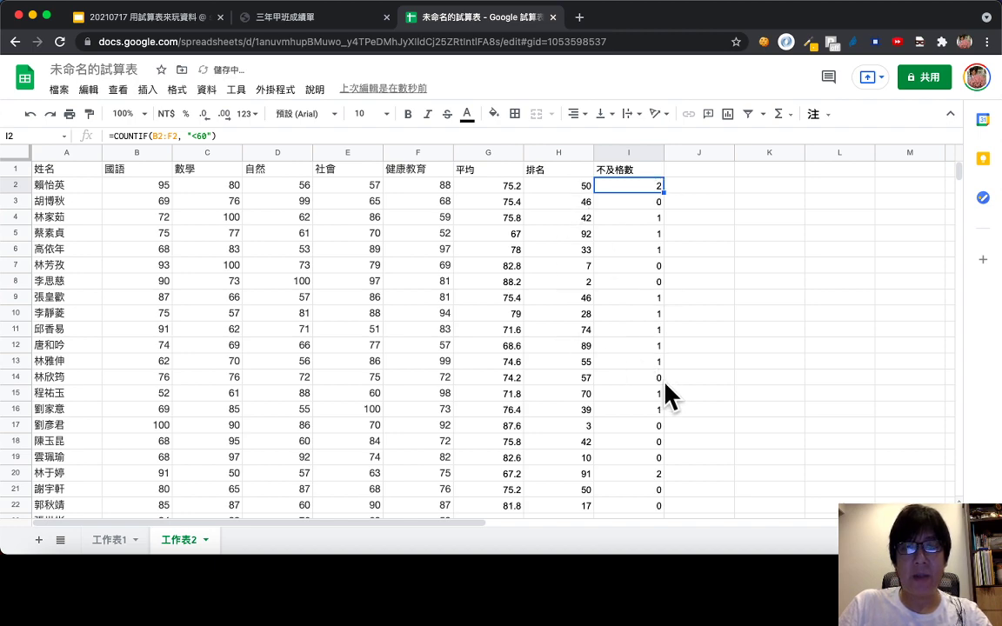
click(182, 18)
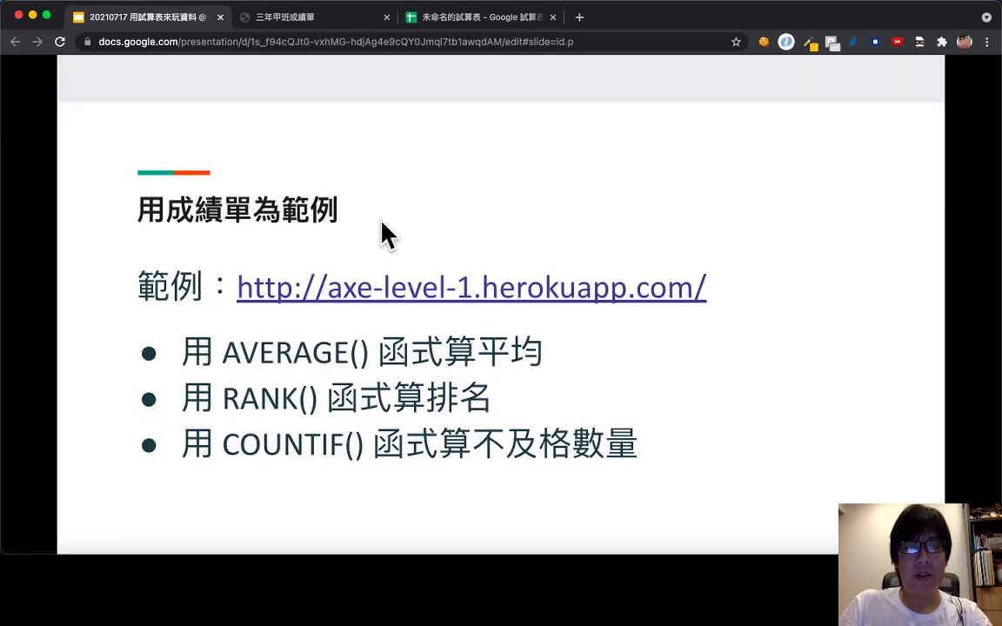
Advance past the 作業1 slide to the 怎麼分享 Google 試算表呢 slide, then return to Sheets.
click(383, 233)
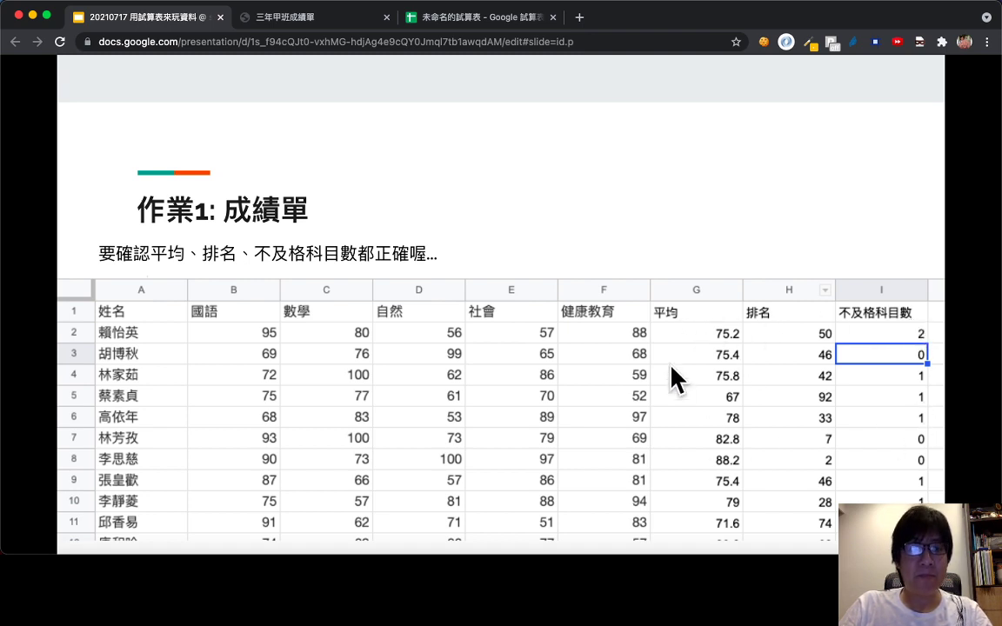
key(Right)
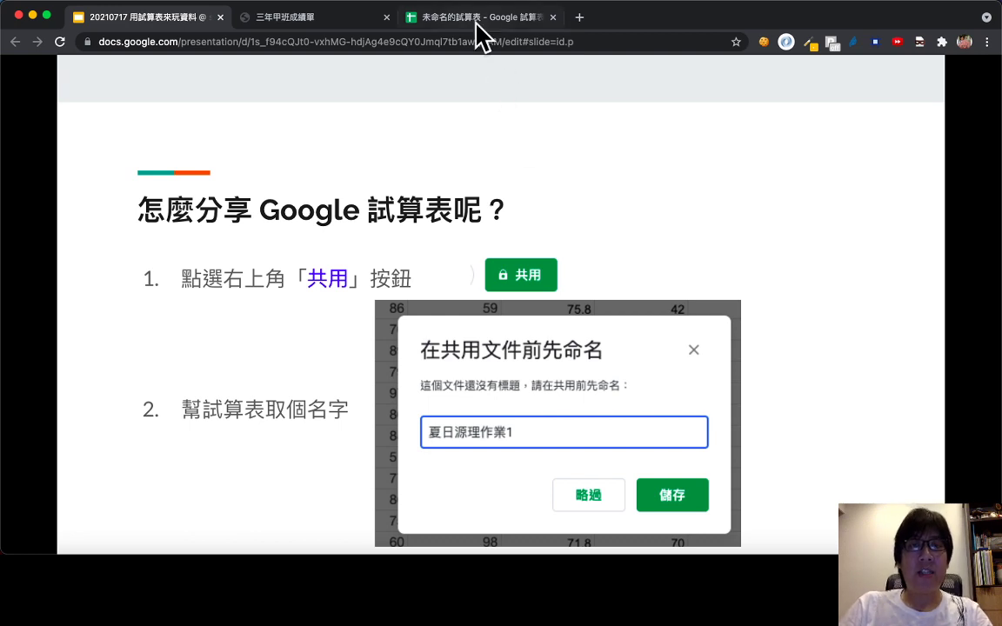
click(477, 23)
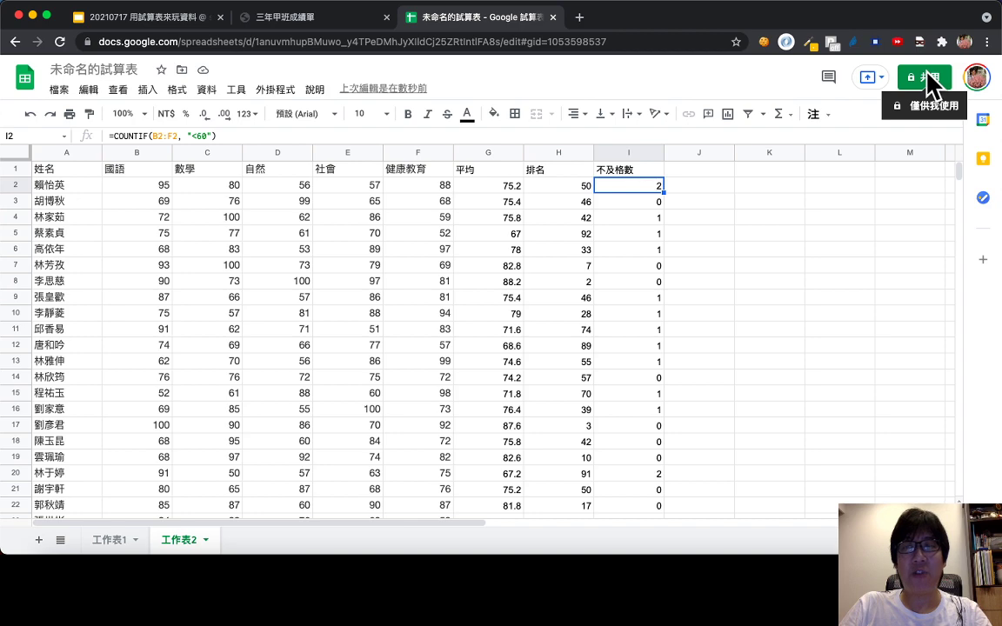
Start sharing and save the spreadsheet name as 零時小學校作業1.
click(924, 74)
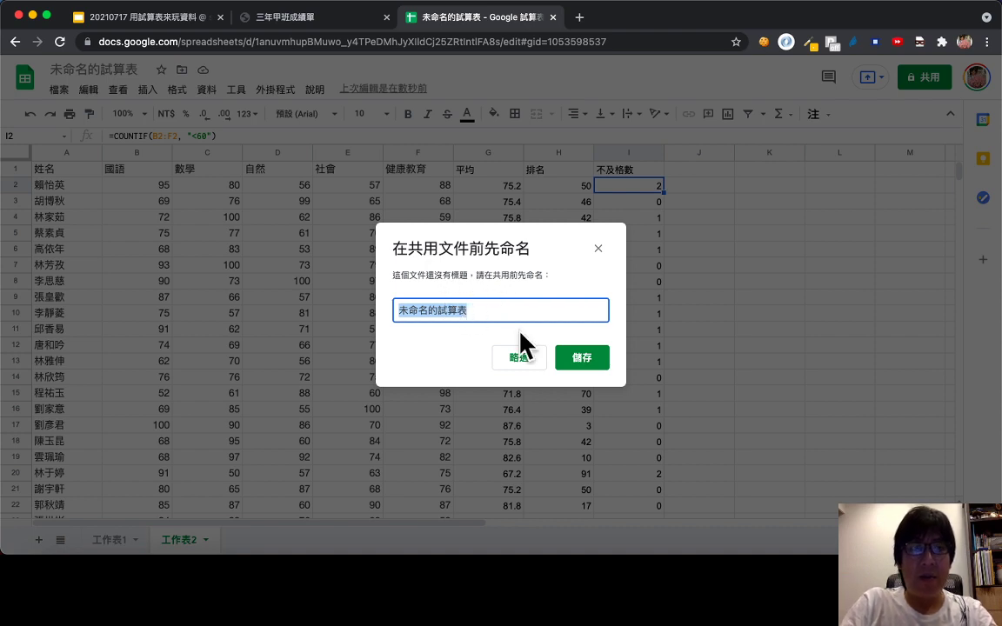
text(零時)
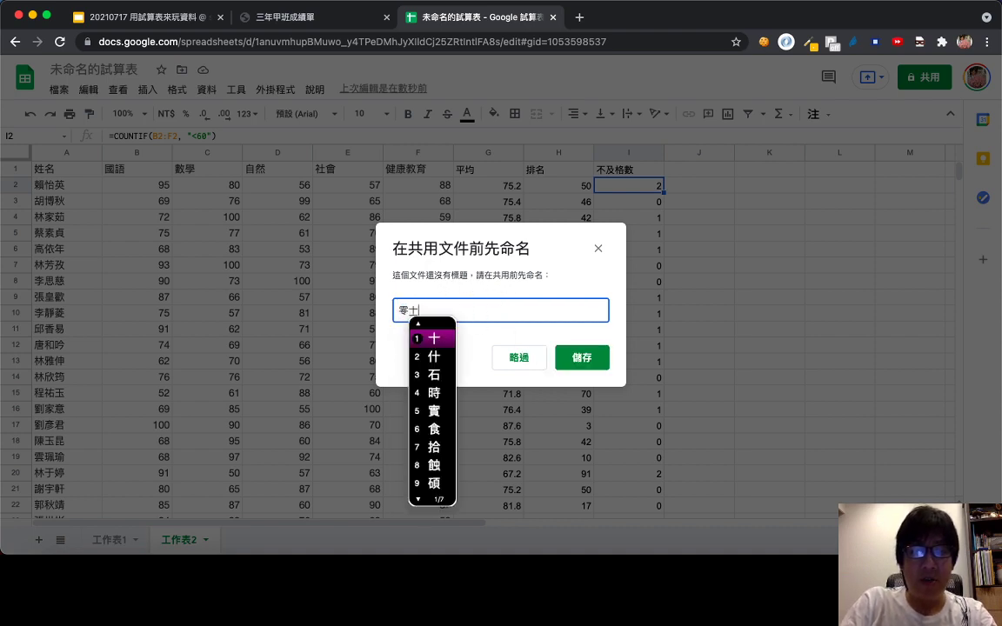
text(小學校)
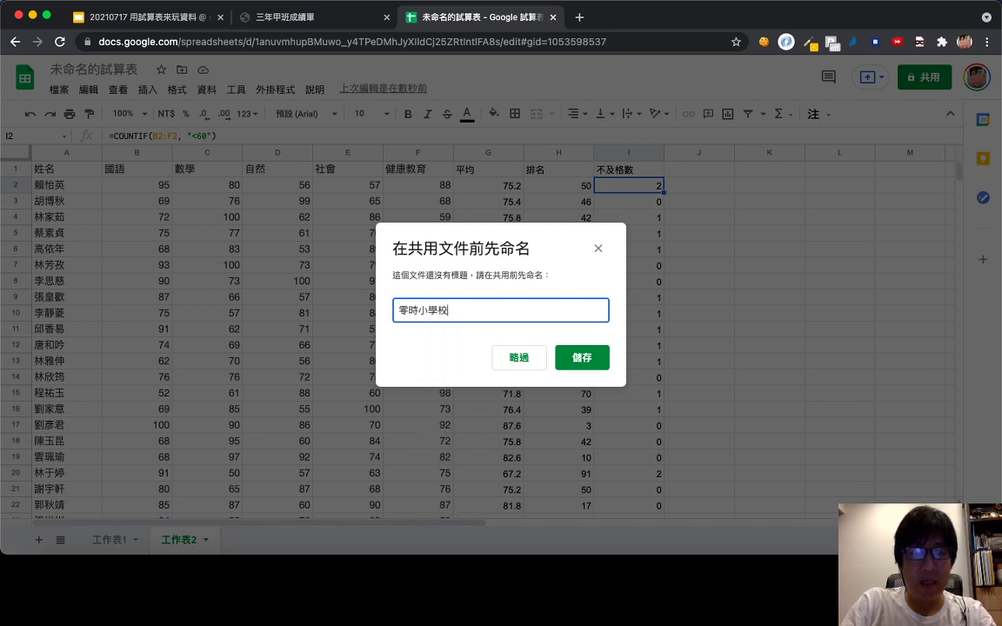
text(作一ㄝ業1)
click(576, 363)
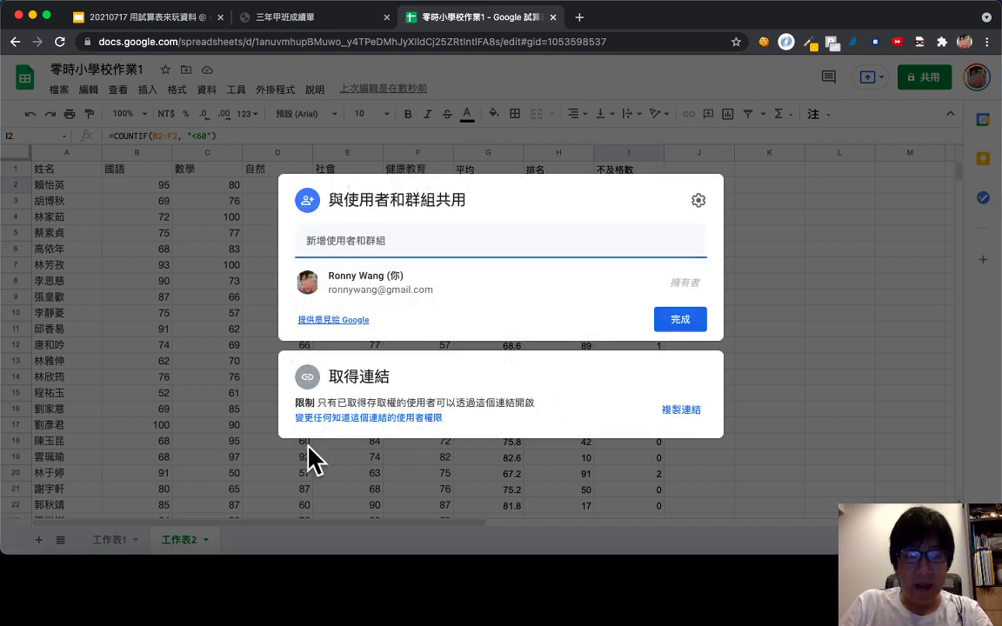
Allow anyone with the link to view, copy the sharing link, and close the dialog.
click(361, 417)
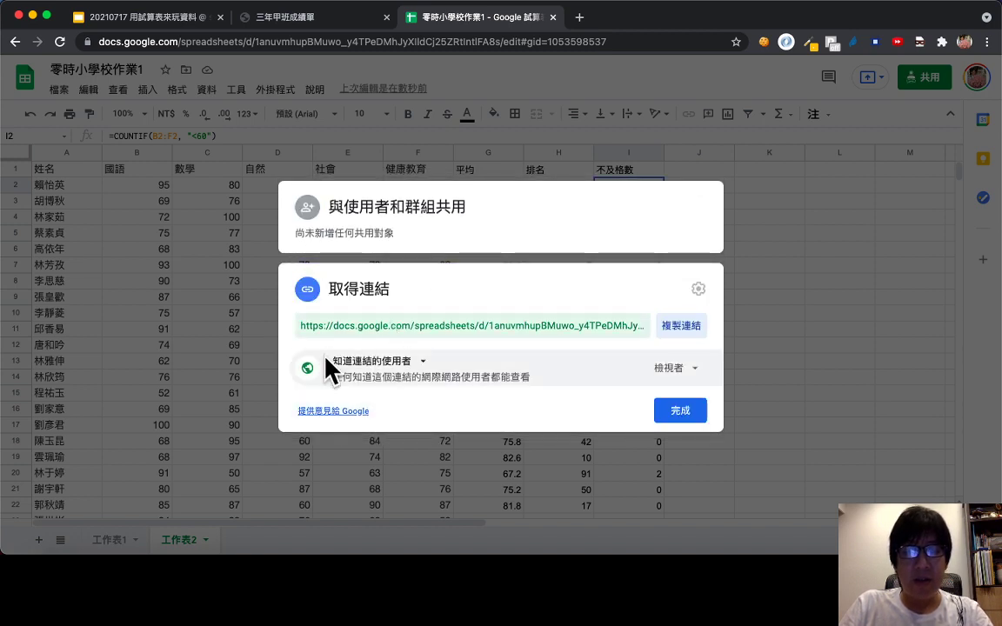
click(307, 324)
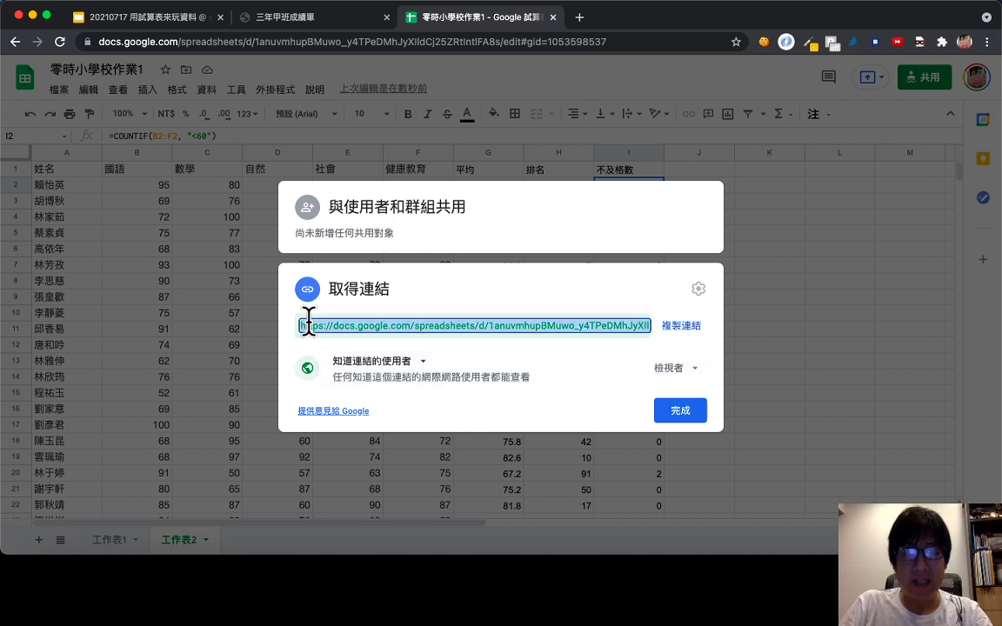
click(668, 327)
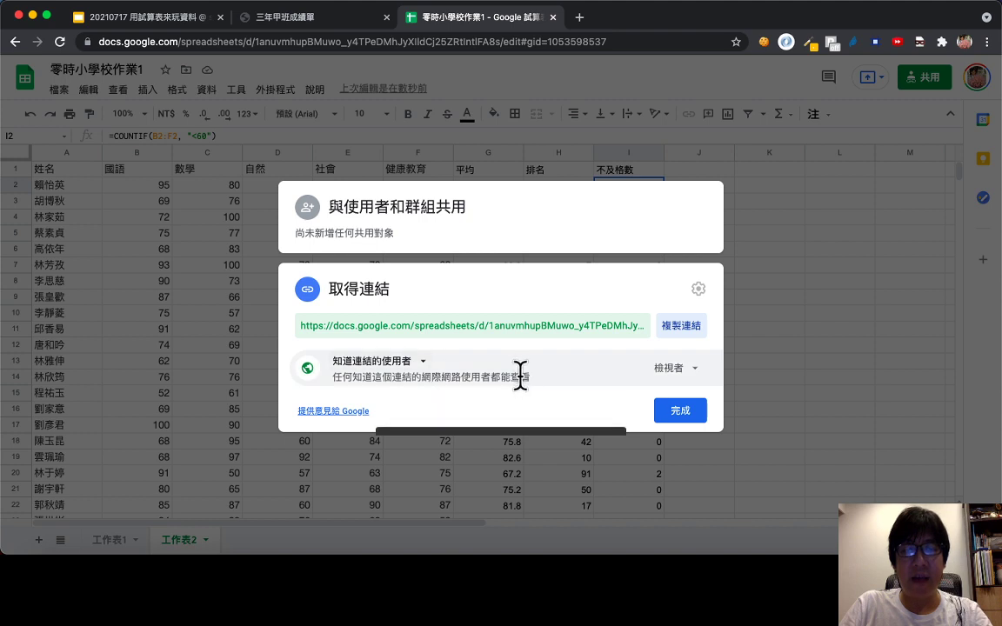
click(683, 329)
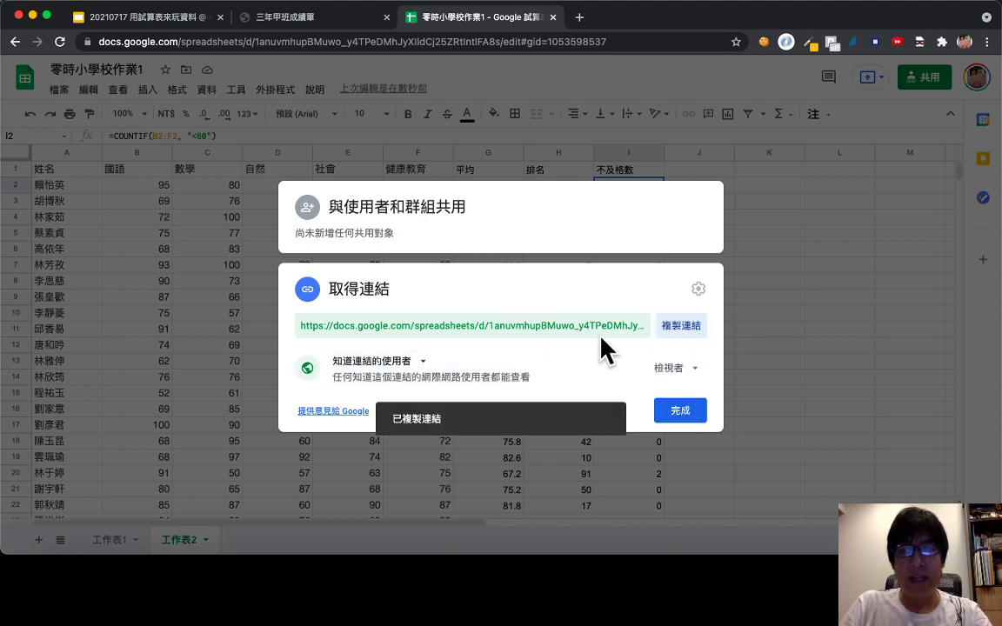
click(680, 412)
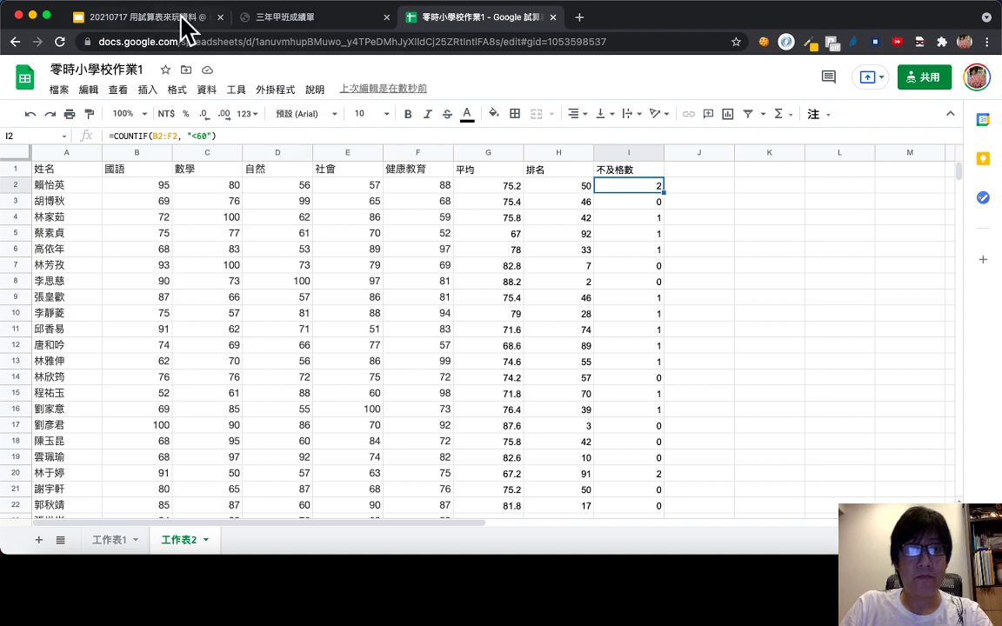
Advance the slides to the math observation list slide, then start renaming sheet 工作表2.
click(188, 19)
key(Right)
key(Right)
key(Right)
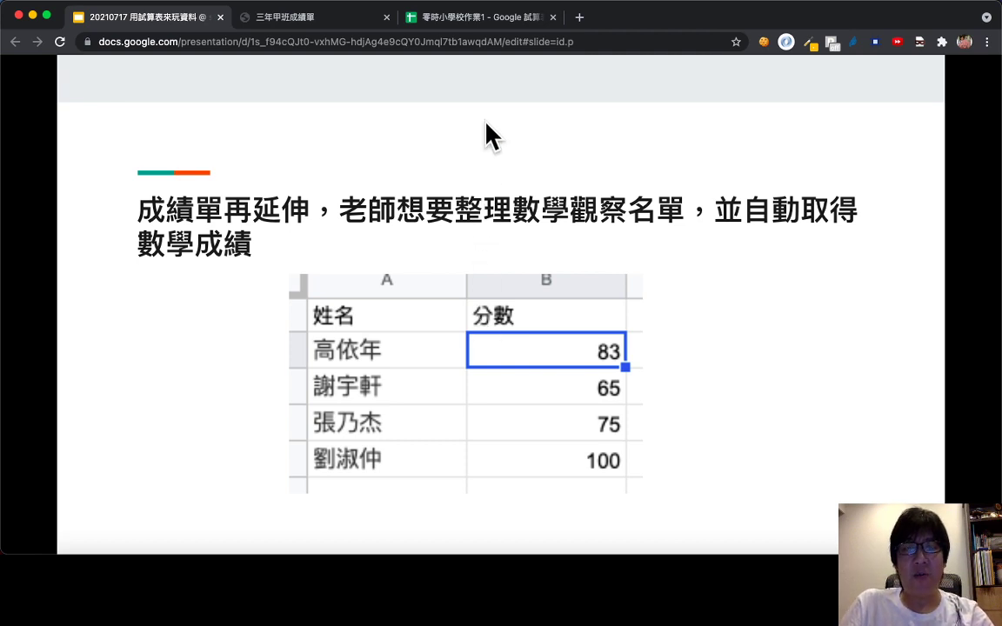
click(459, 19)
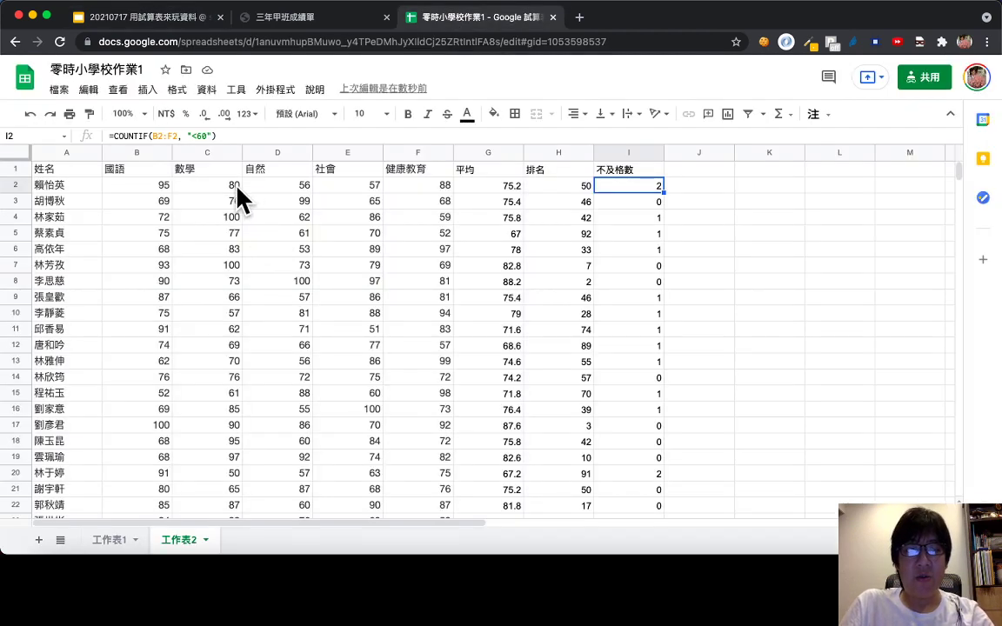
click(166, 17)
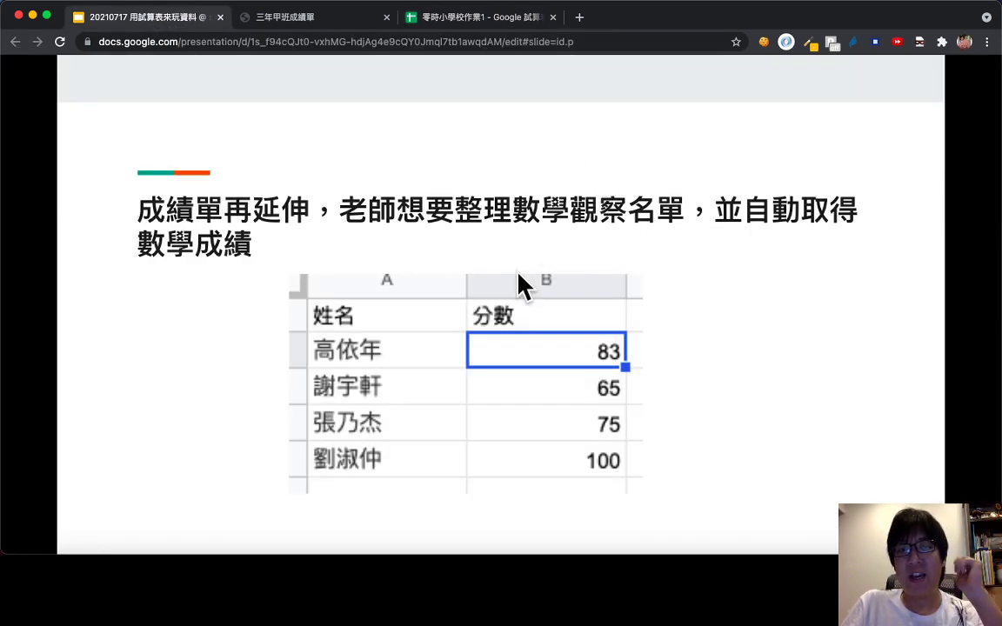
click(481, 18)
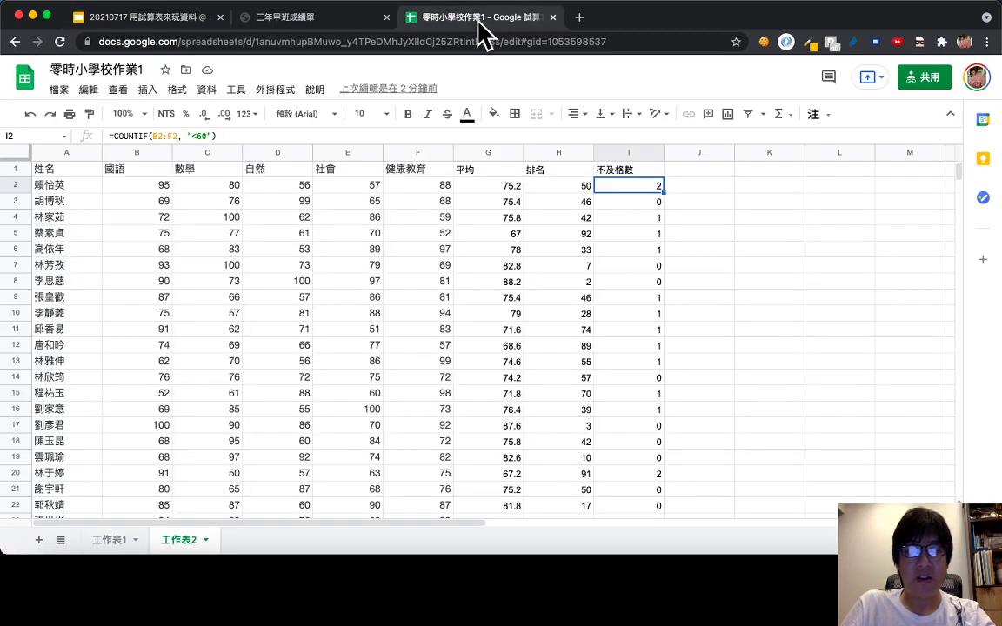
double_click(199, 542)
Rename 工作表2 to 成績單 and 工作表1 to 數學觀察名單.
text(成績單)
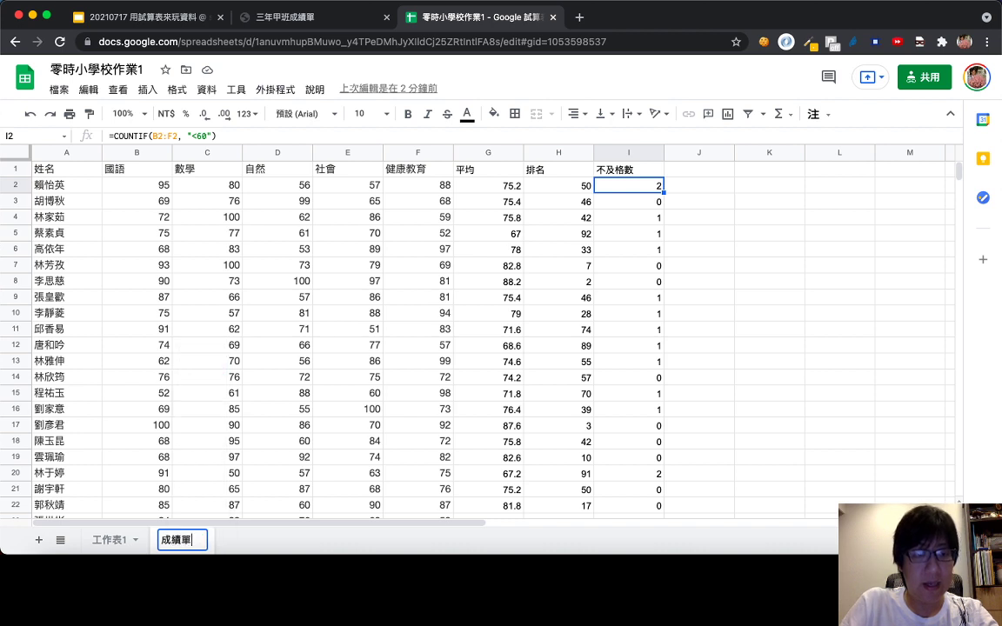
key(Return)
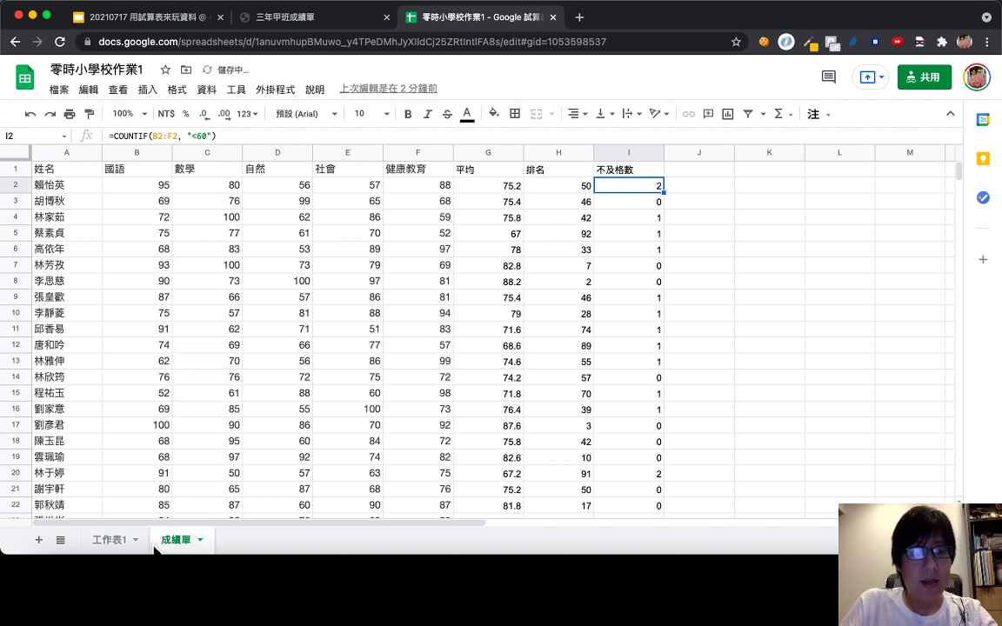
click(111, 541)
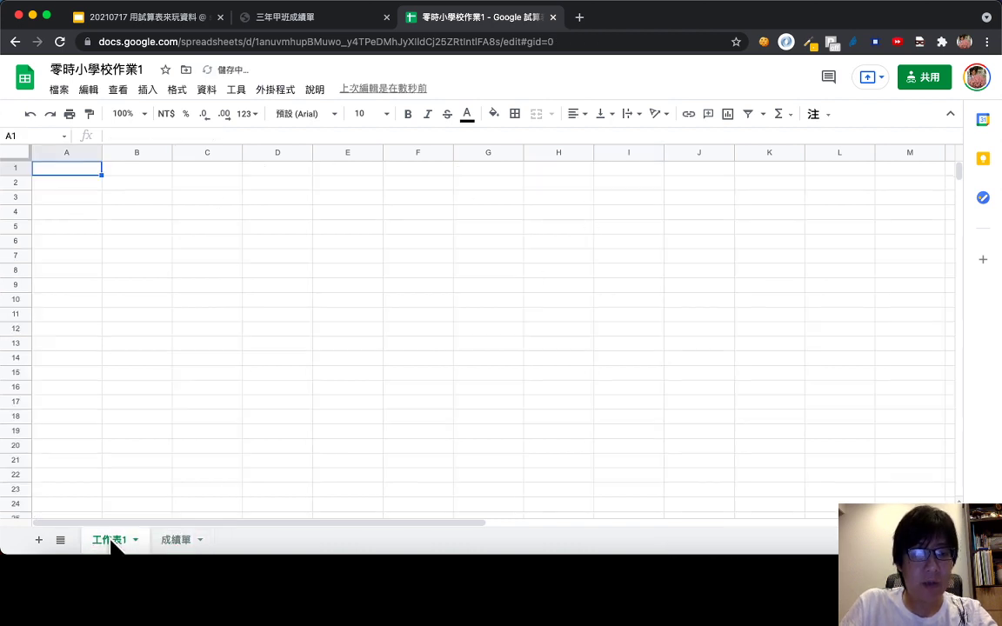
double_click(111, 541)
text(數)
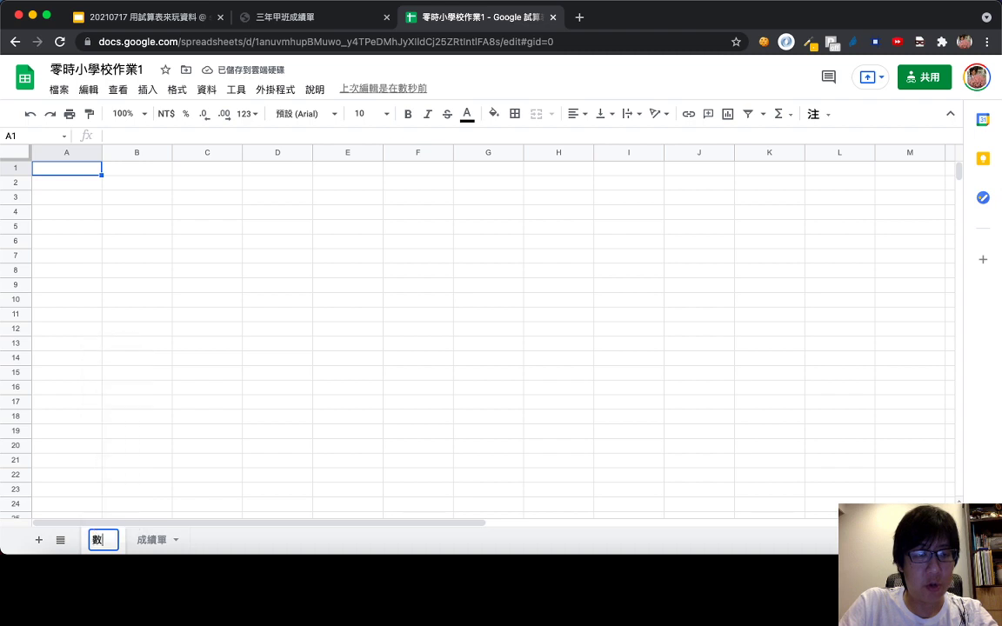
text(ㄏㄩㄝ學觀)
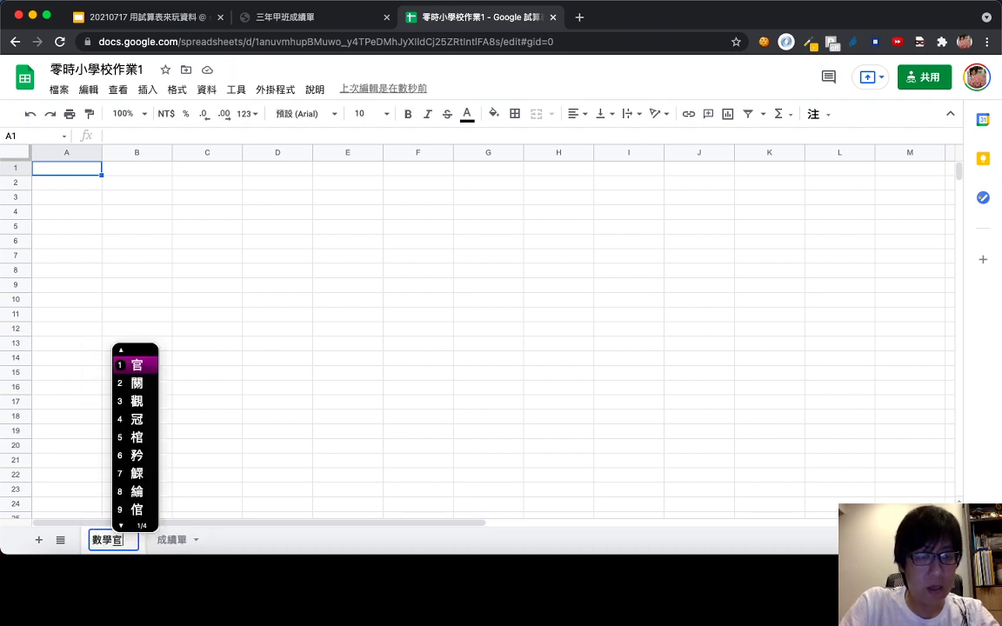
text(察名單)
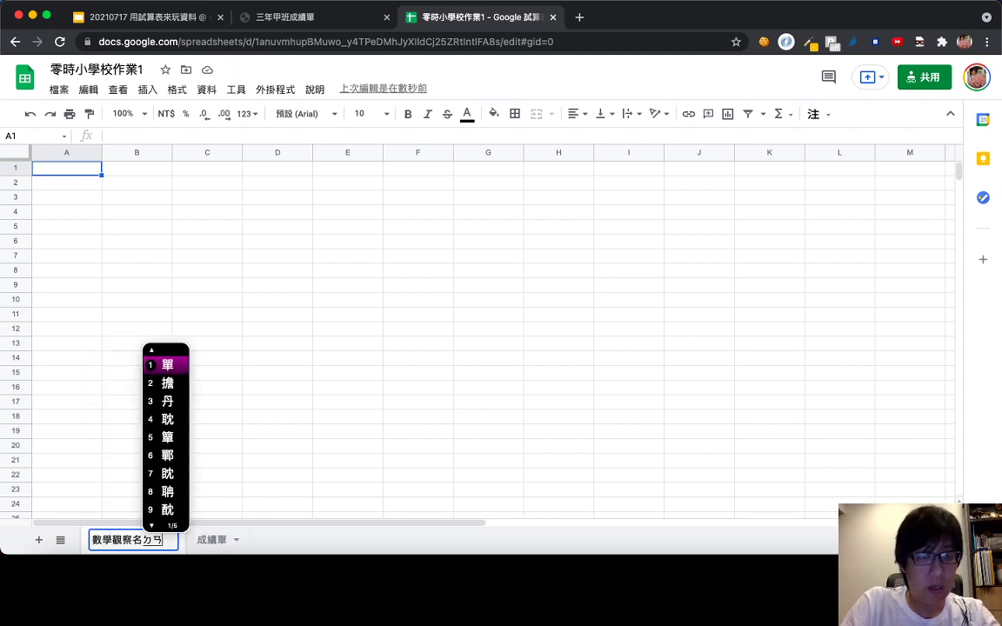
key(Return)
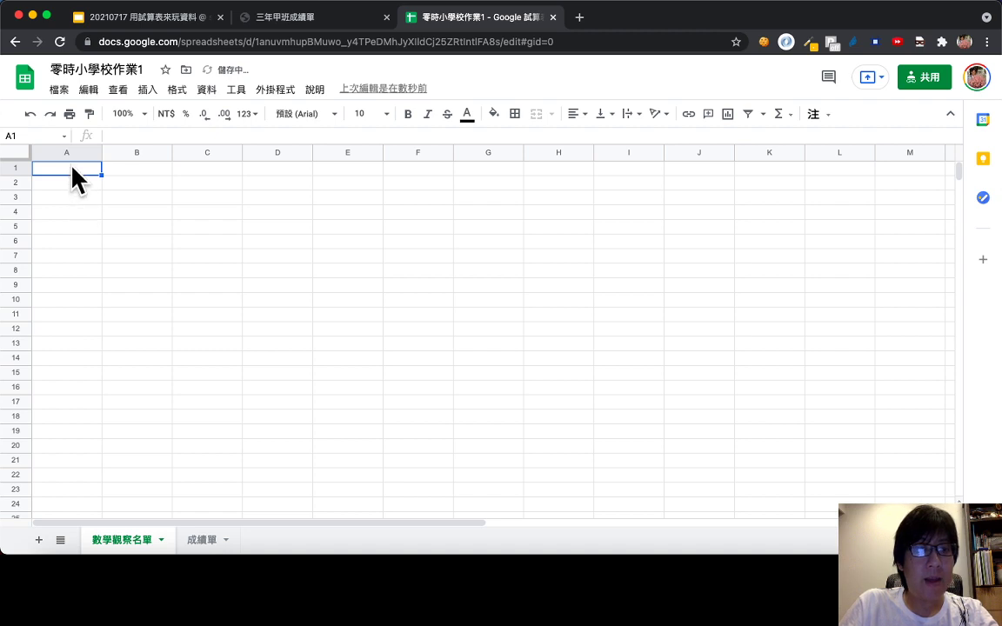
Enter the headers 姓名 in A1 and 數學成績 in B1.
text(姓名)
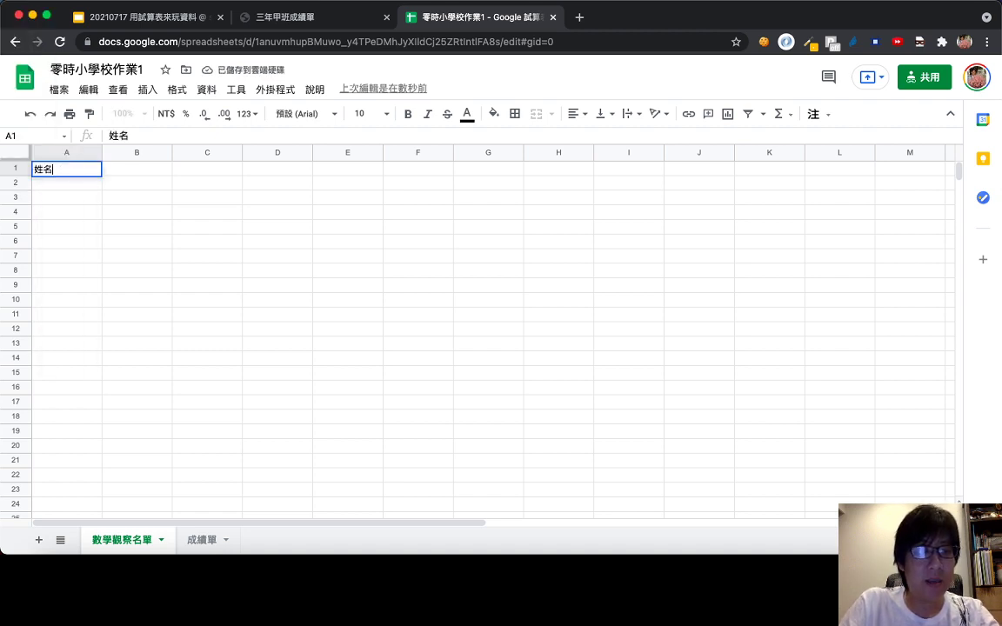
key(Return)
key(Right)
key(Up)
text(數)
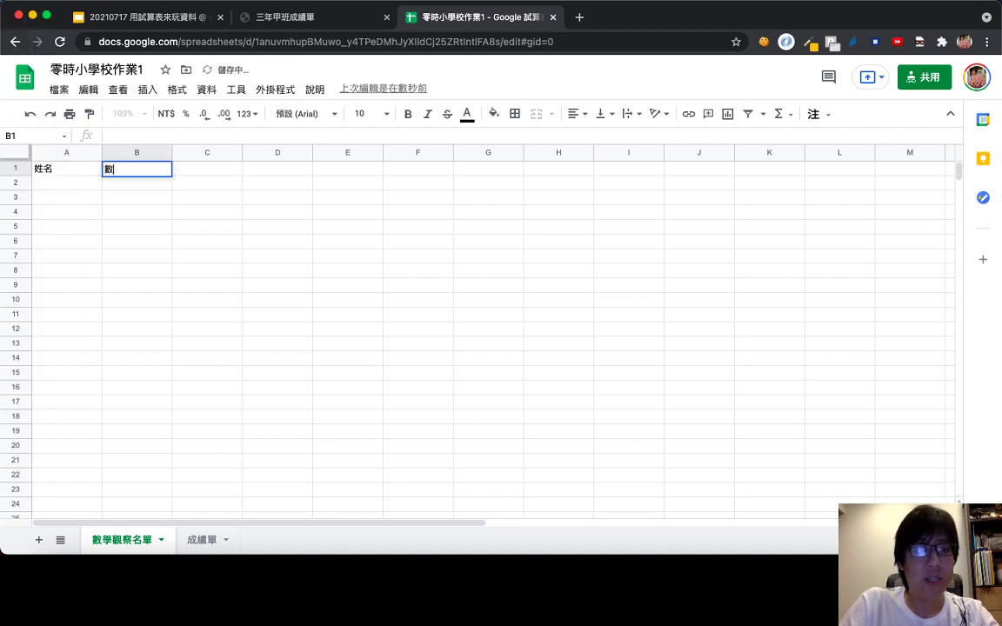
text(學成績)
key(Return)
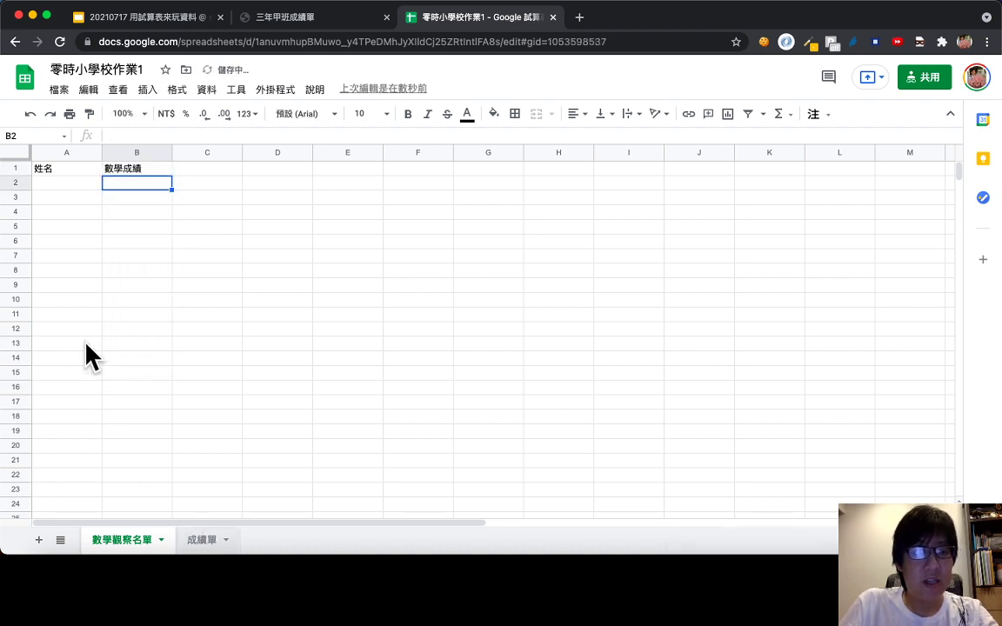
Copy the student names from 成績單 rows 16 and 21 into A2 and A3.
click(76, 413)
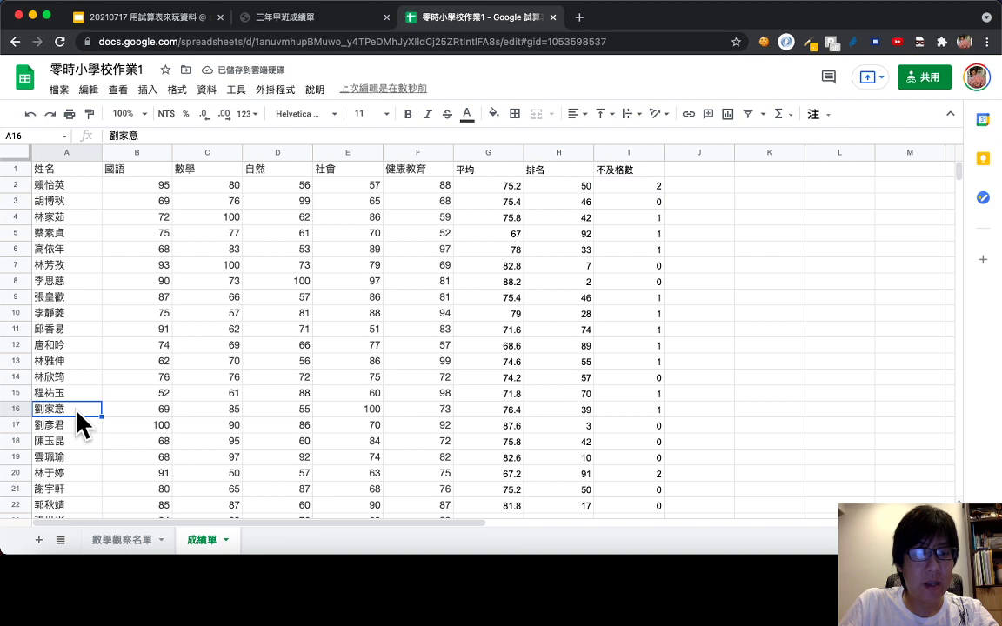
key(ctrl+c)
click(123, 540)
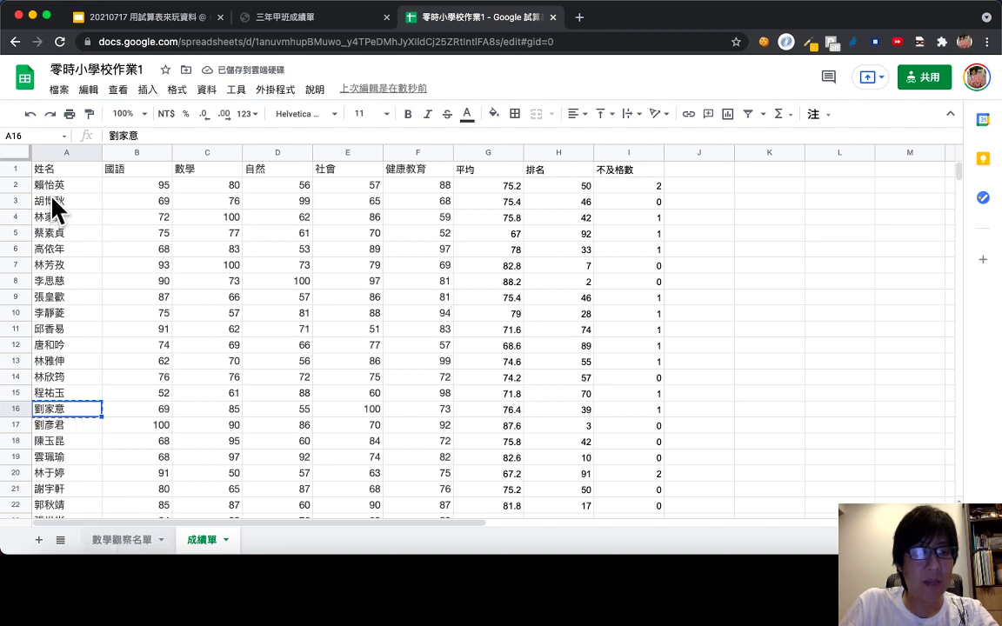
click(62, 184)
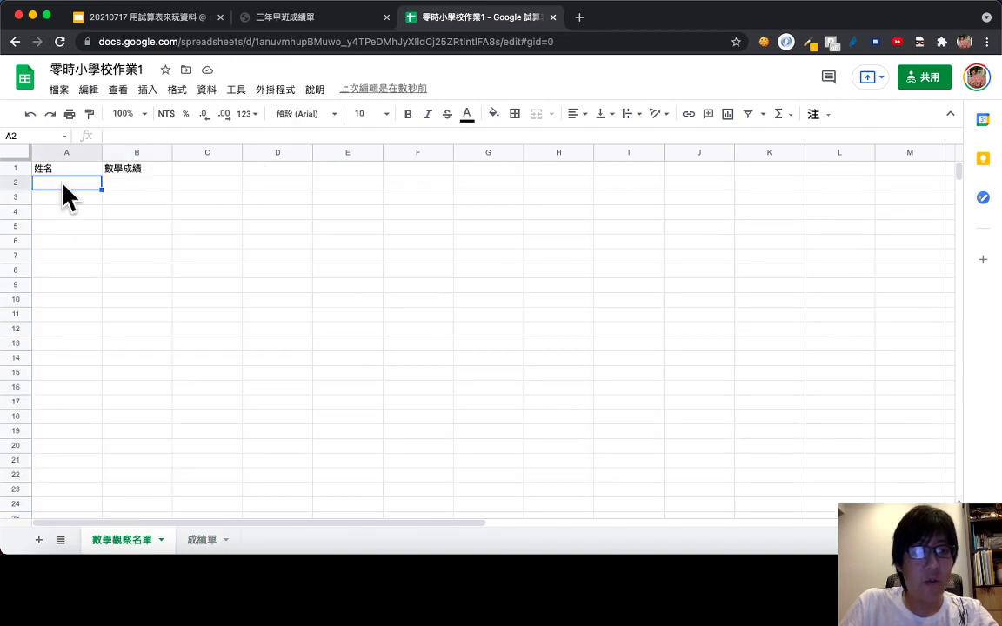
key(ctrl+v)
click(201, 540)
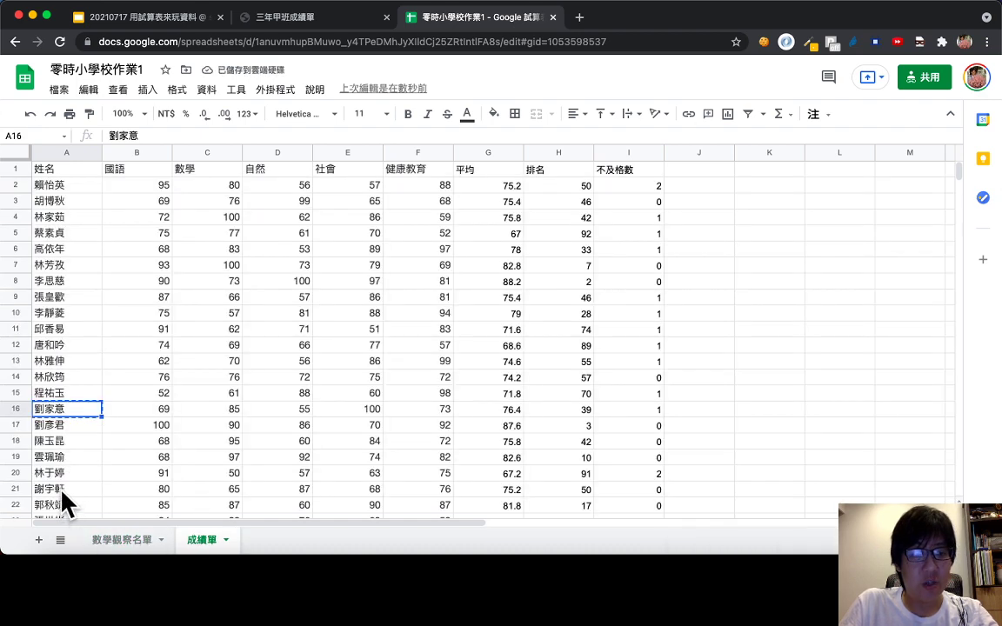
click(63, 492)
key(ctrl+c)
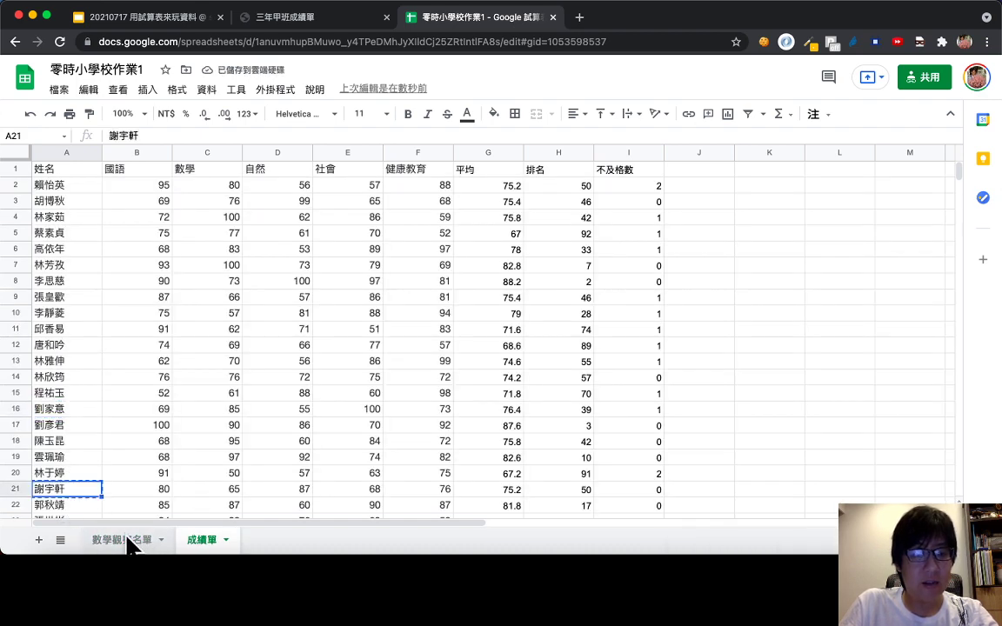
click(127, 537)
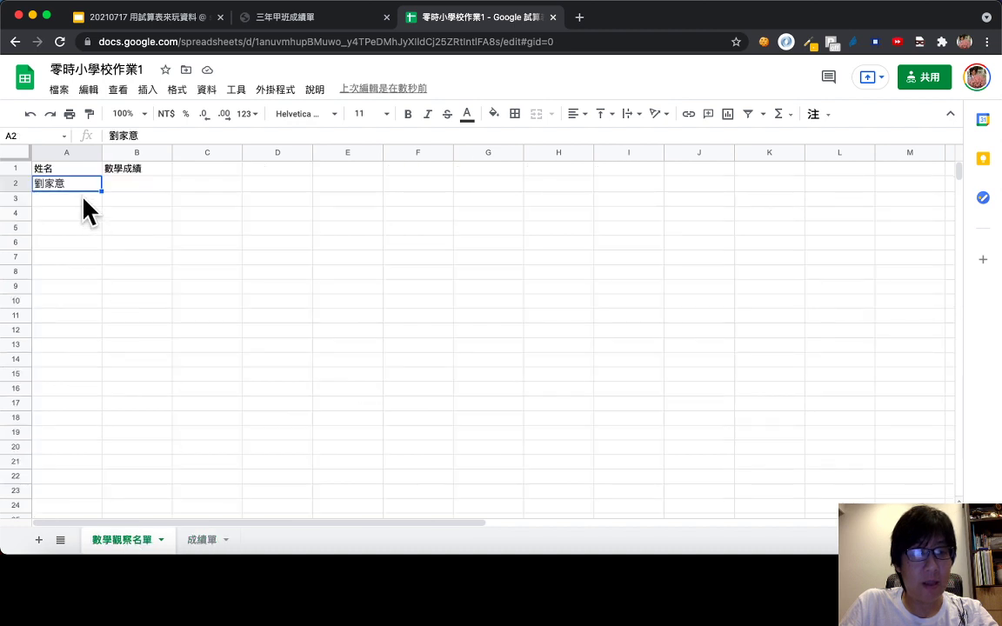
click(84, 199)
key(ctrl+v)
click(118, 184)
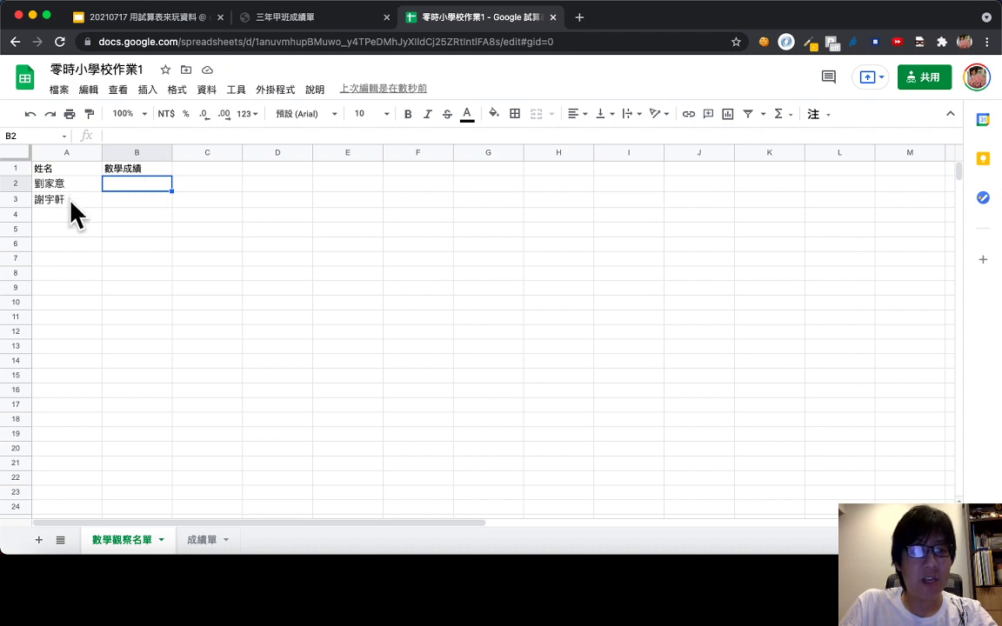
click(162, 23)
Show the VLOOKUP(搜尋準則, 範圍, 索引, [已排序]) slide, then return to 零時小學校作業1.
click(443, 269)
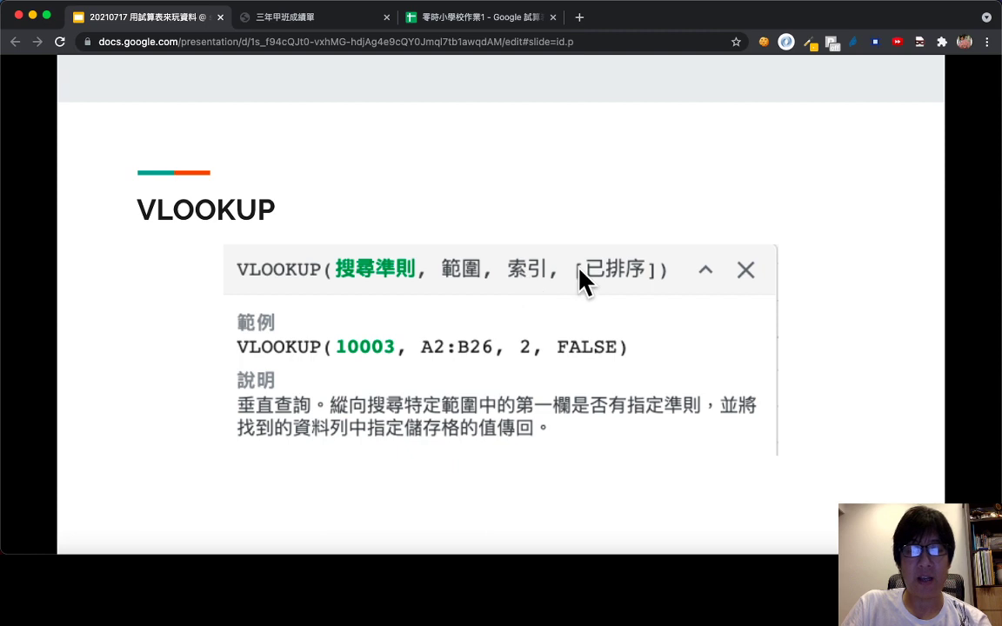
click(432, 18)
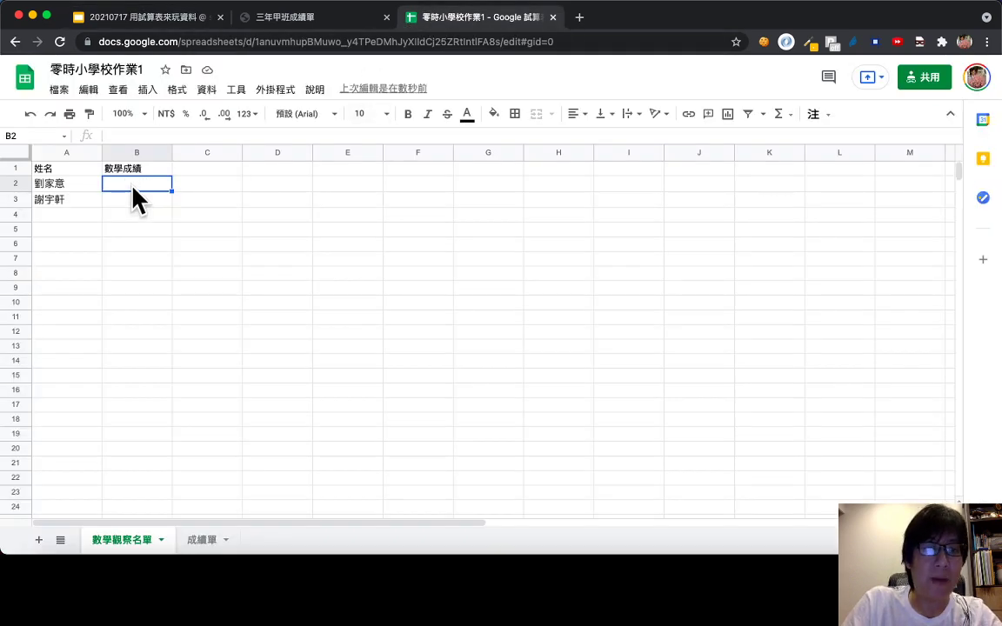
Start B2's formula as =VLOOKUP(A2, and bring up the 成績單 sheet to pick the range.
text(=vLOOKUP)
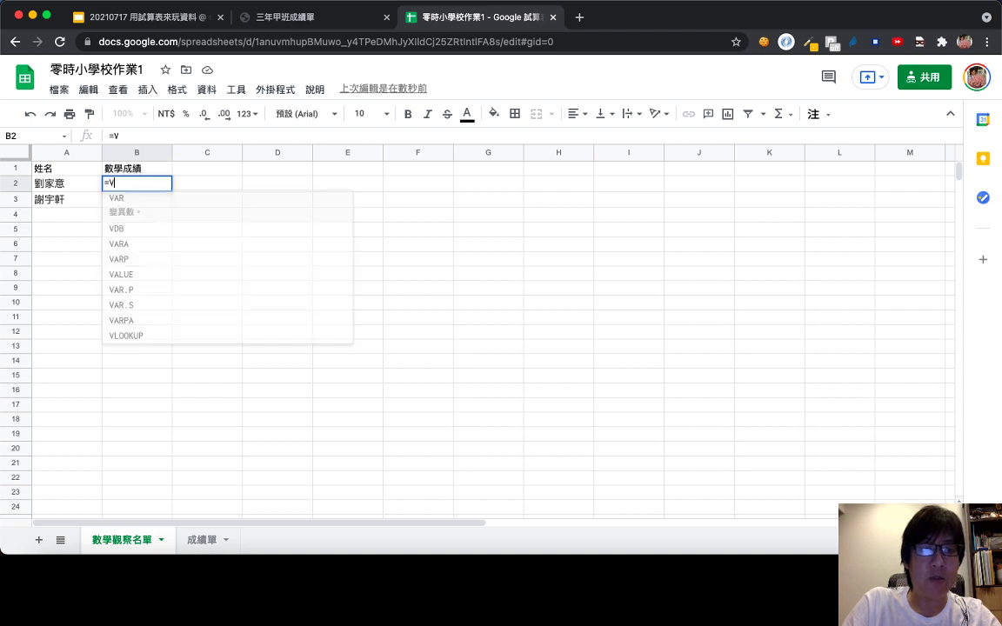
text(()
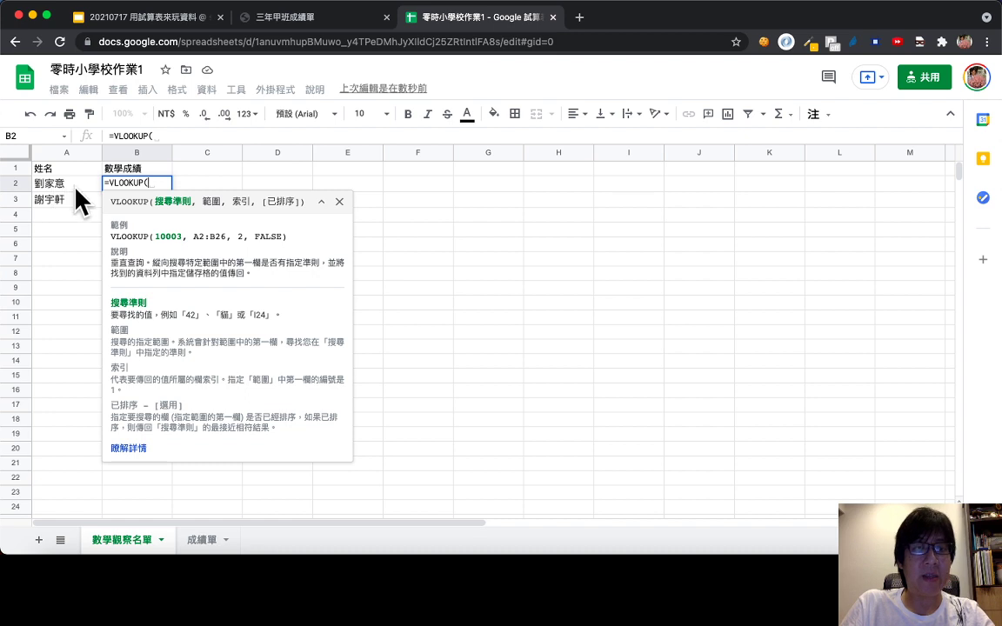
text(A2,)
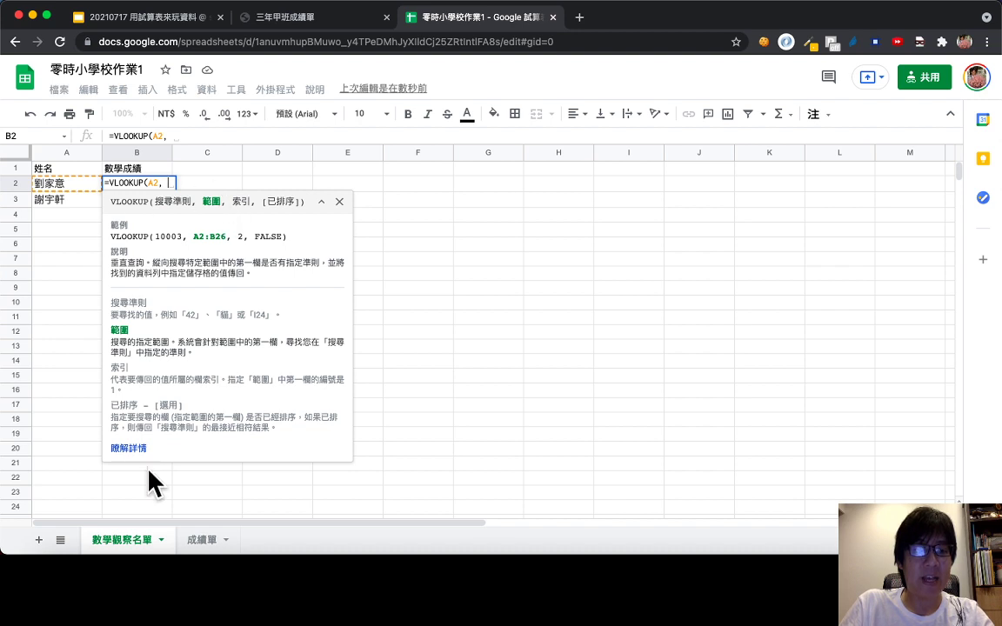
click(202, 541)
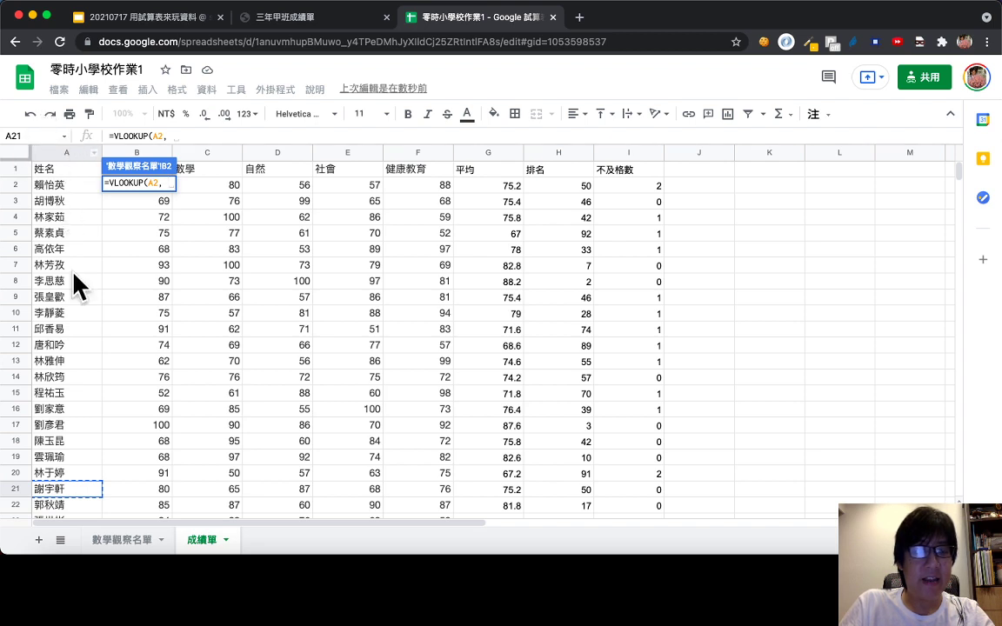
Finish B2 as =VLOOKUP(A2, '成績單'!A:C, 3, FALSE) so it returns 85.
click(74, 150)
drag(74, 150, 207, 152)
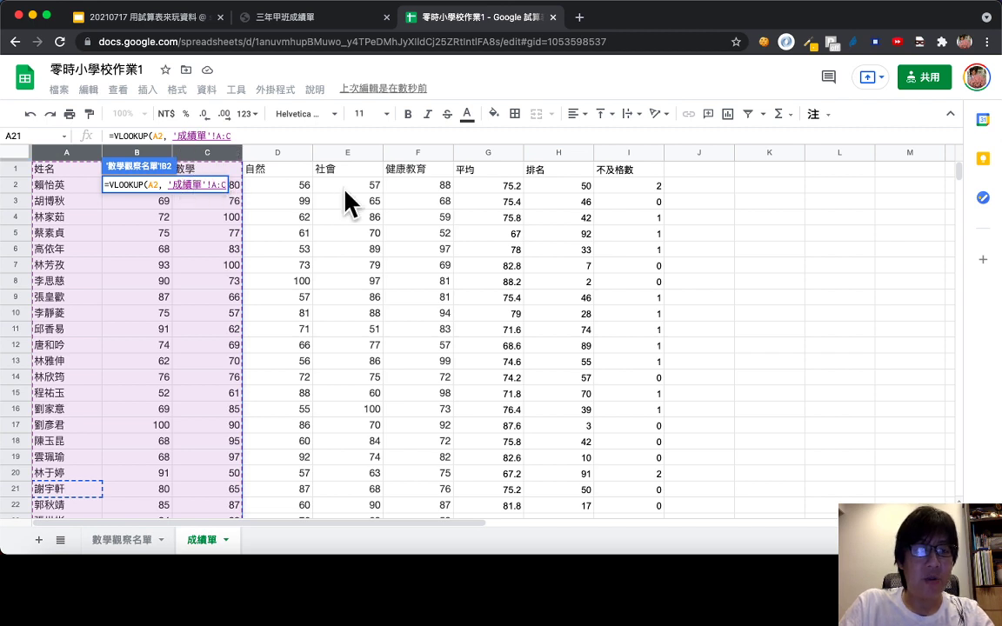
text(,)
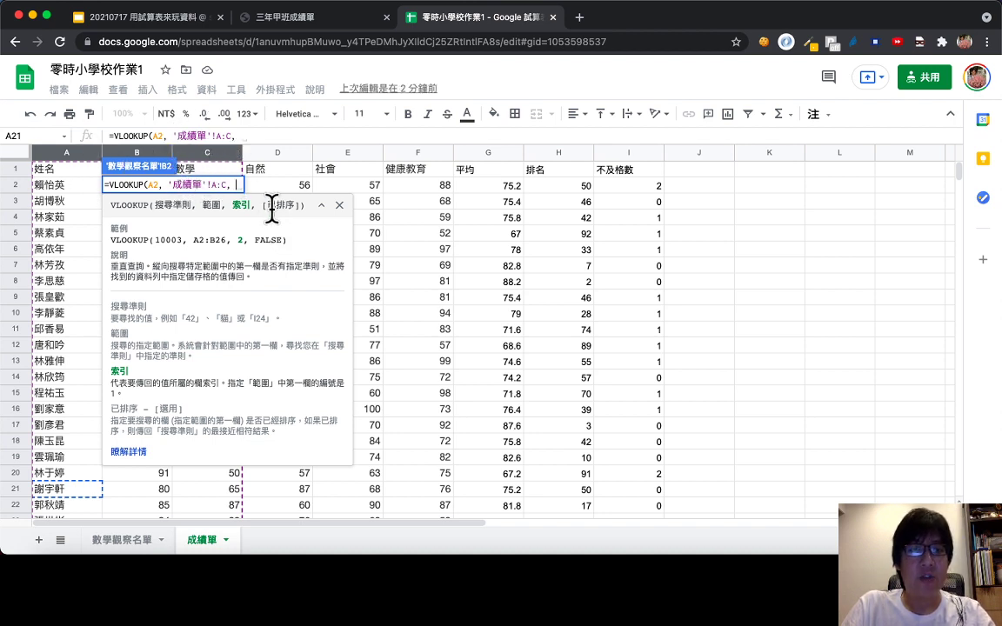
text(3)
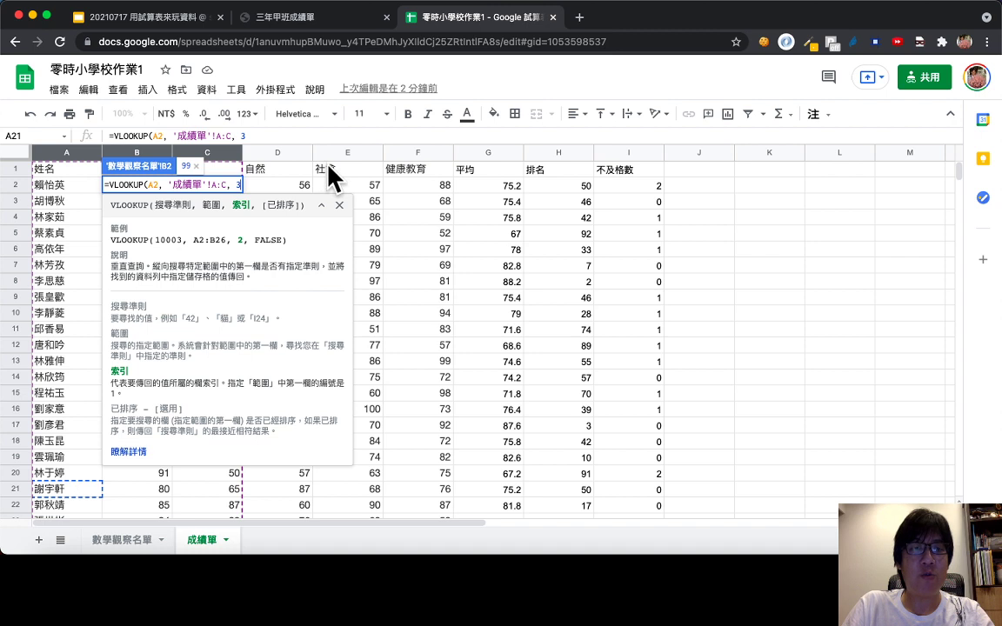
text(,)
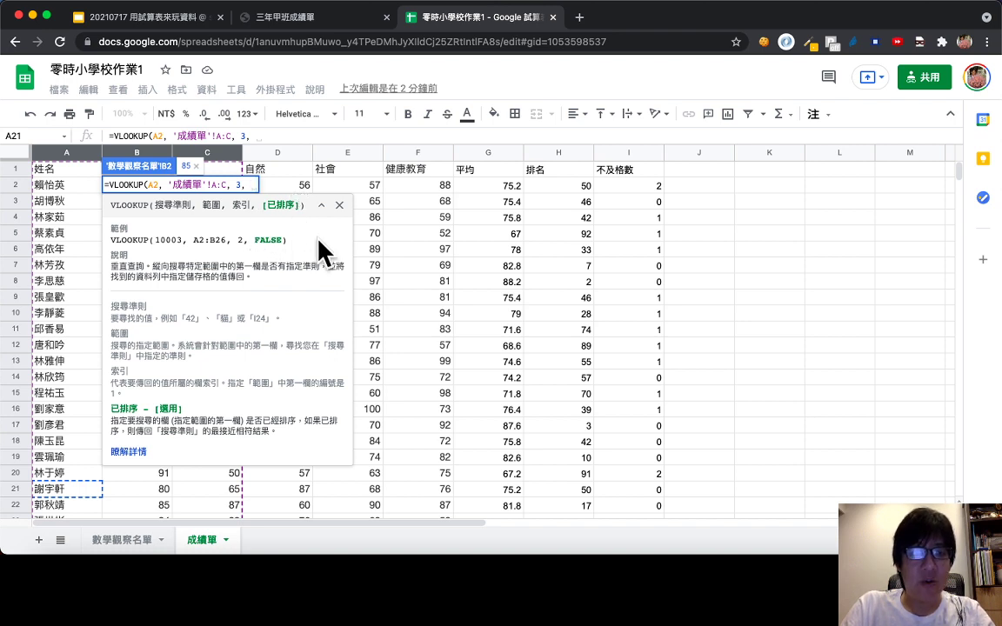
text(FALSE))
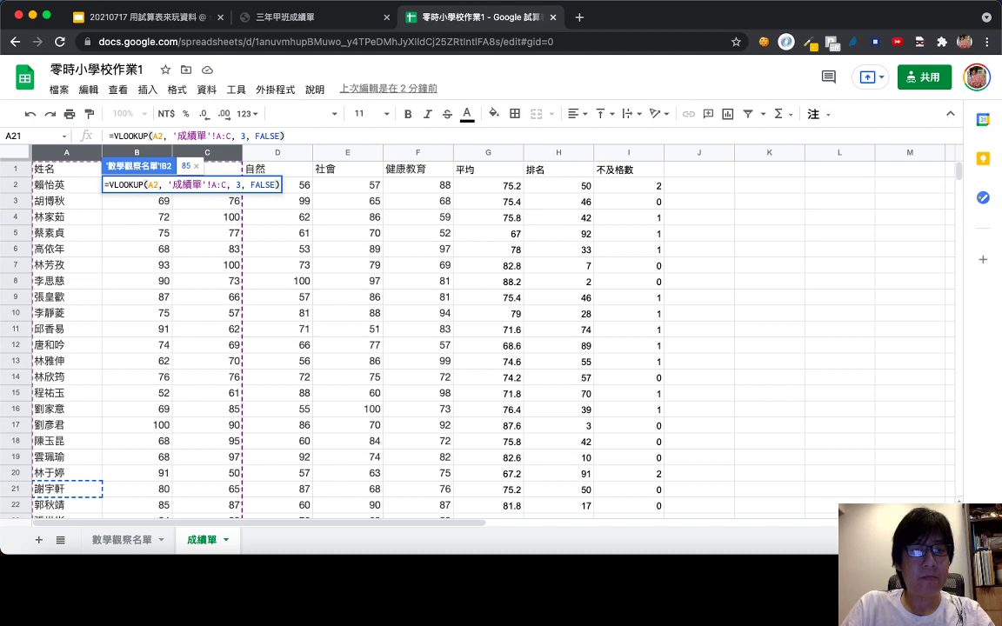
key(Return)
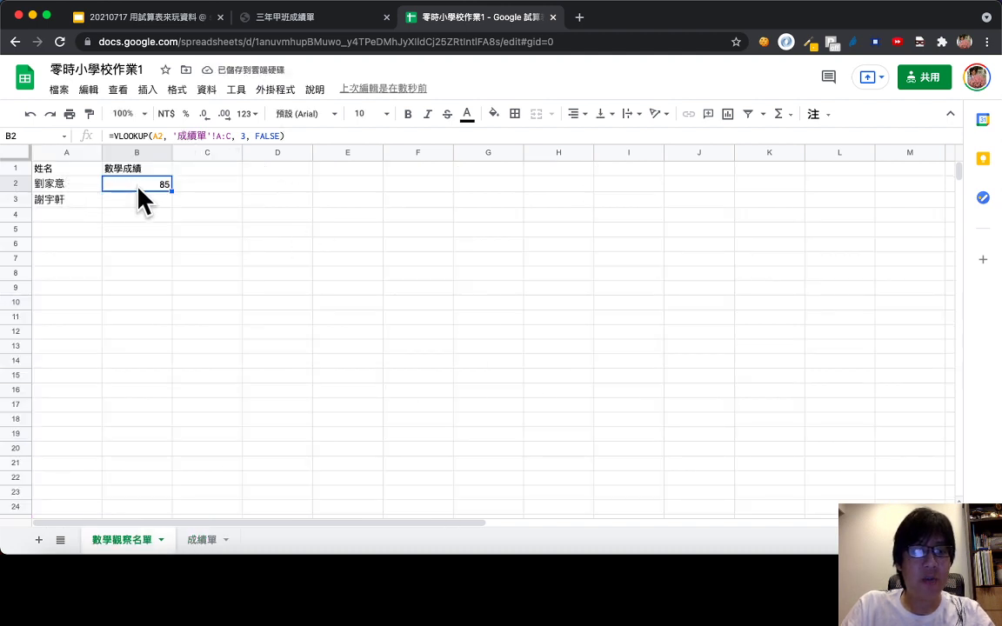
Fill B2's VLOOKUP formula down to B3 on 數學觀察名單.
click(202, 540)
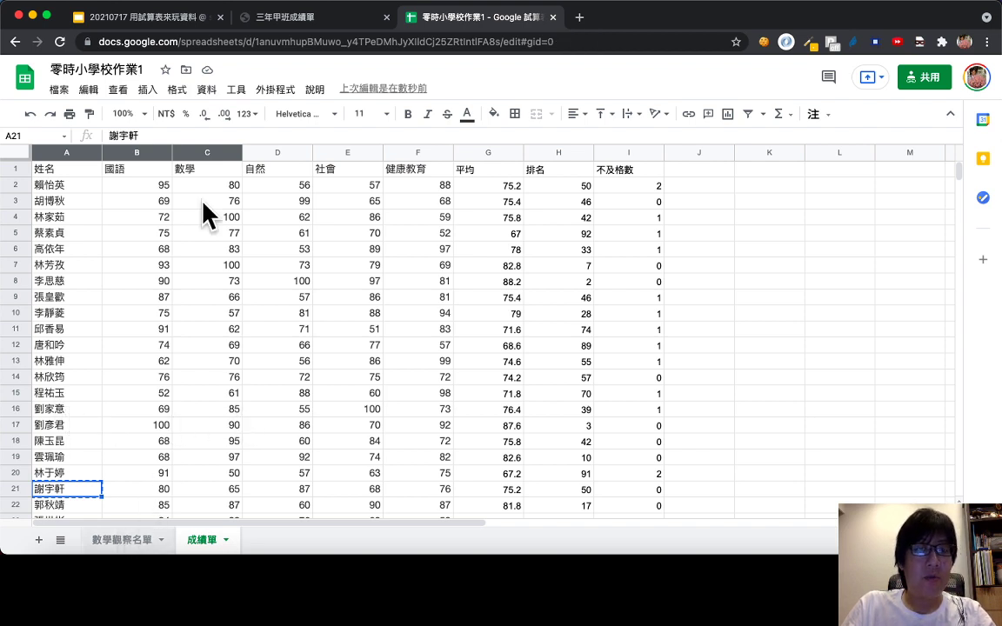
key(alt+Up)
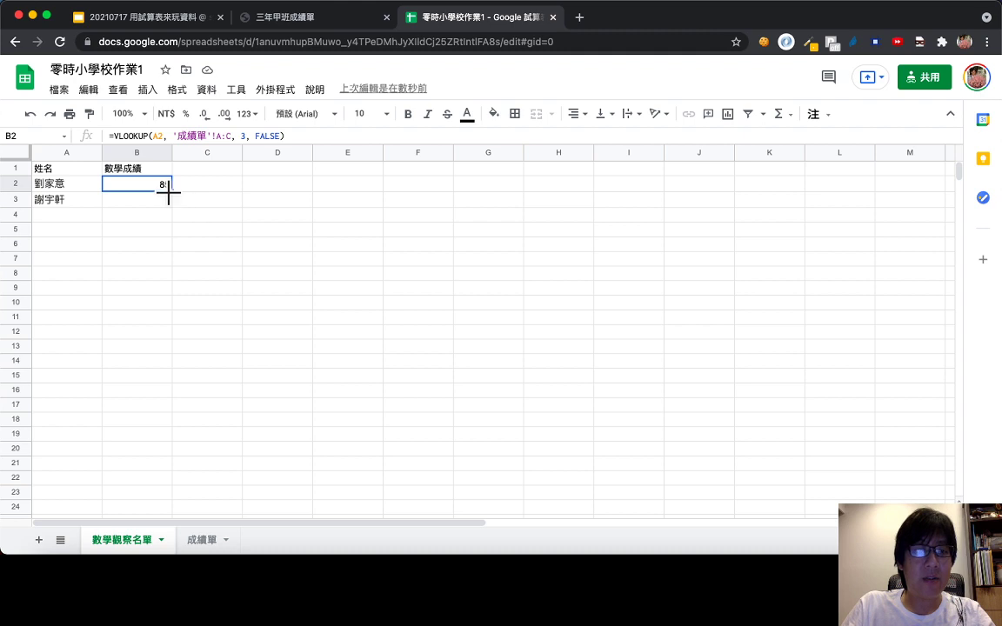
double_click(169, 193)
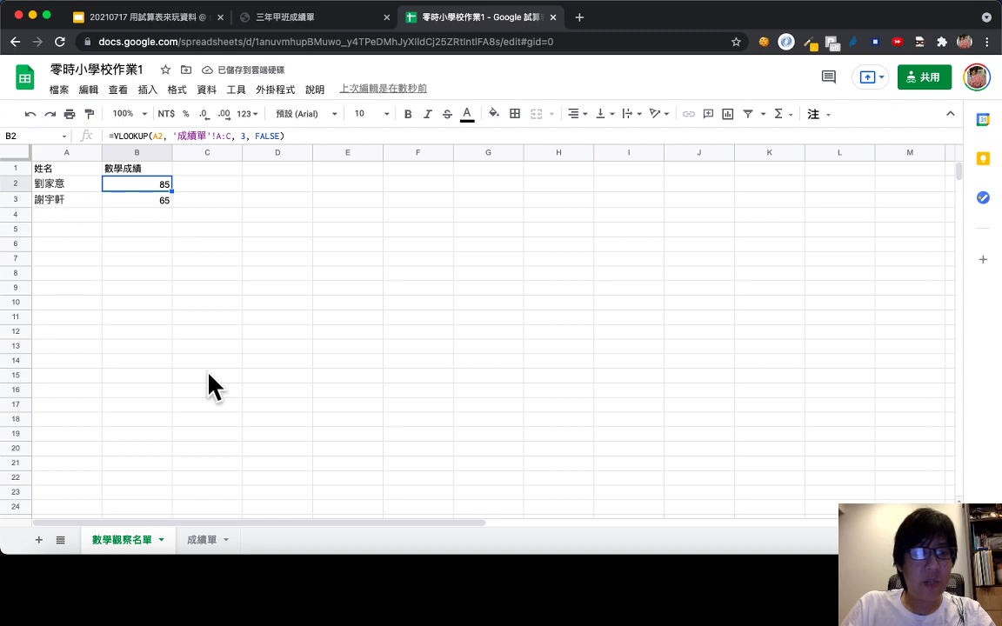
Copy another student's name from 成績單 A6 into A3, so B3 shows 83.
click(203, 541)
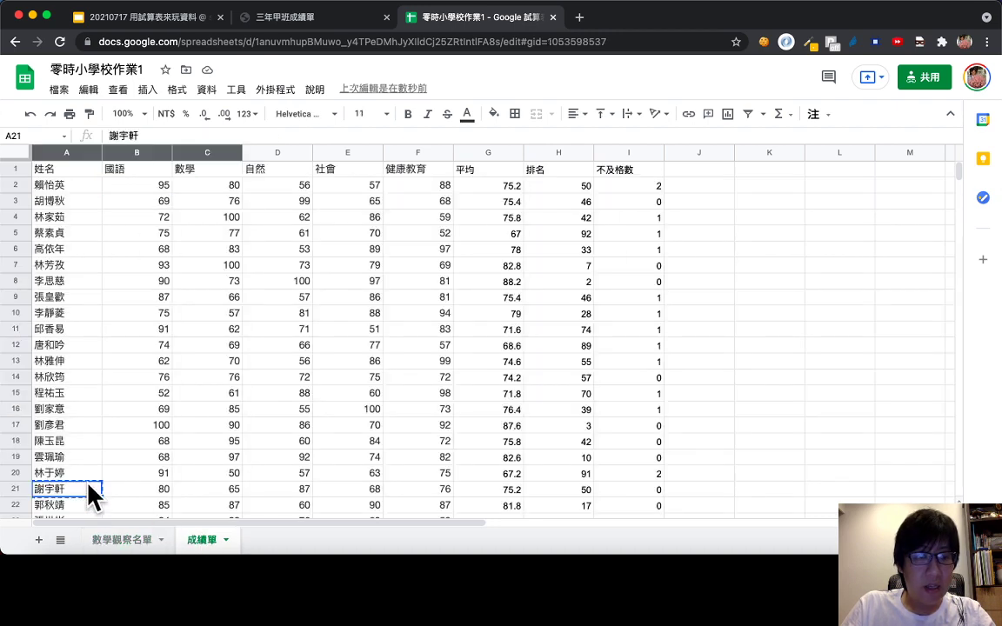
click(72, 247)
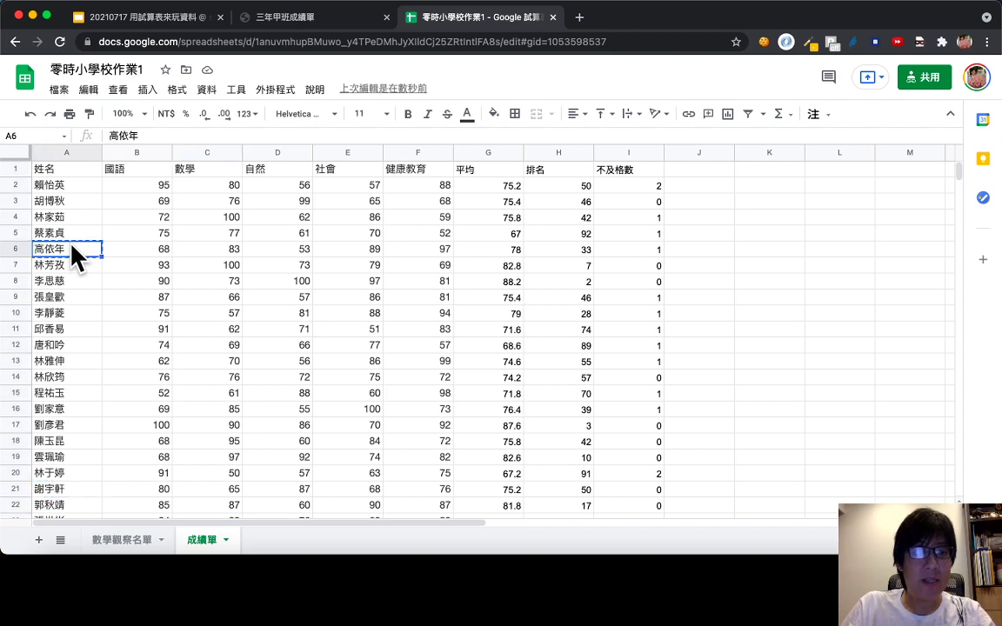
click(131, 540)
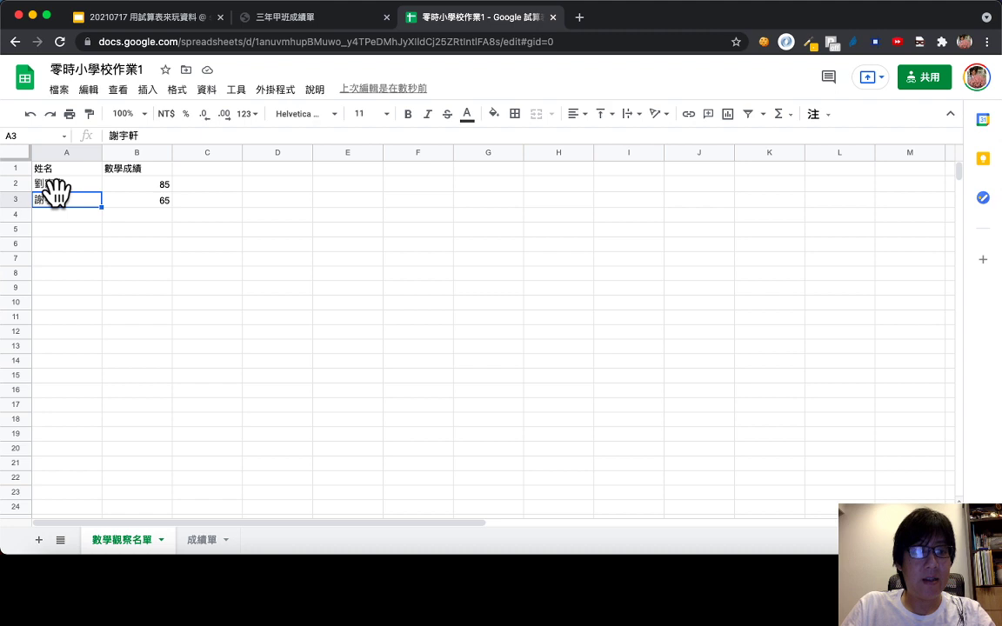
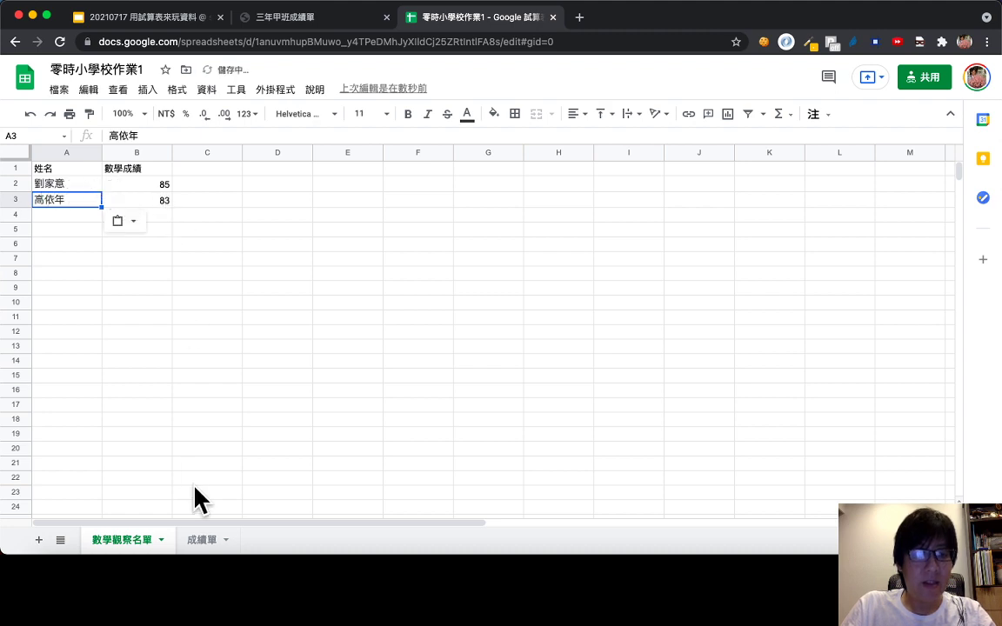
click(201, 540)
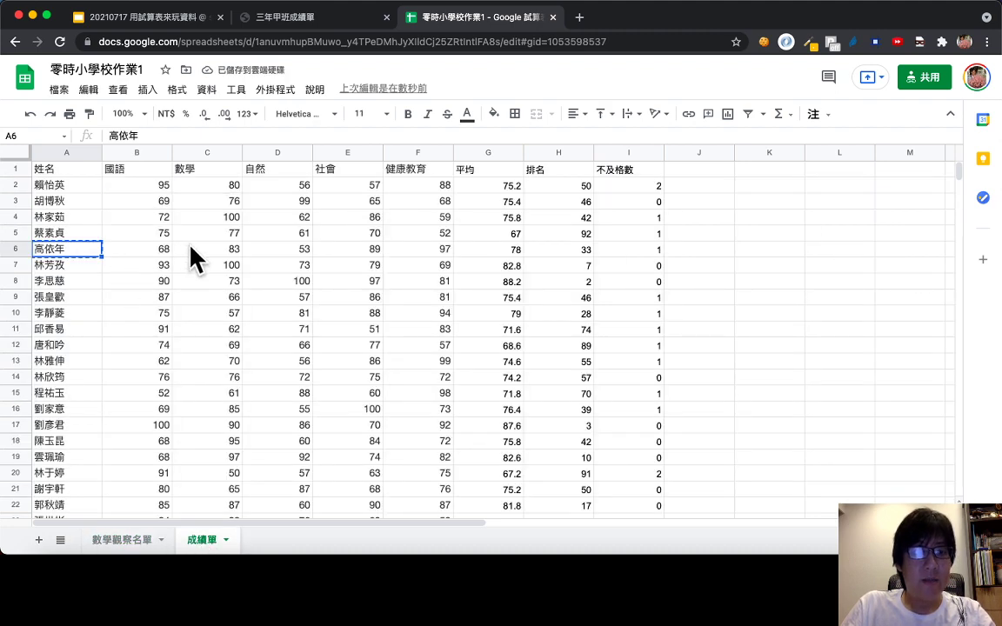
Page through the VLOOKUP argument slides to the 作業2 slide, then return to the grade workbook.
click(195, 19)
click(486, 376)
click(485, 376)
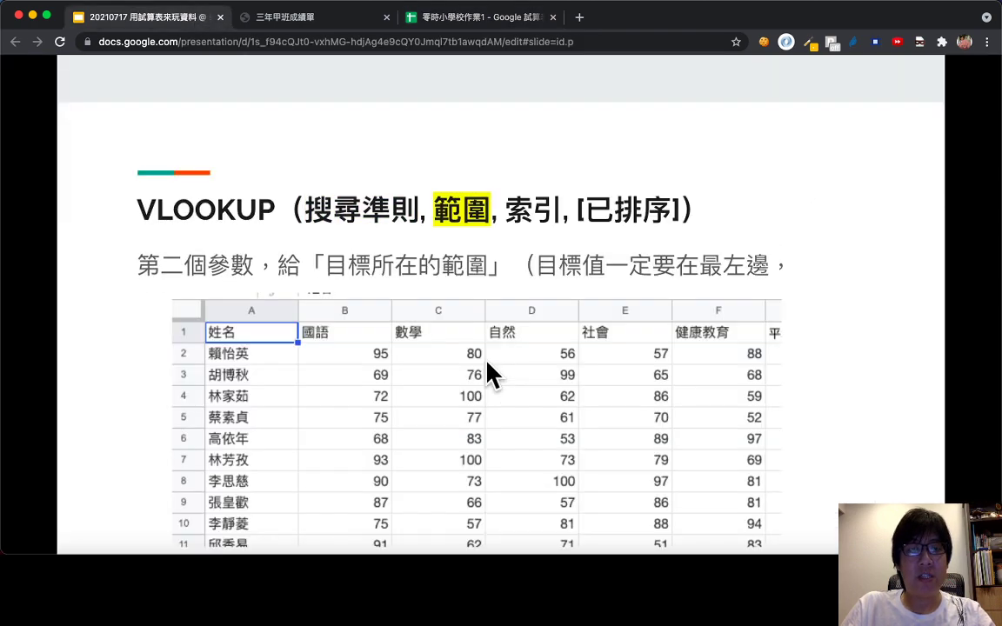
click(485, 375)
click(489, 375)
click(489, 374)
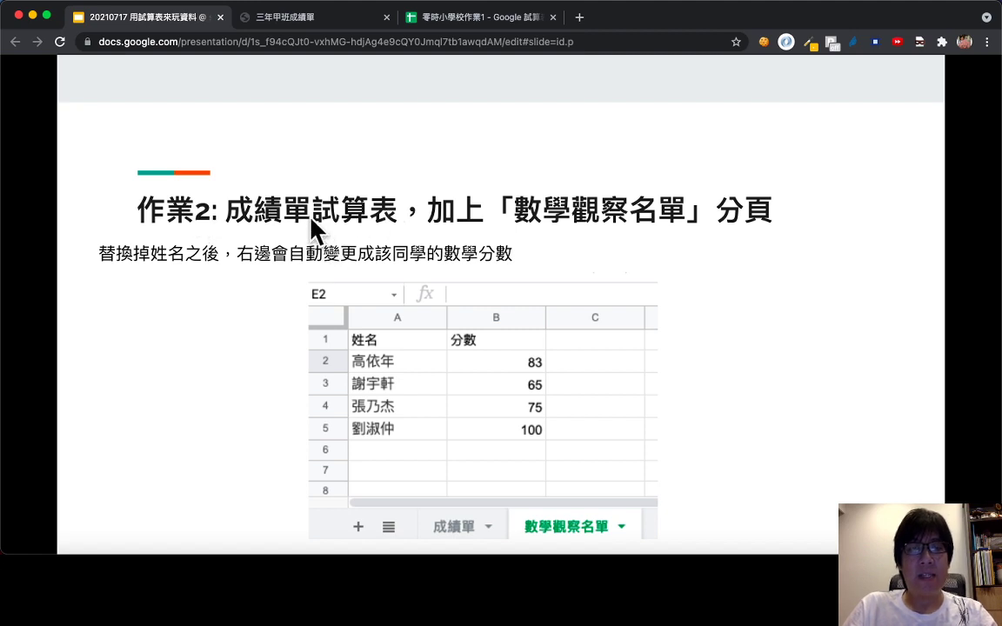
click(440, 17)
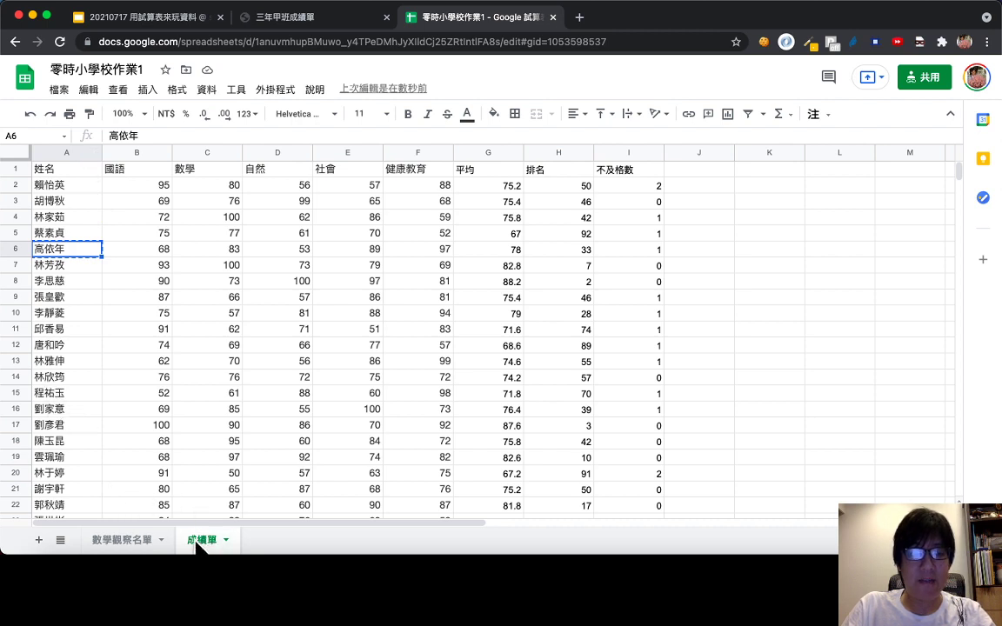
Show the 數學觀察名單 sheet, then go back to the 作業2 slide in the presentation.
click(130, 541)
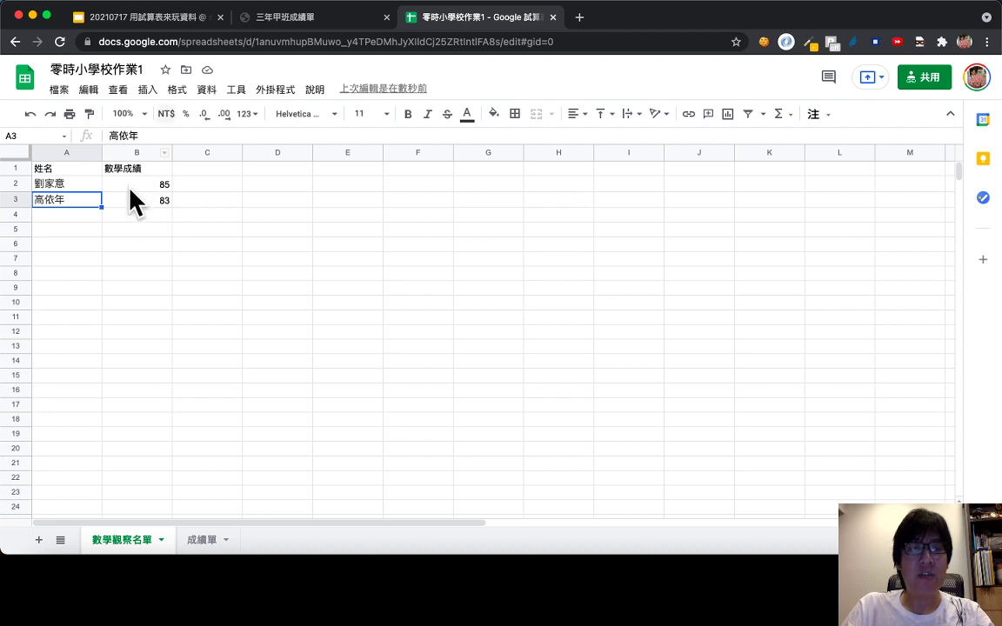
click(187, 17)
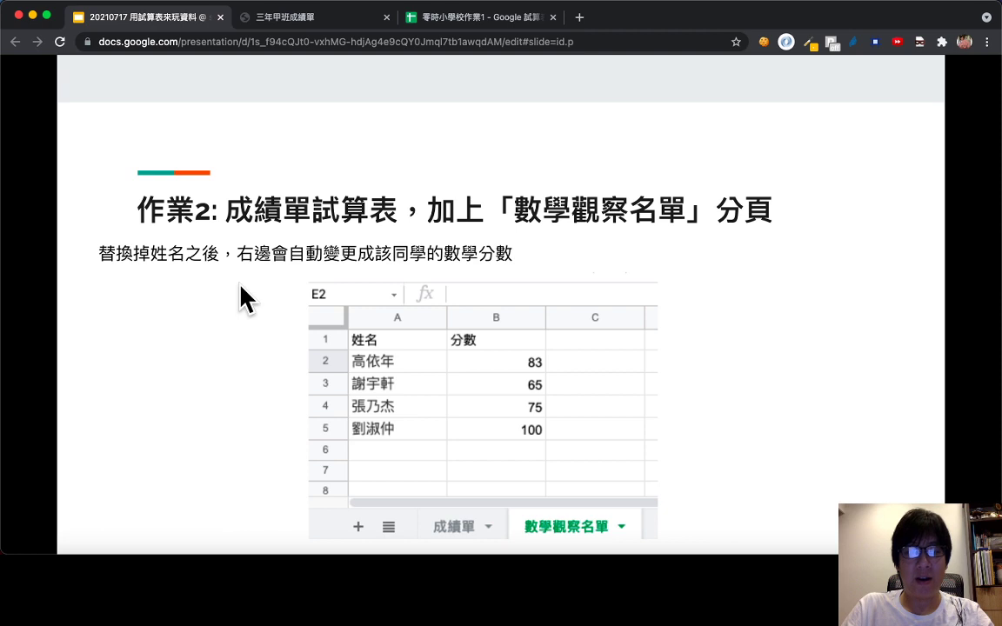
Advance to the section slide 進階練習：串聯兩個不同的資料集.
key(Right)
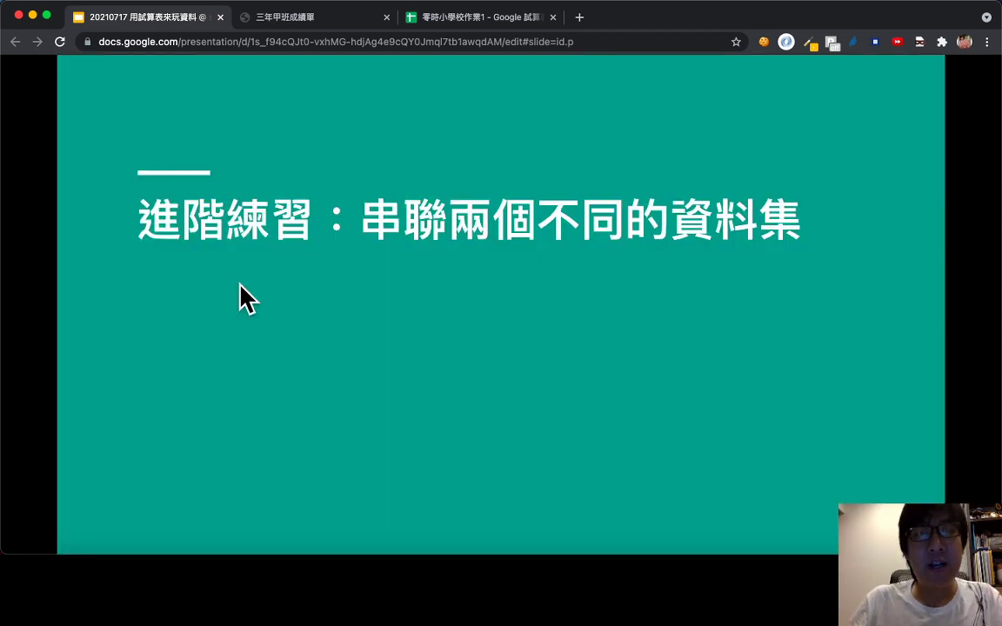
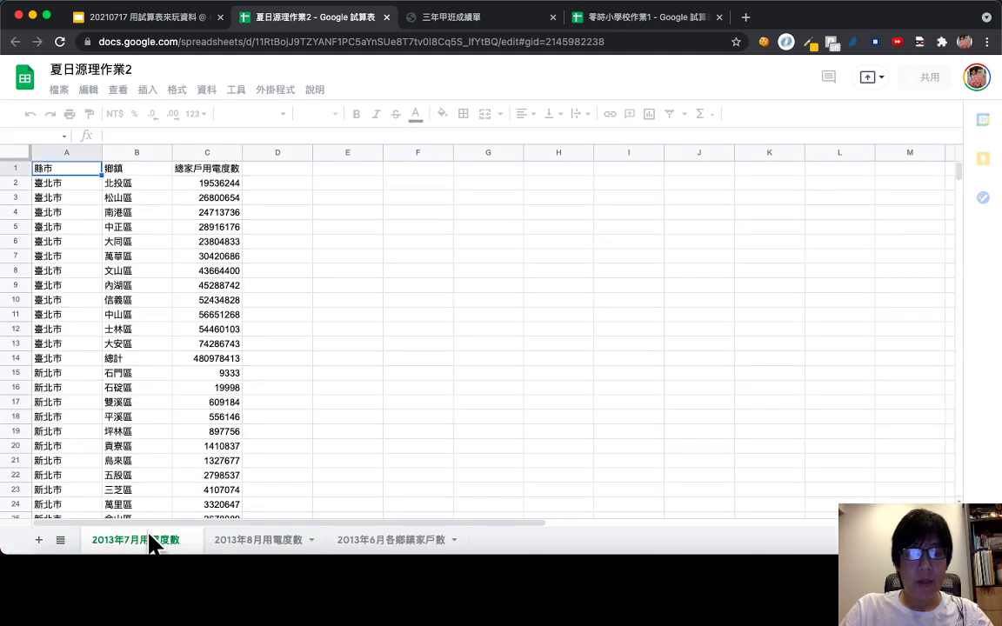
On the 2013年6月各鄉鎮戶數 sheet, inspect the household count in C2 and the empty 7月用電, 8月用電 and 平均家戶用電 cells.
click(239, 541)
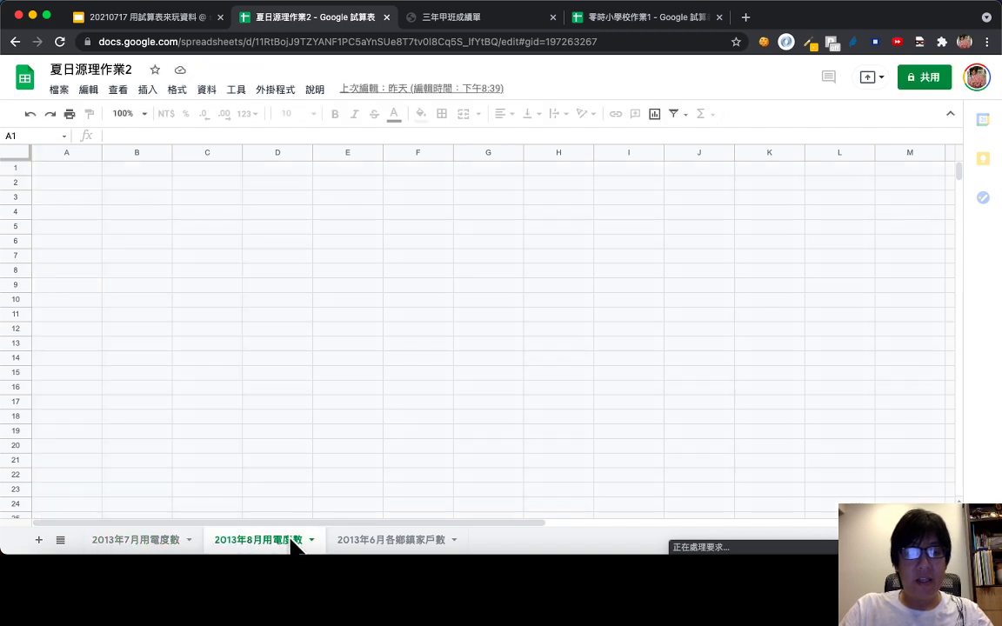
click(422, 541)
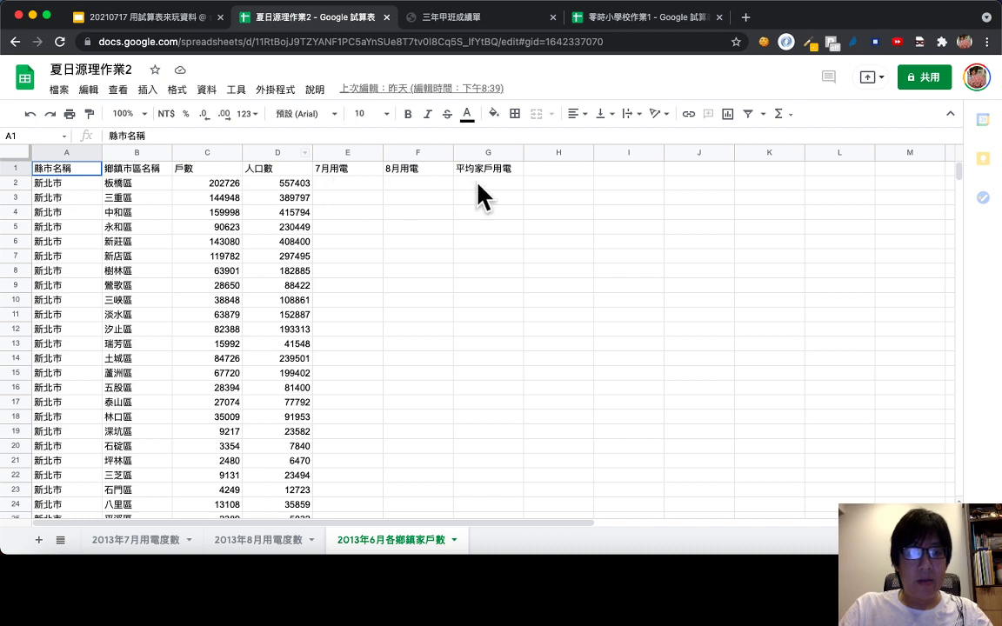
click(329, 184)
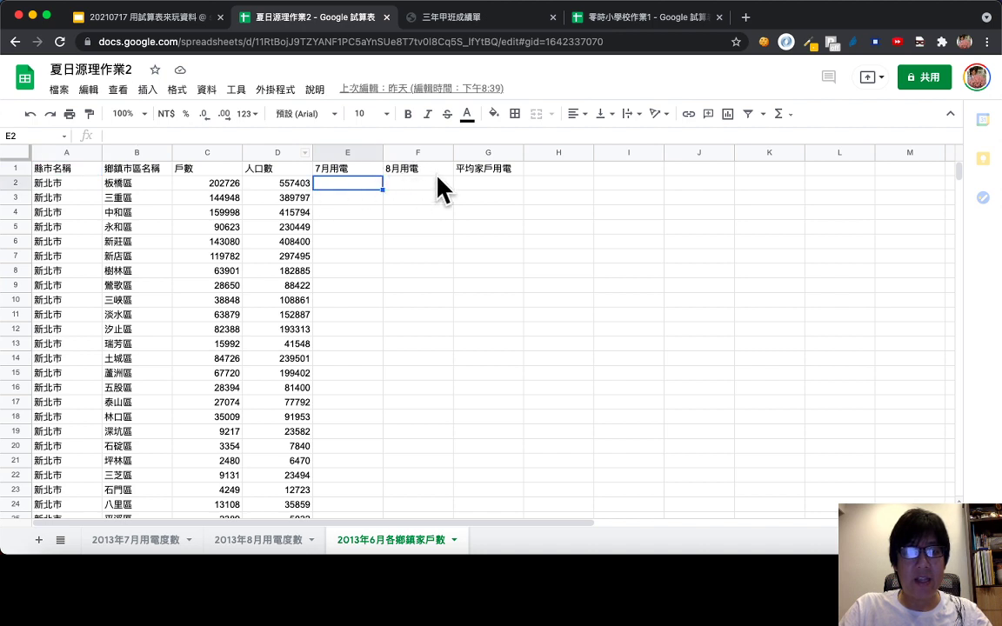
key(Right)
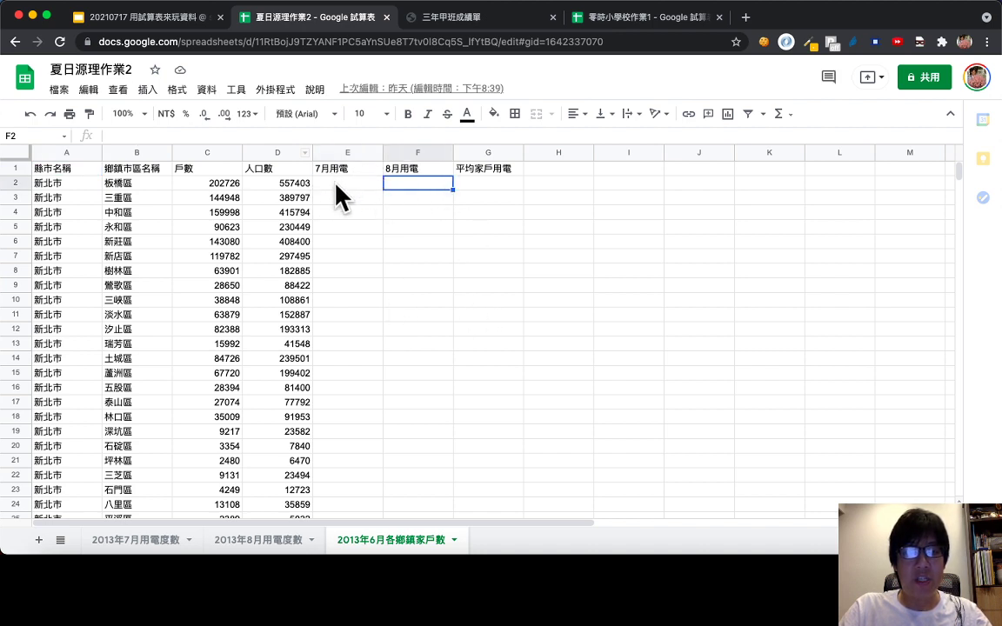
key(Up)
click(224, 188)
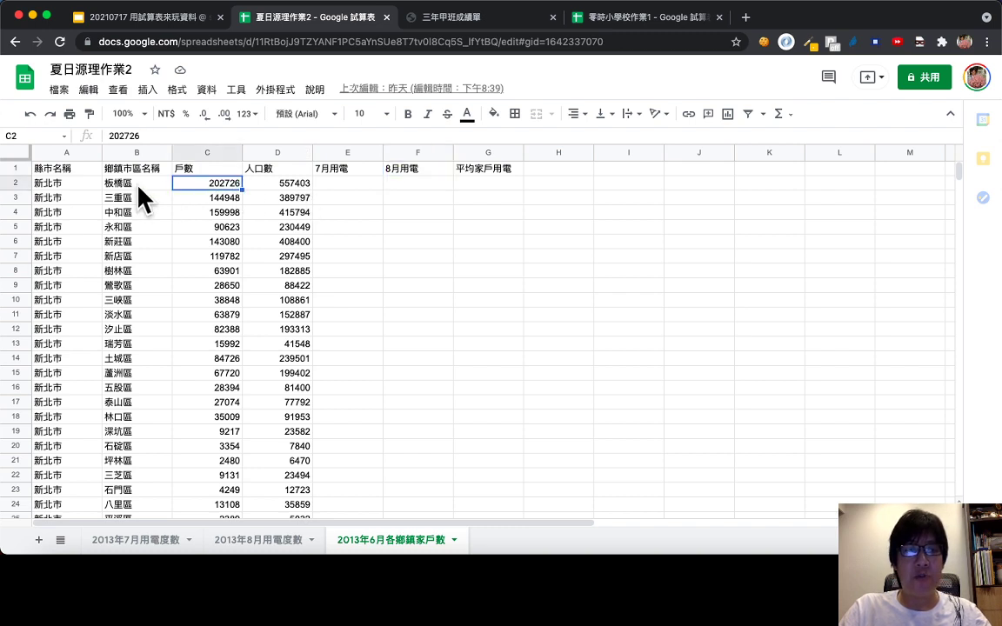
click(487, 183)
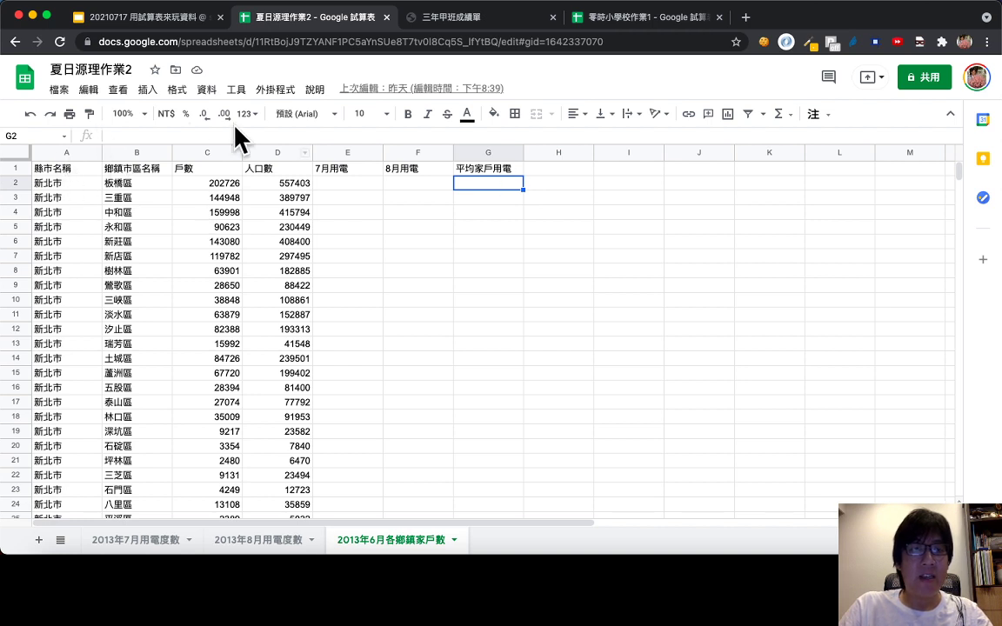
Copy the spreadsheet under the default name 夏日源理作業2 的副本.
click(59, 91)
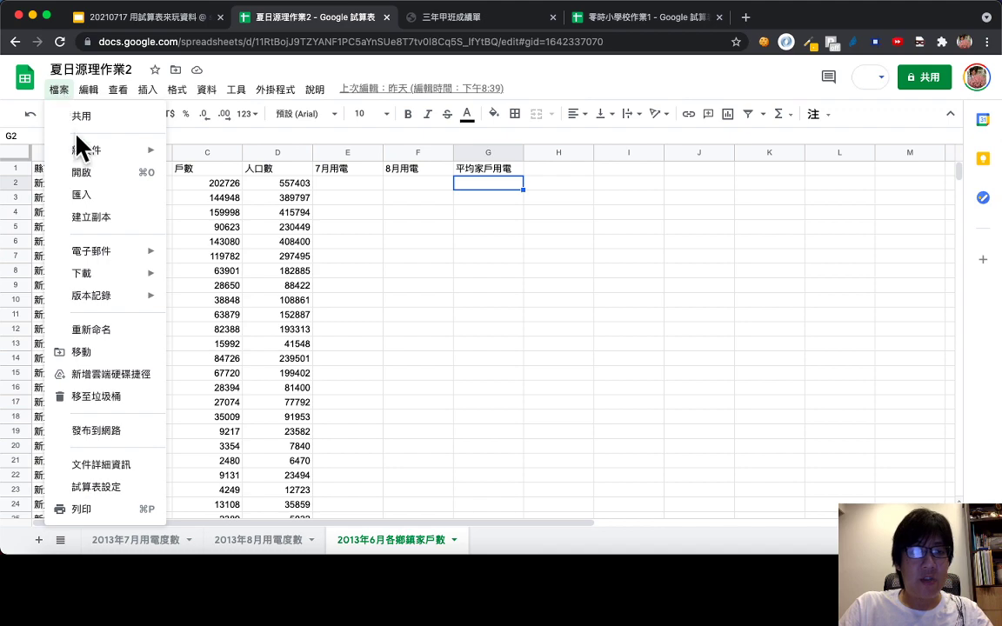
click(91, 218)
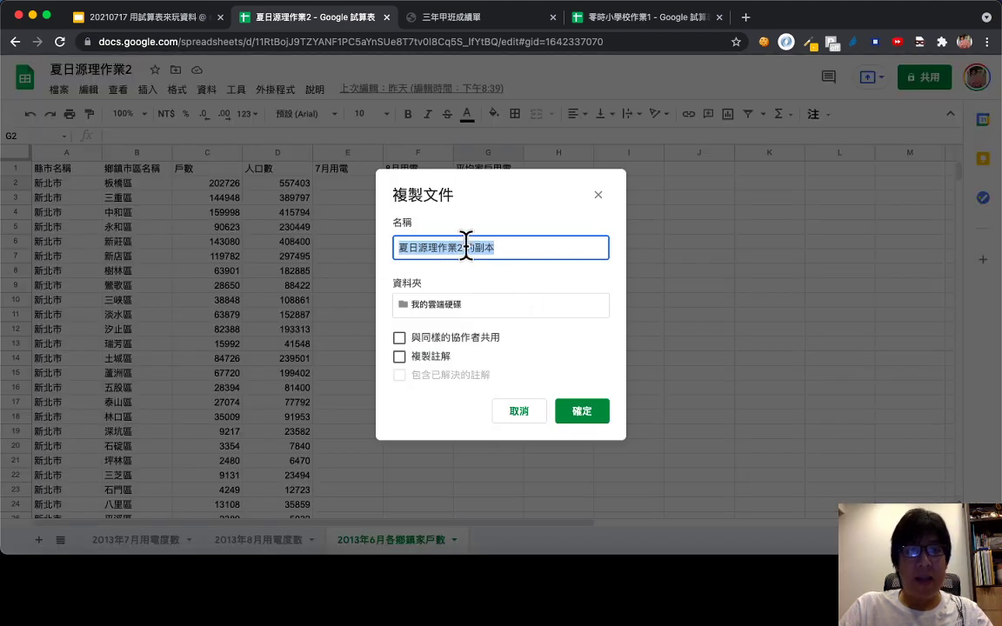
click(588, 400)
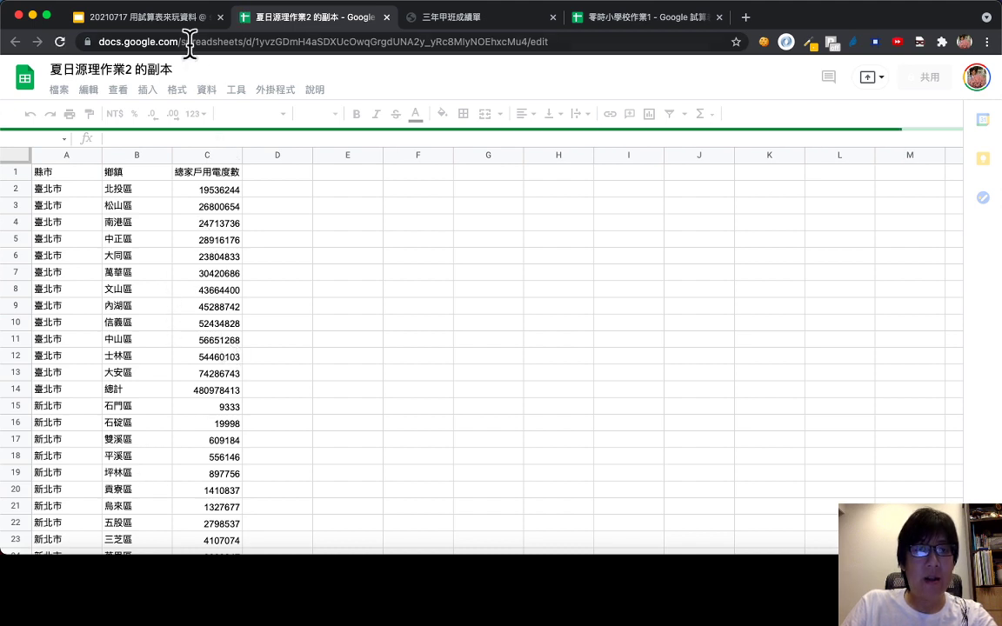
click(174, 18)
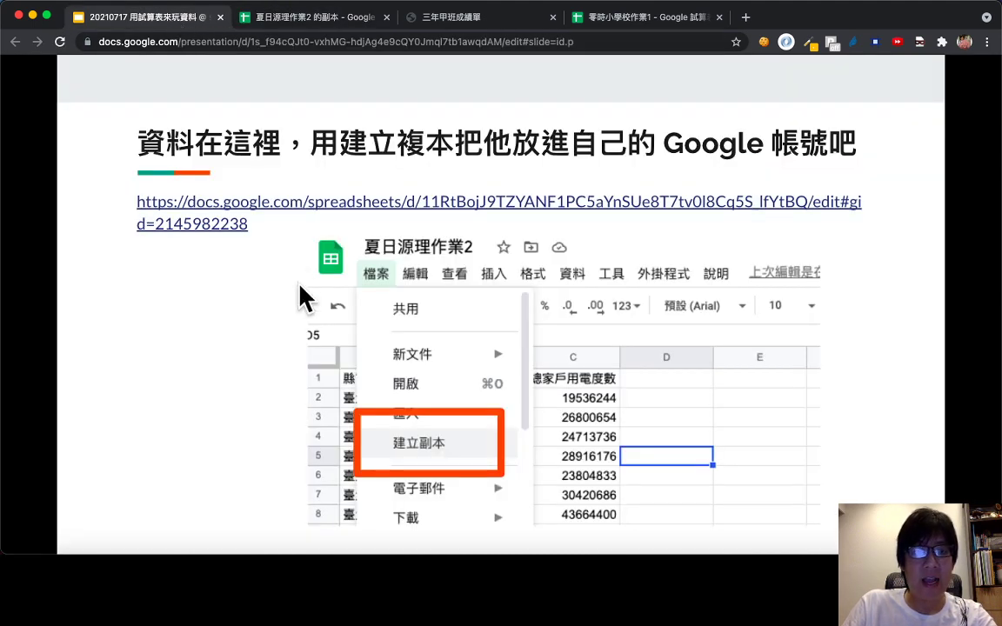
key(Down)
key(Down)
key(Down)
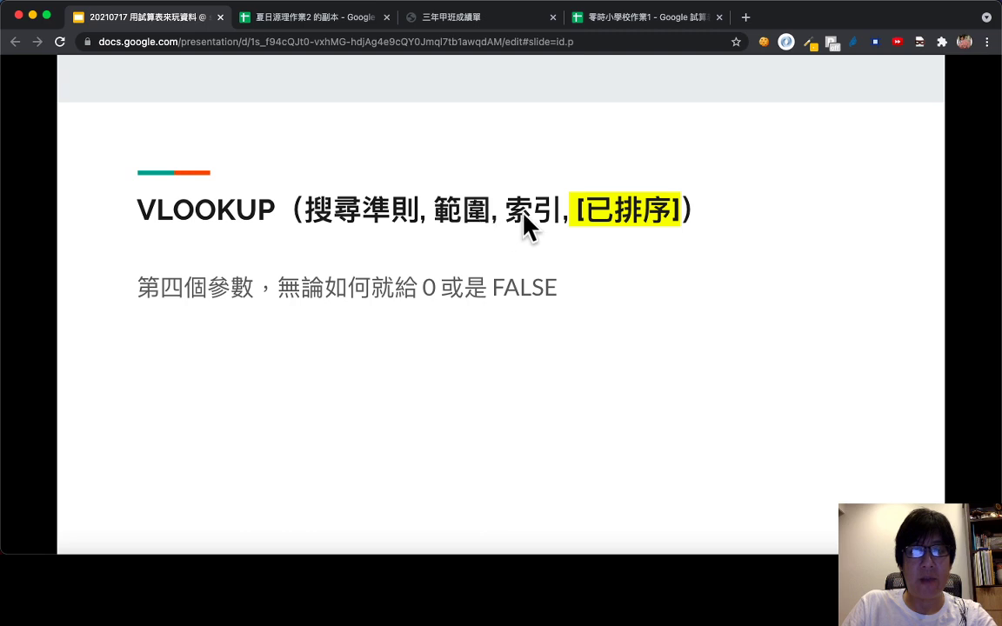
click(336, 24)
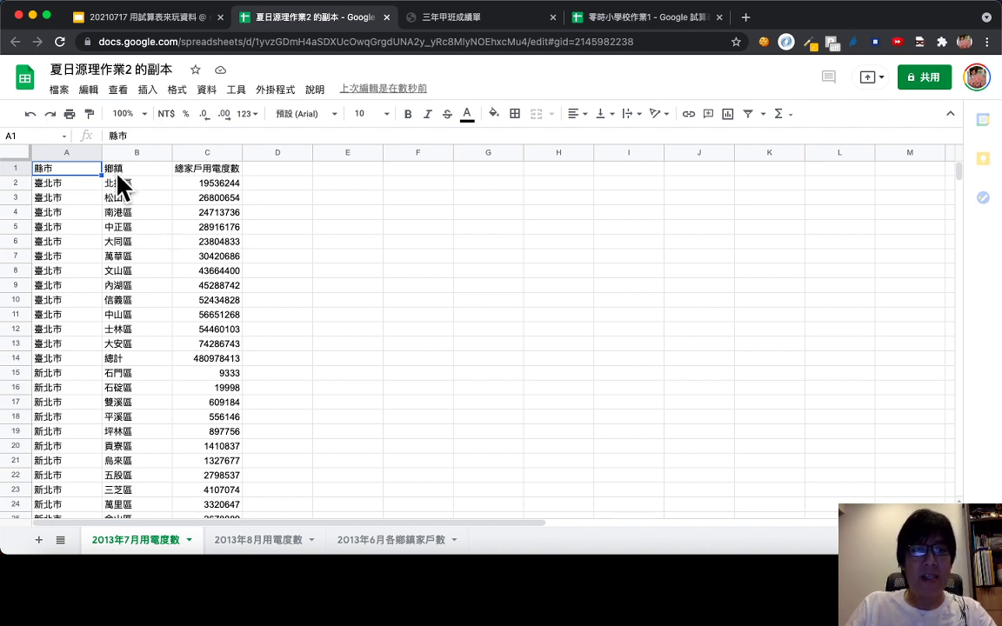
Insert a new leading column on the July sheet headed 縣市鄉鎮.
click(59, 152)
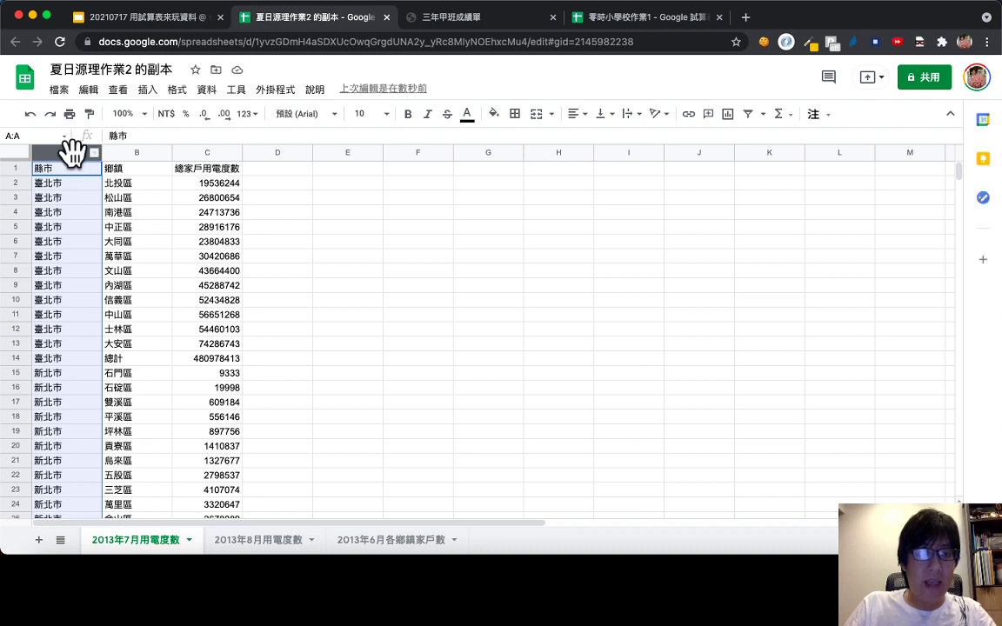
right_click(71, 154)
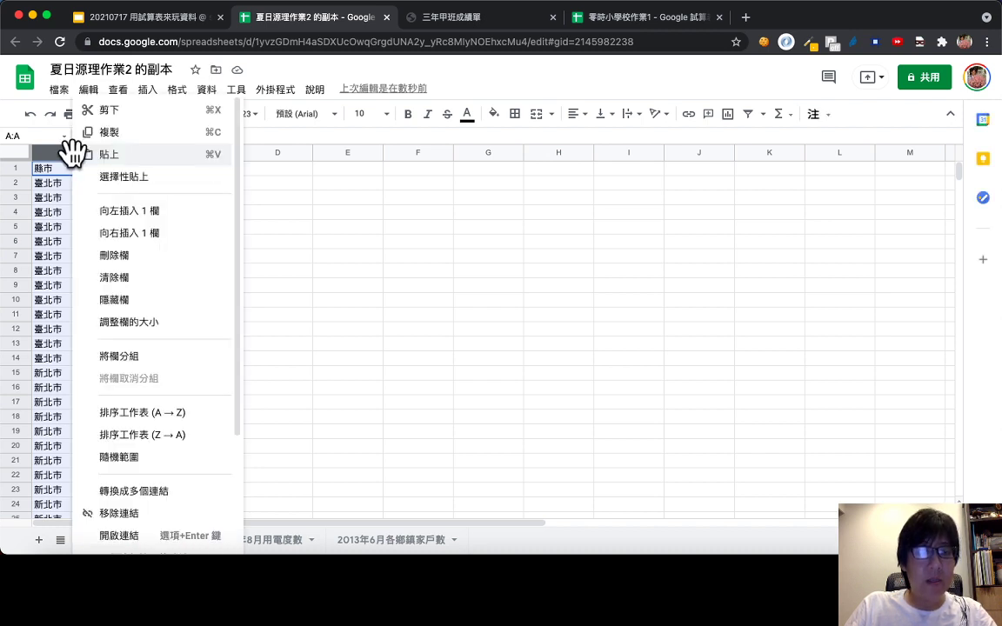
click(113, 211)
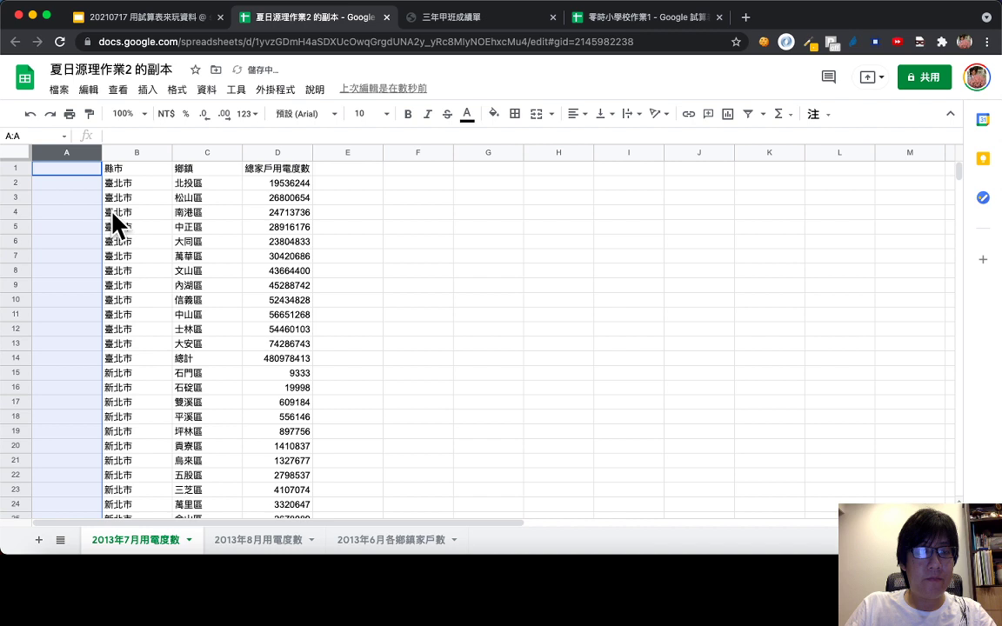
click(76, 170)
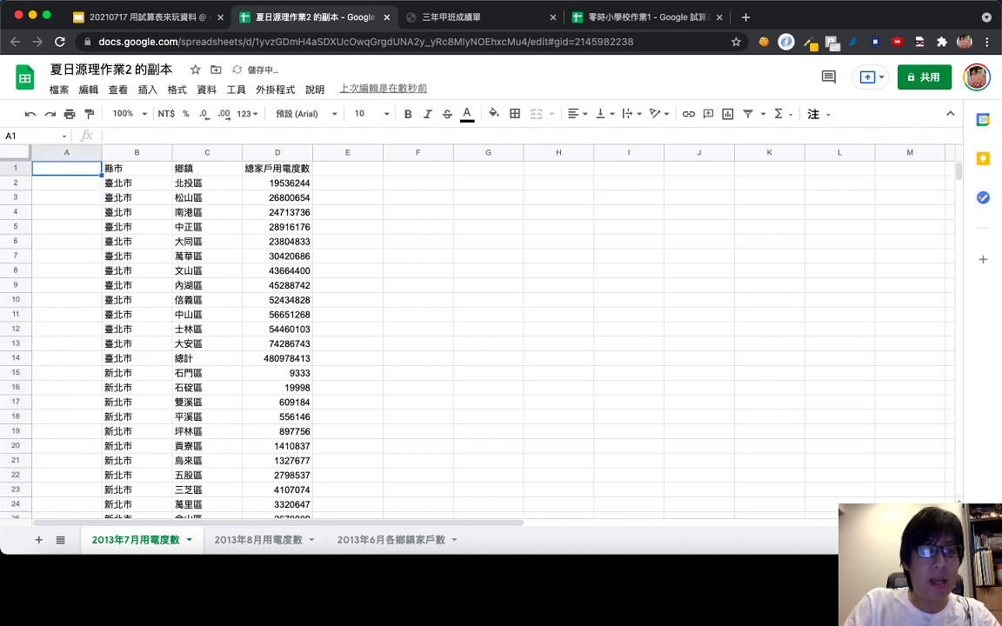
text(縣)
text(市鄉)
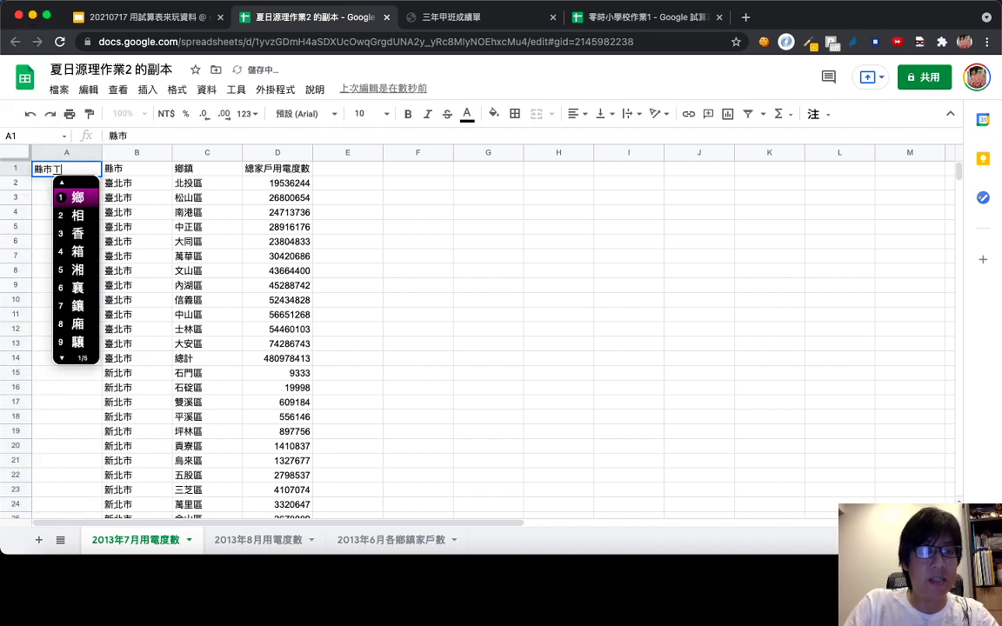
text(鎮)
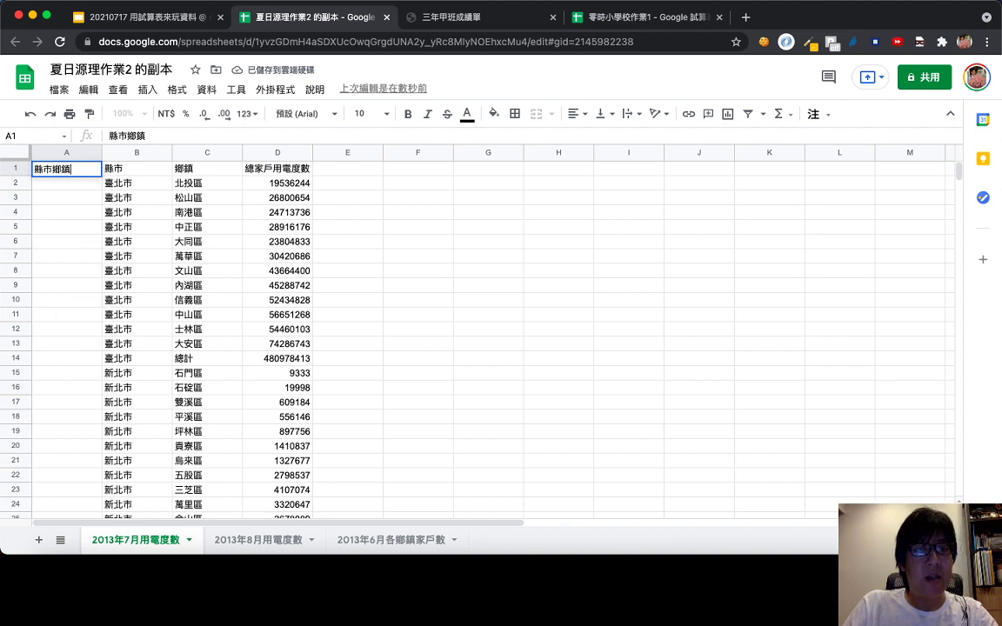
key(Return)
Join county and township in A2 with =B2 & C2, then go to the August sheet.
key(Right)
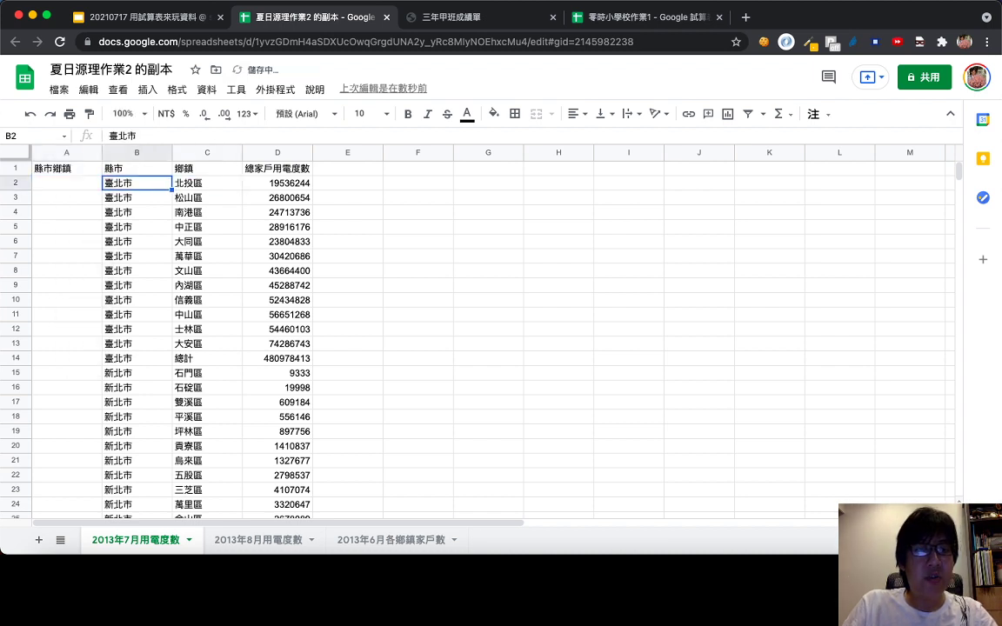
key(Left)
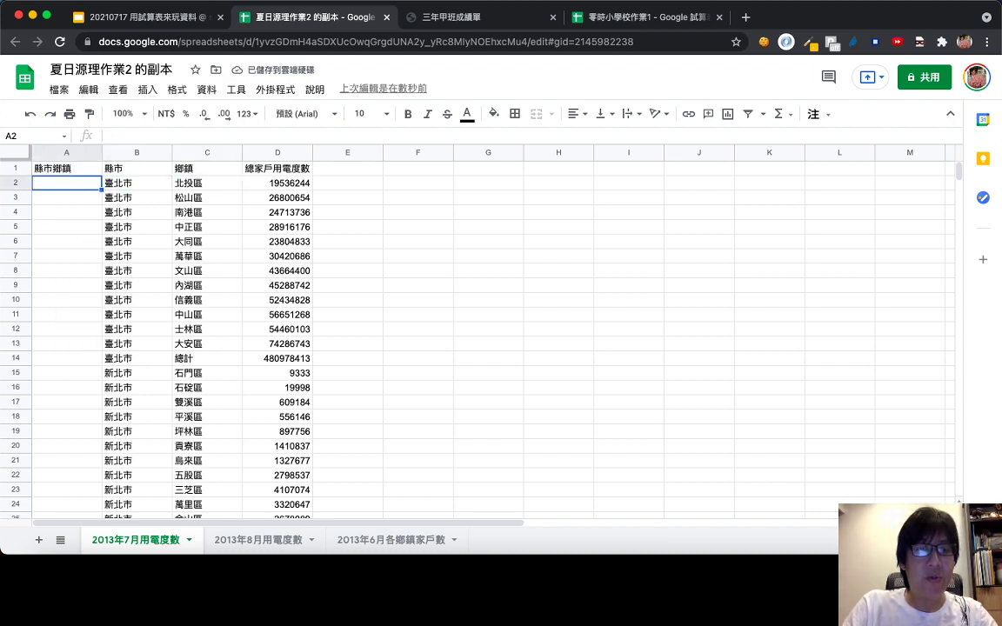
text(=)
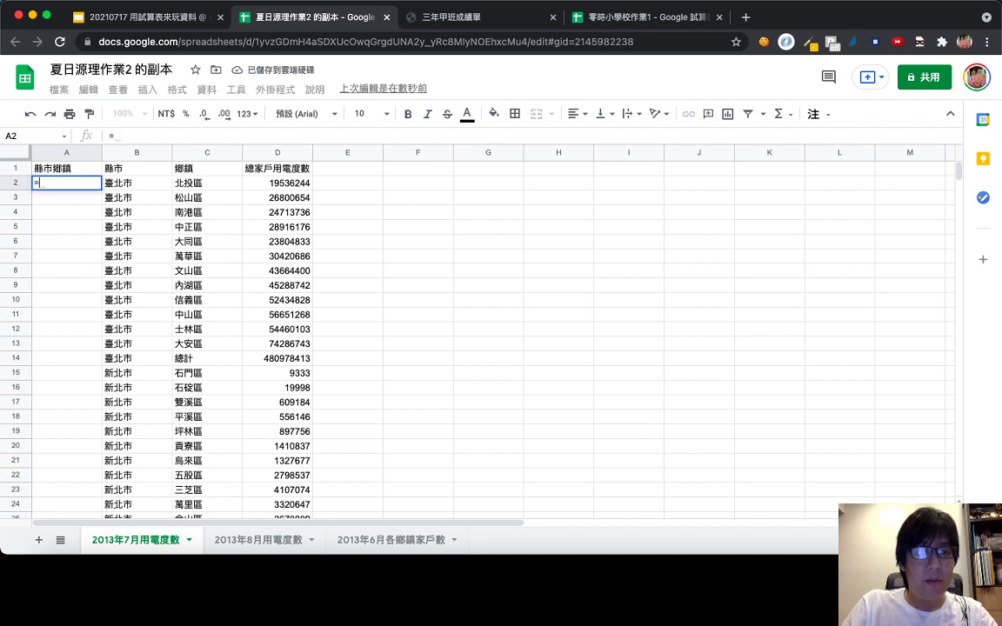
text(B2 )
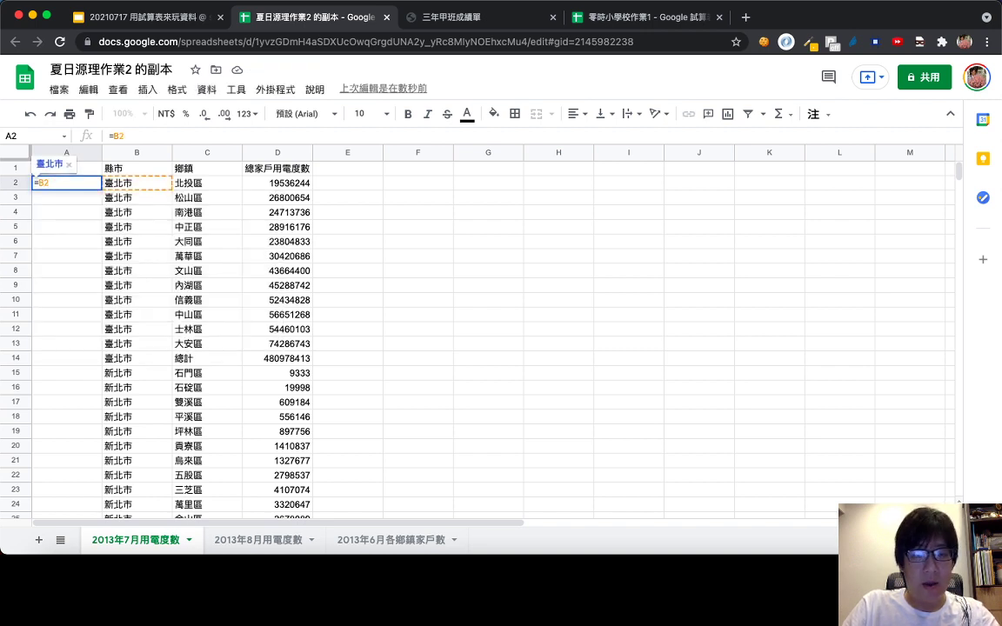
text(&)
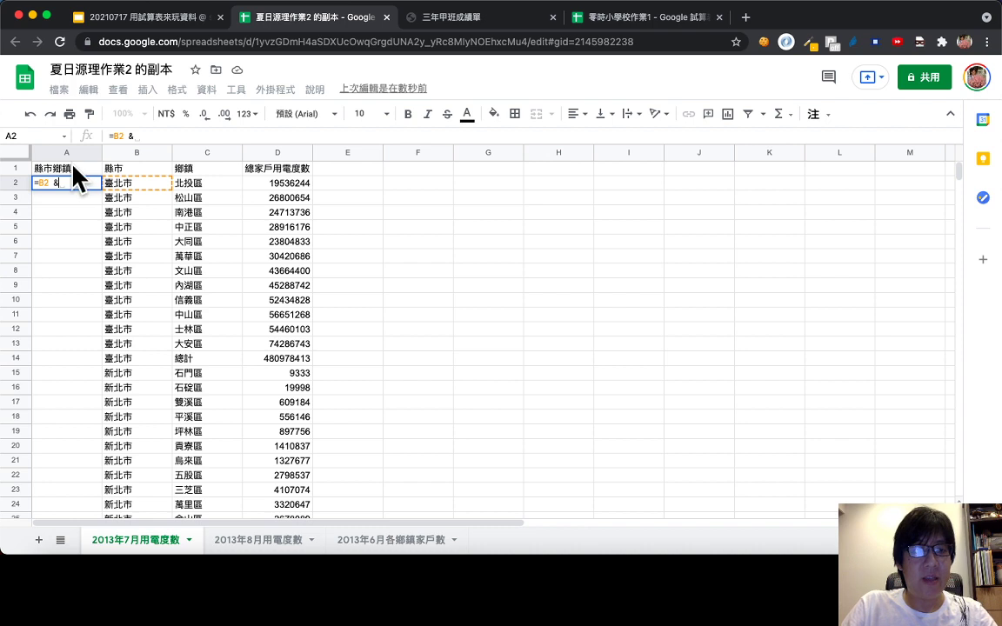
text( C2)
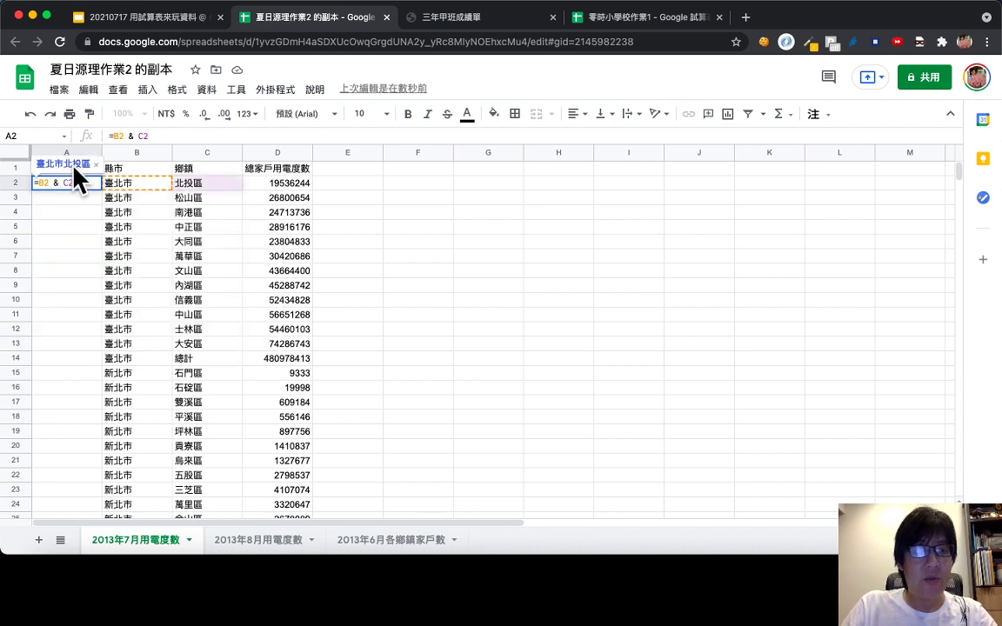
key(Return)
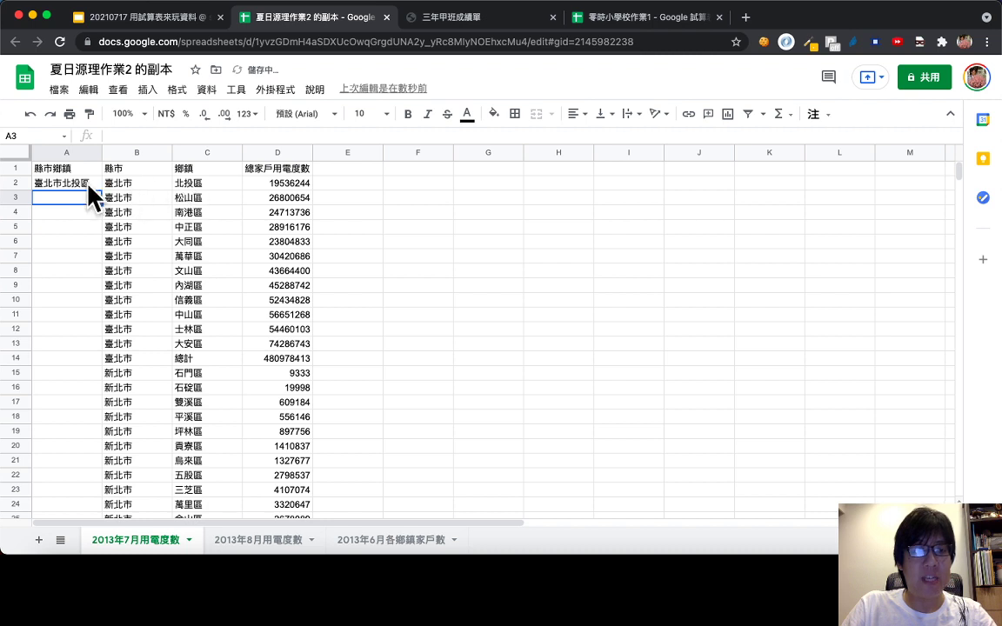
click(84, 185)
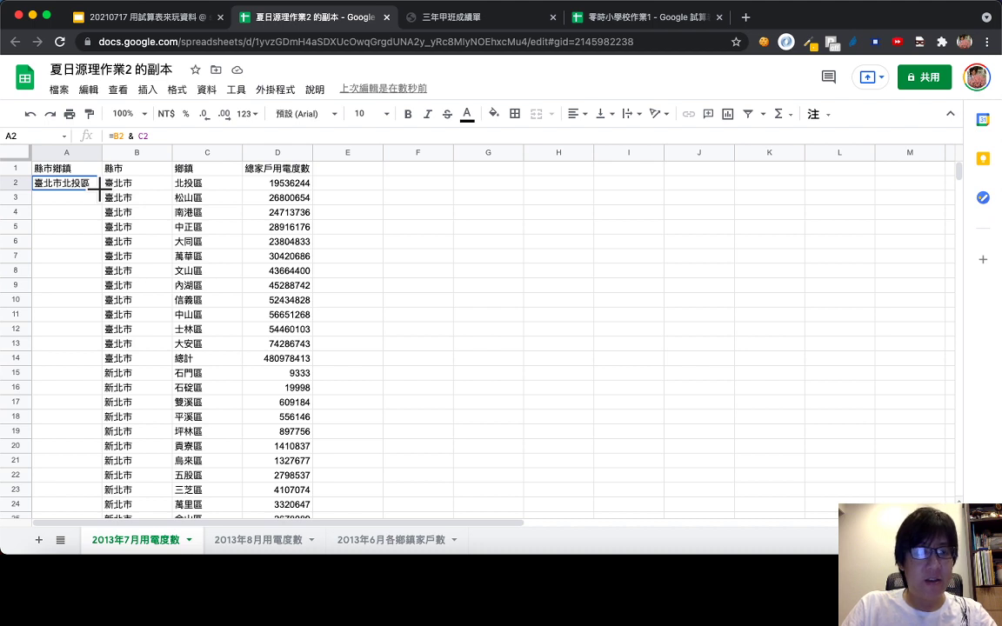
click(100, 188)
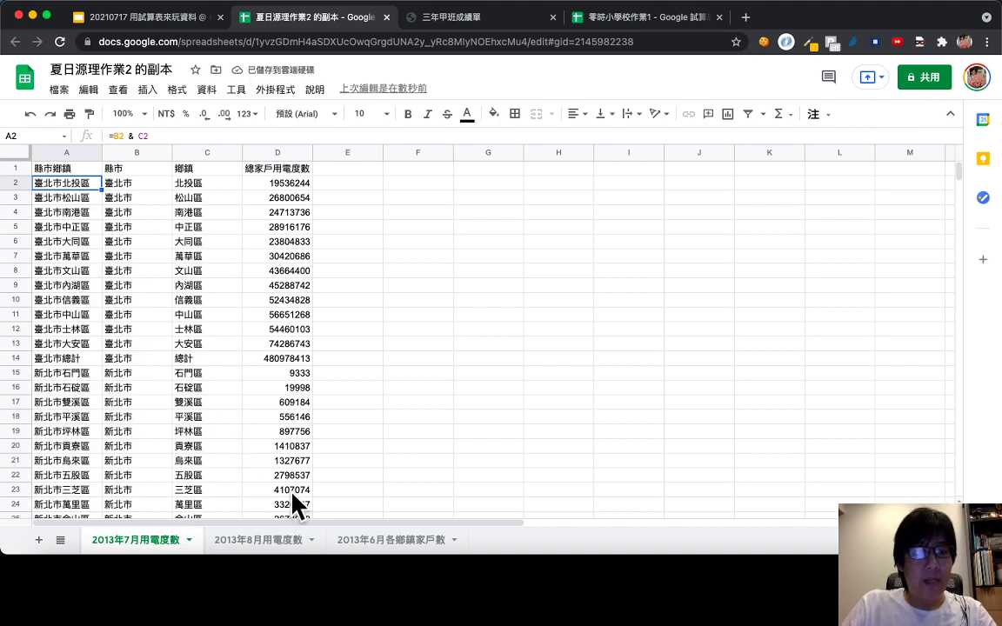
click(268, 541)
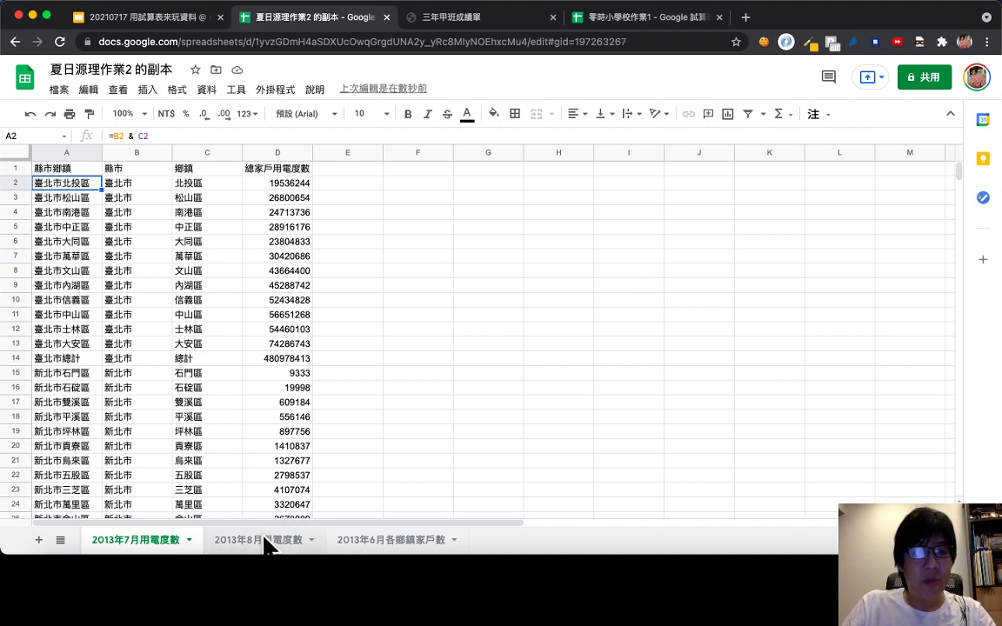
Insert a new leading column on the August sheet headed 縣市鄉鎮.
click(61, 153)
right_click(57, 150)
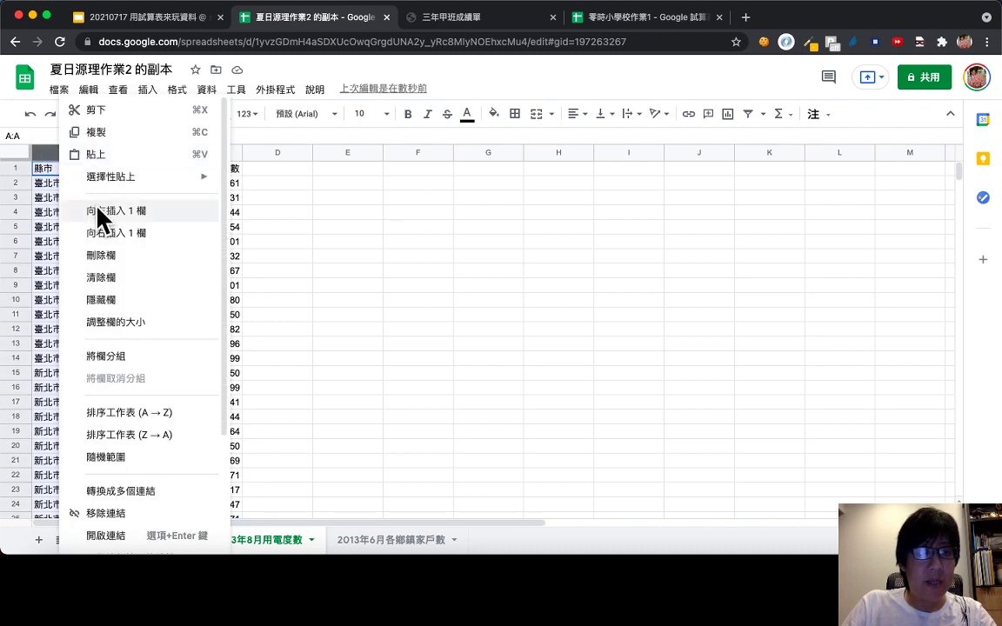
click(99, 211)
click(76, 170)
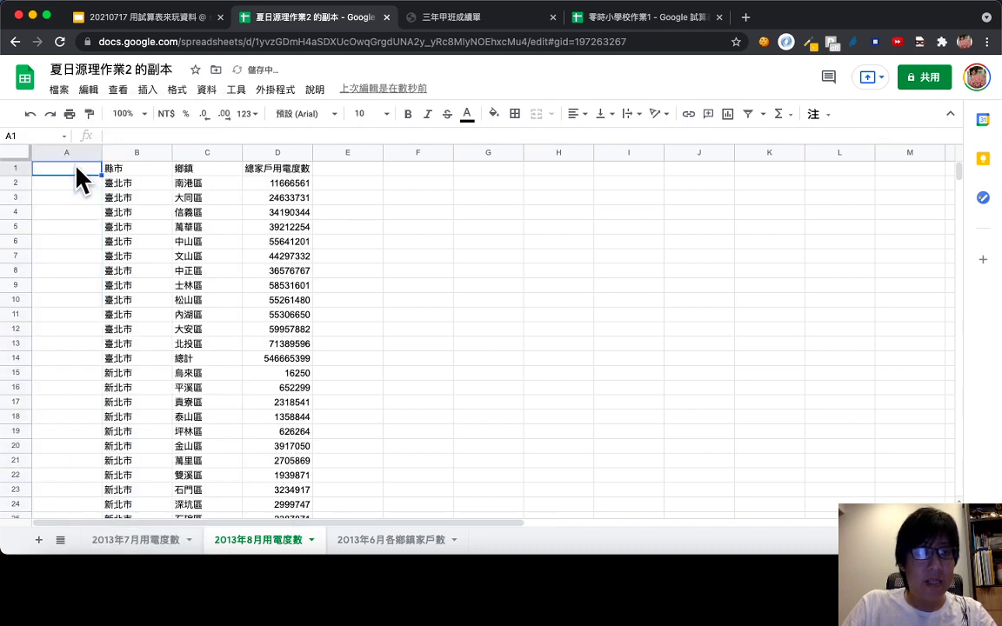
text(縣市鄉)
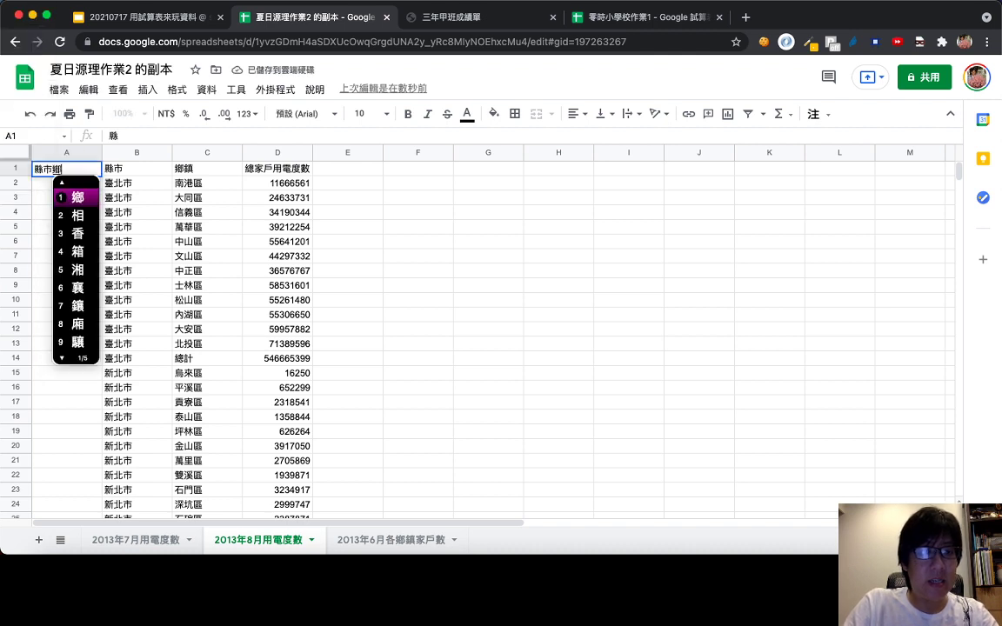
text(鎮)
key(Return)
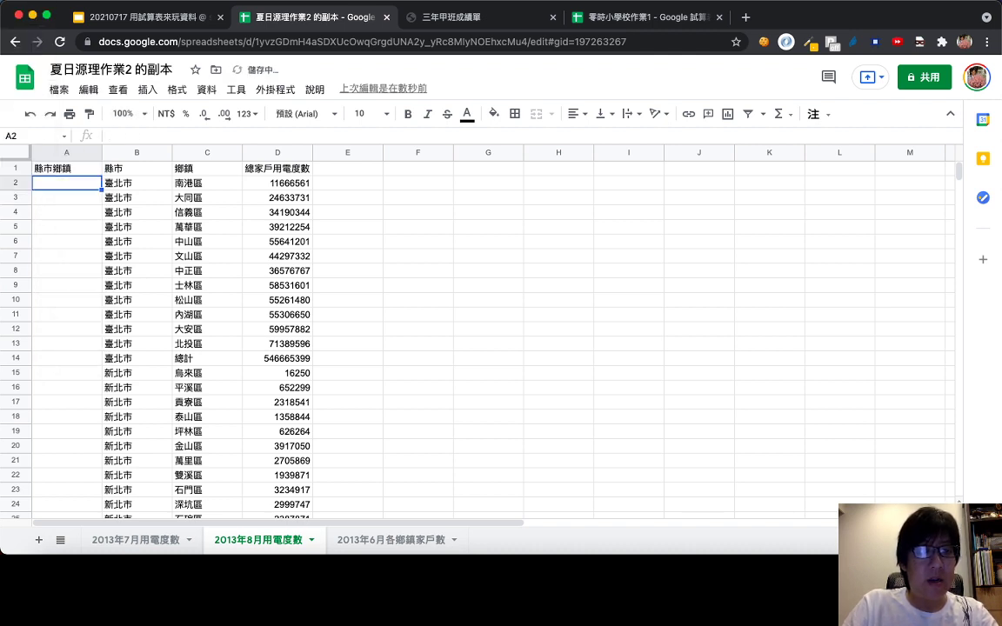
Enter =B2 & C2 in A2 and fill it down every row.
text(=)
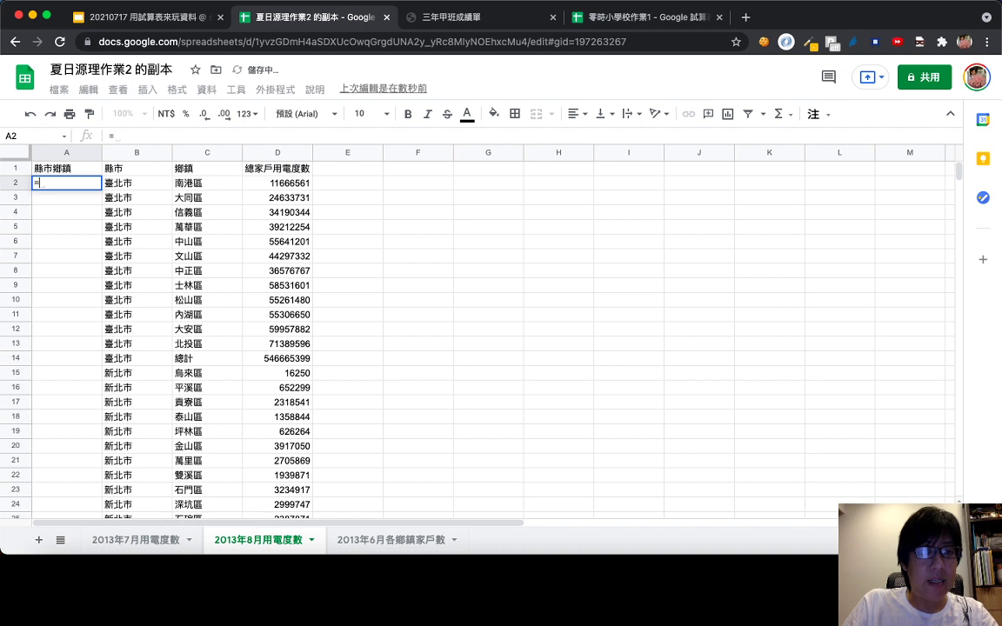
text(B2)
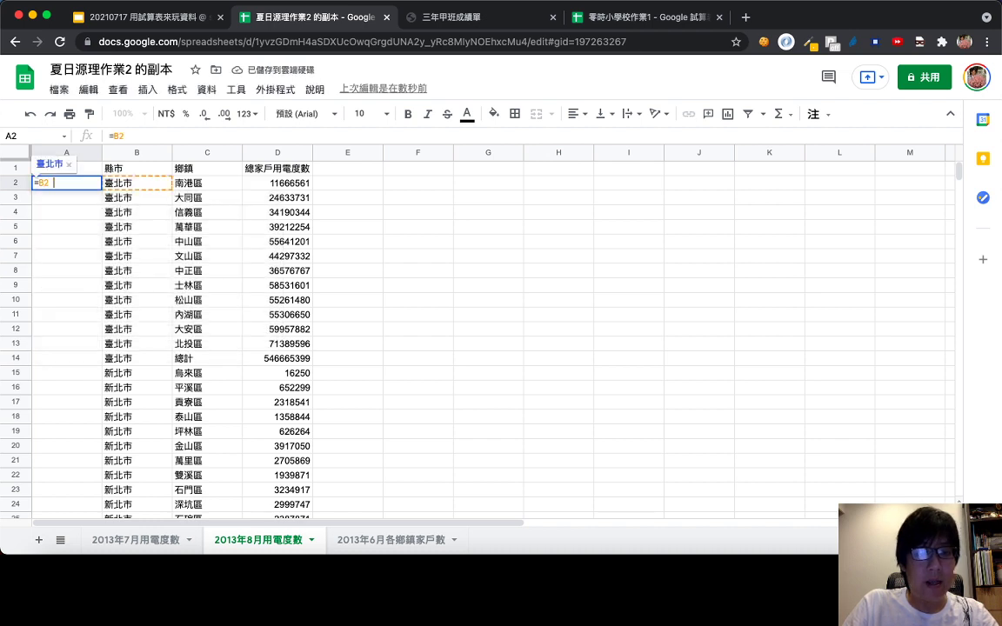
text( & C2)
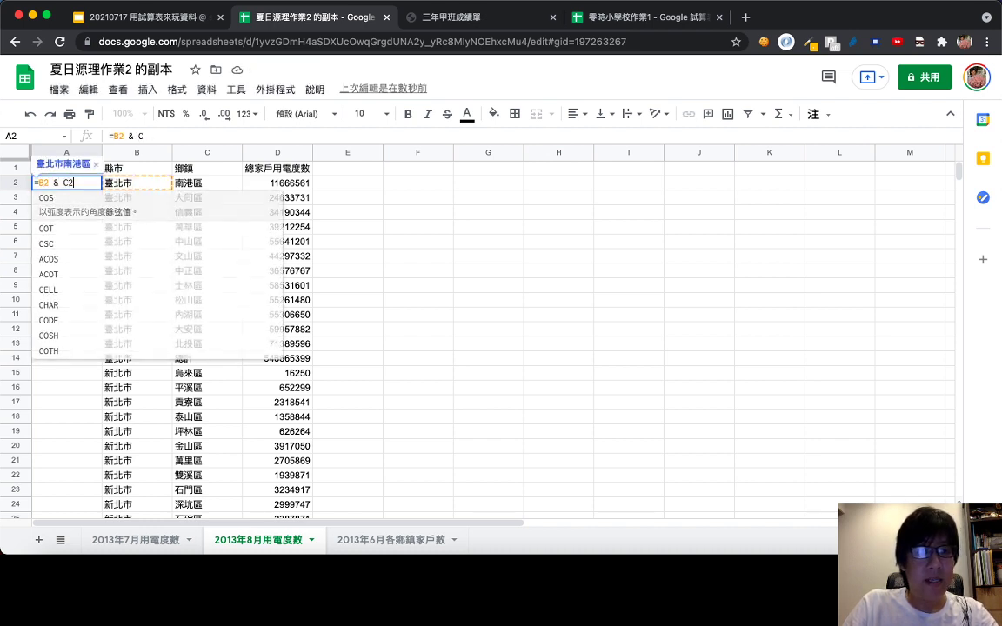
key(Return)
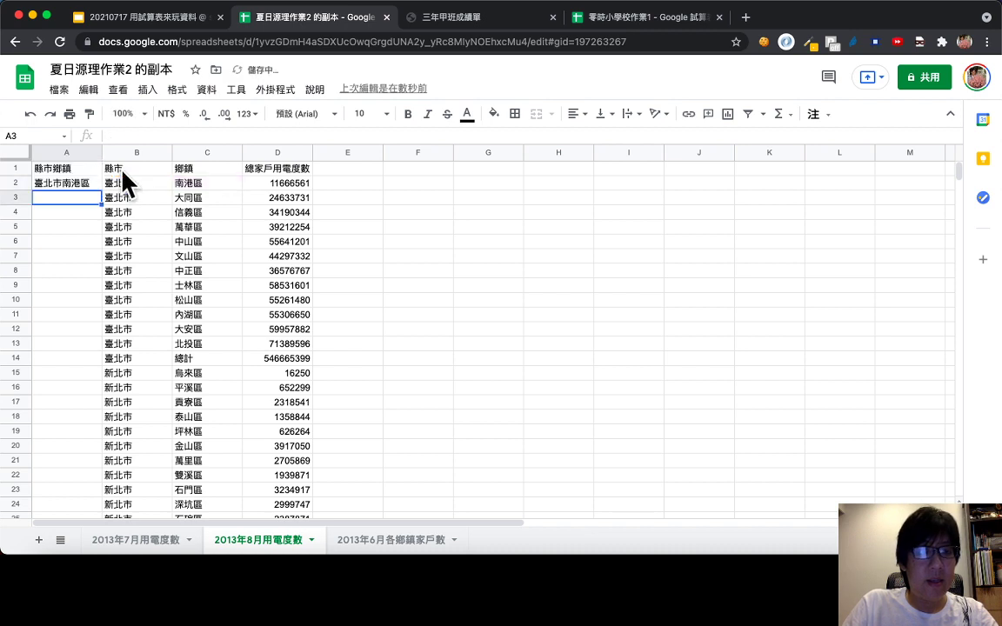
click(88, 184)
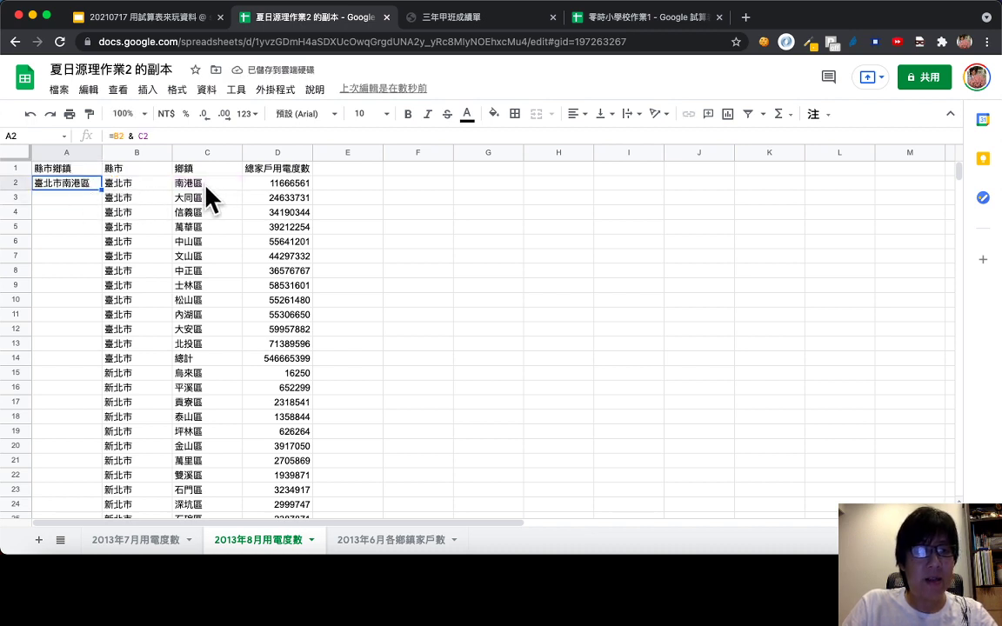
double_click(101, 190)
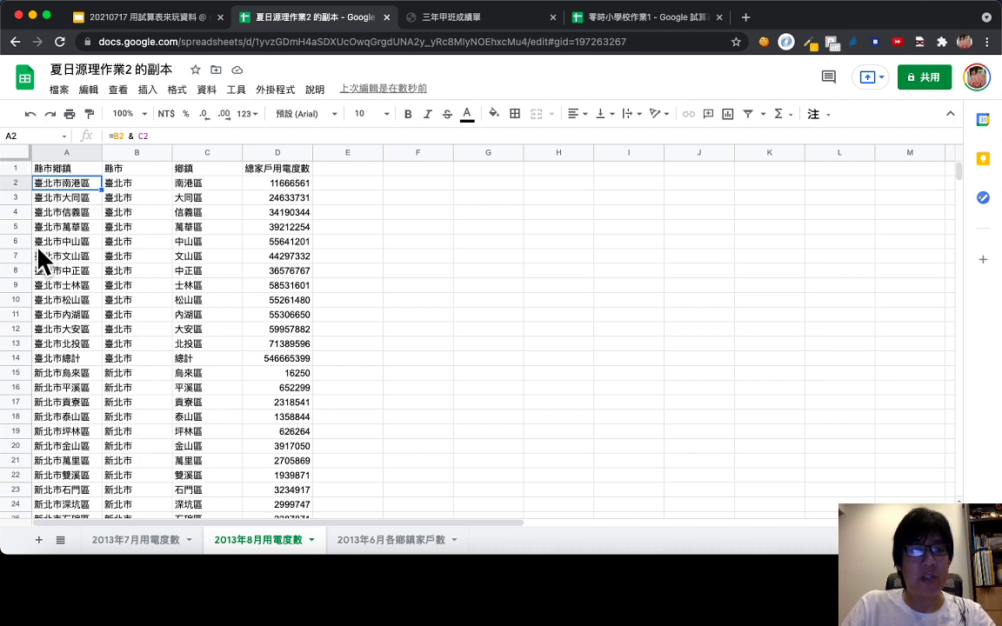
In E2 enter =VLOOKUP(A2 & B2, '2013年7月用電度數'!A:D, 4, FALSE), returning 123561955.
click(408, 541)
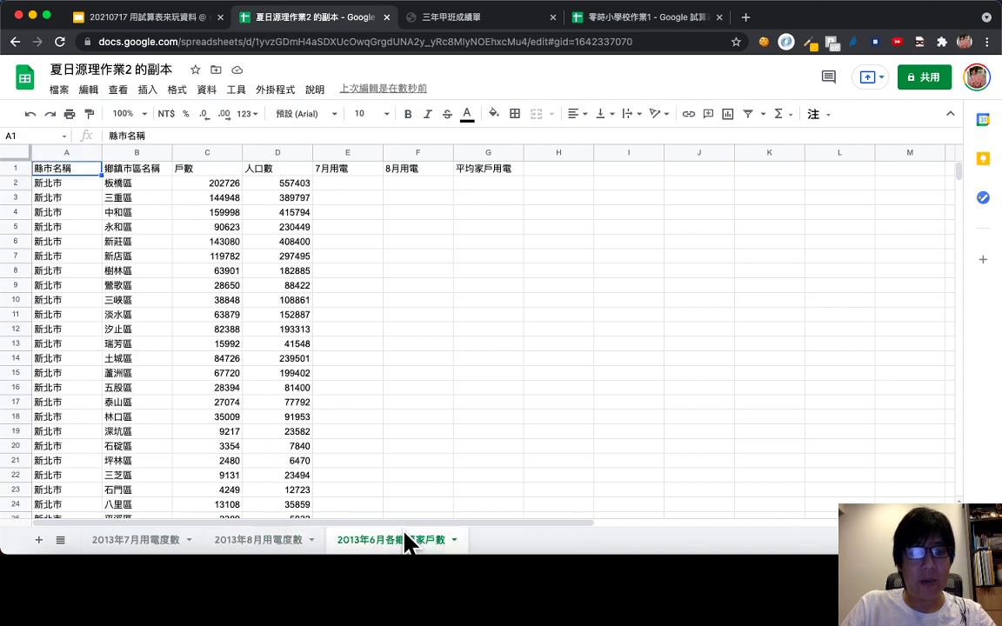
click(358, 183)
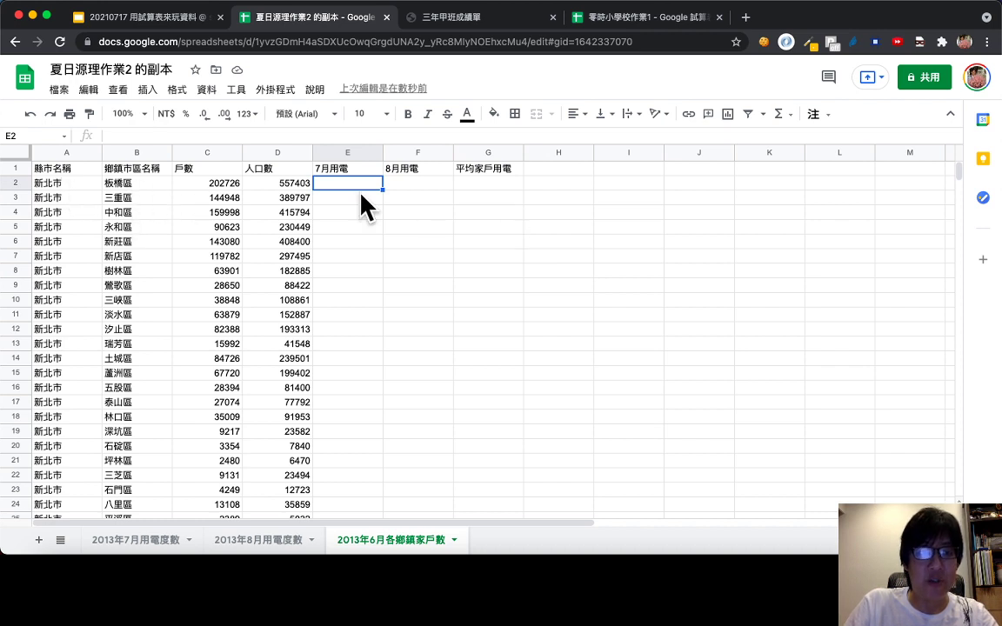
text(=)
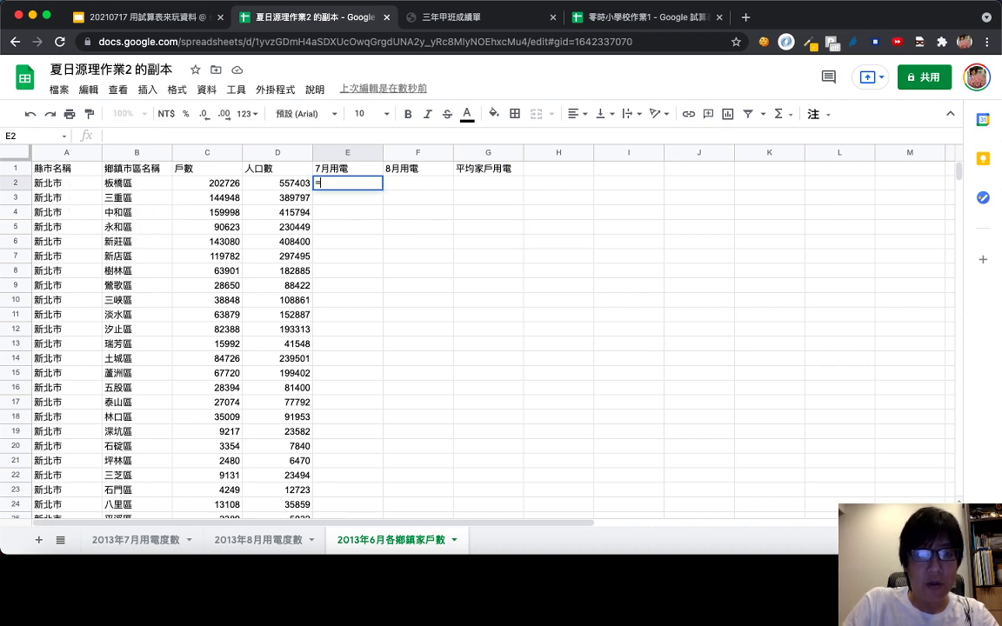
text(VLOOKUP()
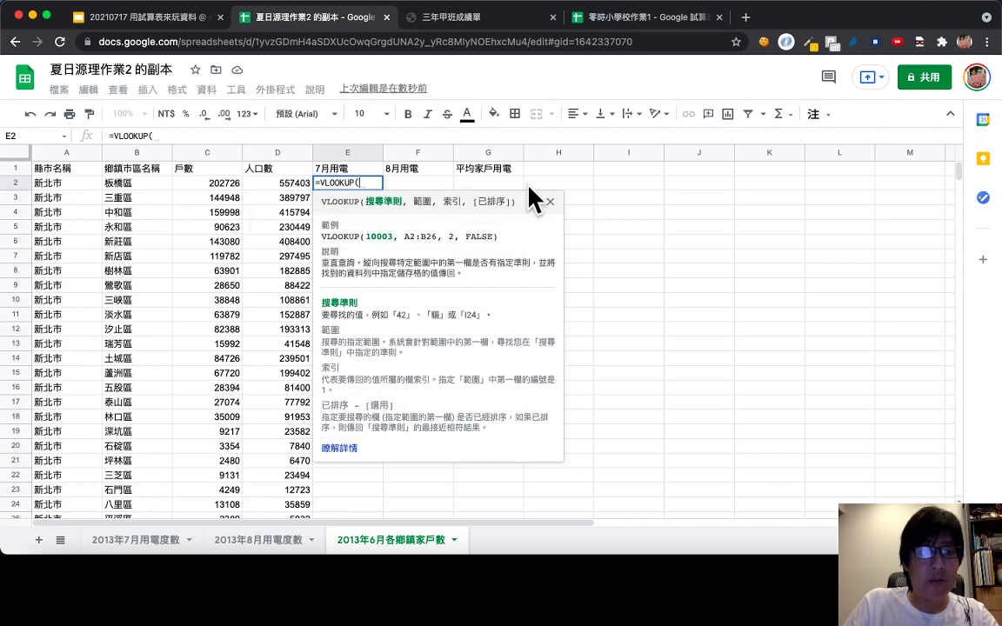
text(A2)
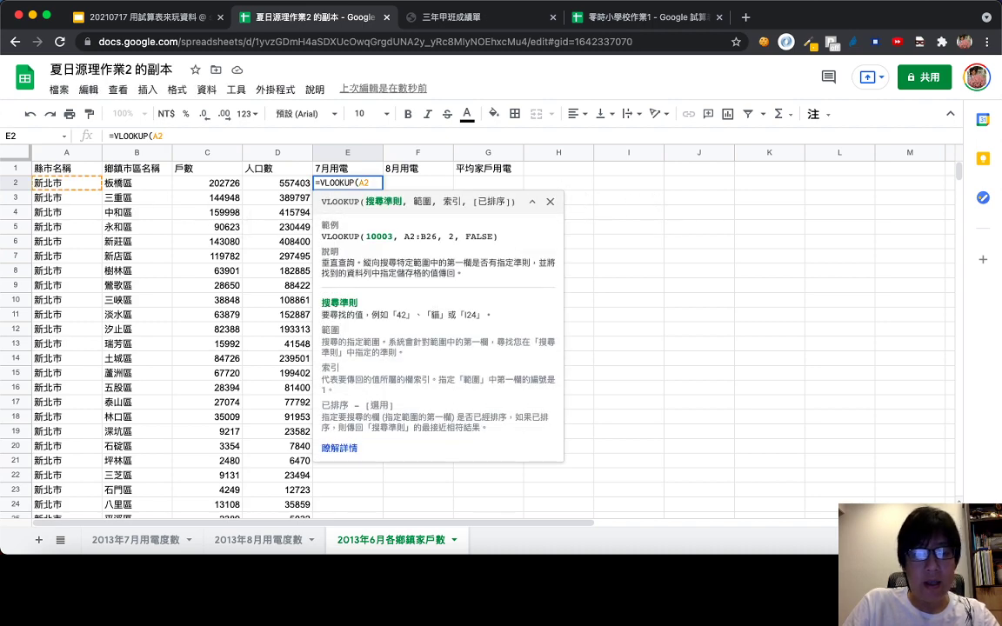
text( & B2)
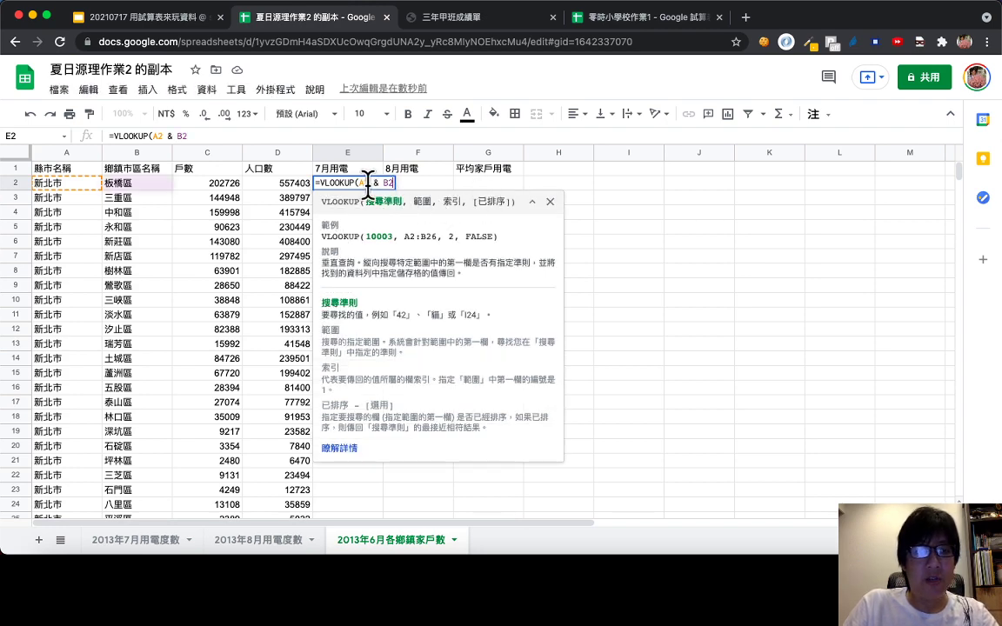
text(,)
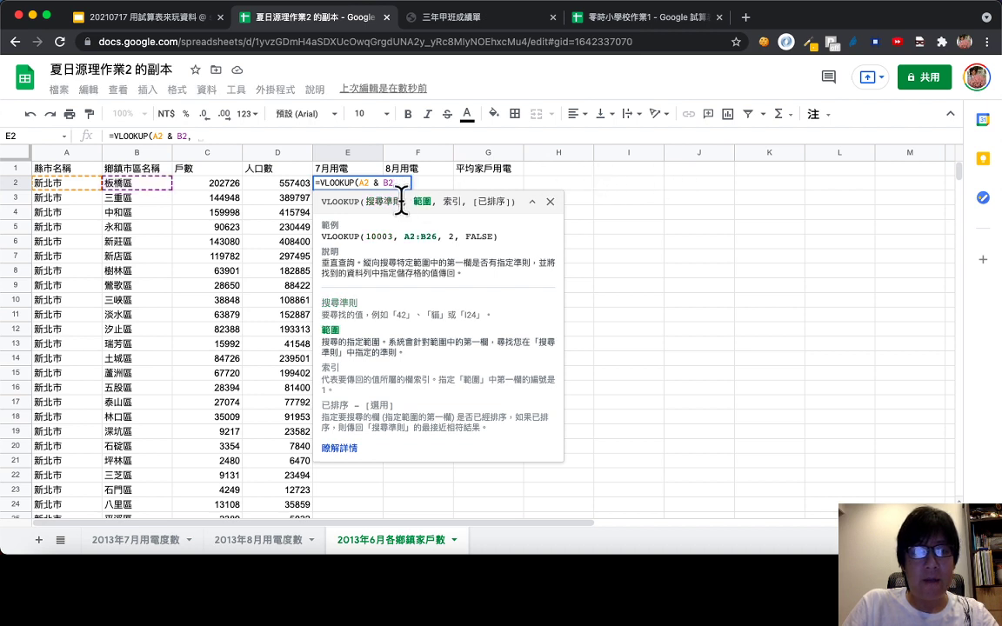
click(165, 540)
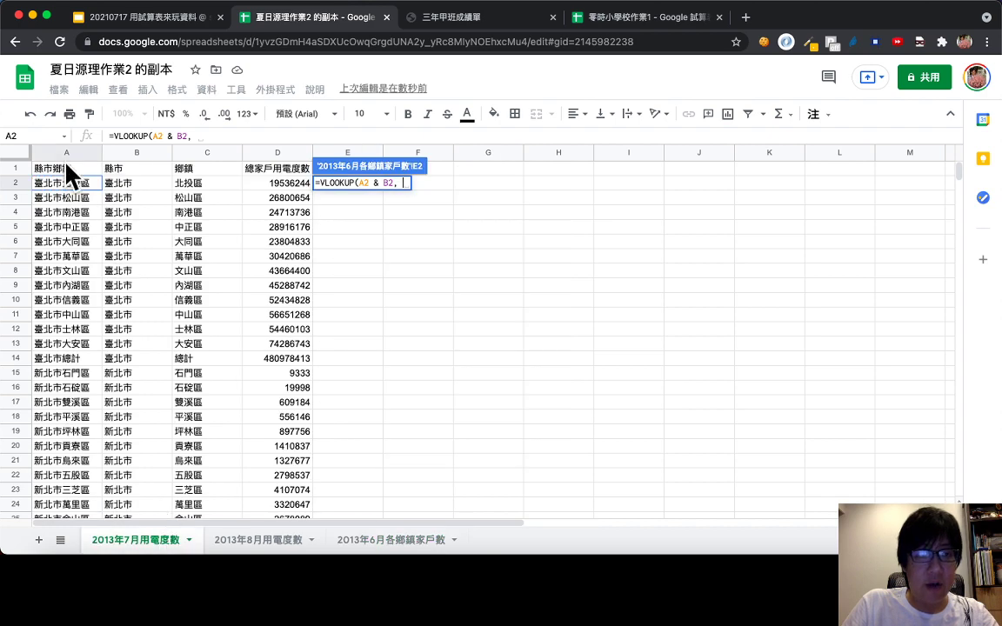
drag(62, 148, 271, 154)
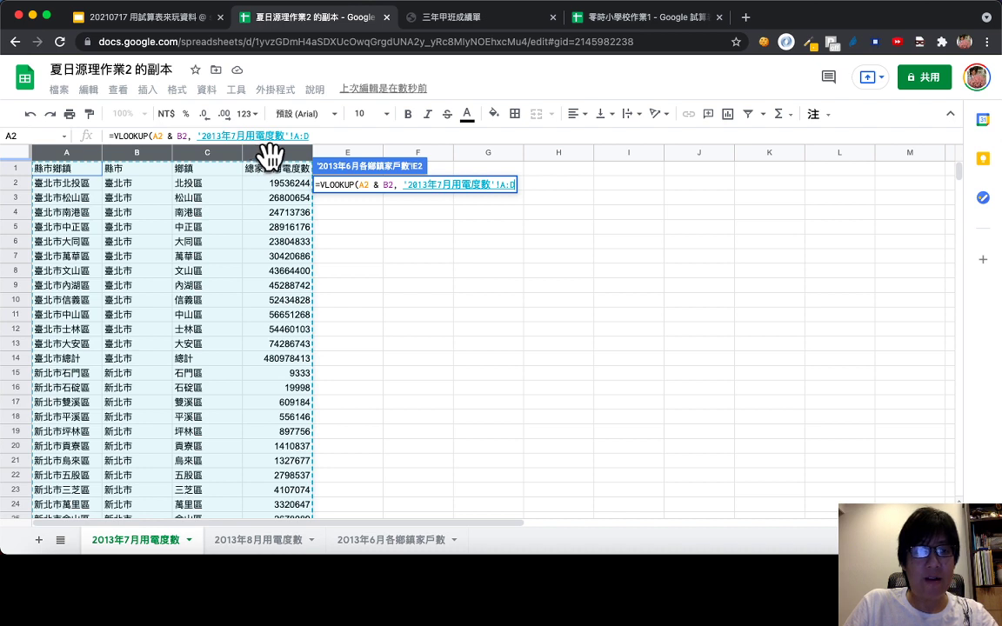
drag(271, 155, 265, 155)
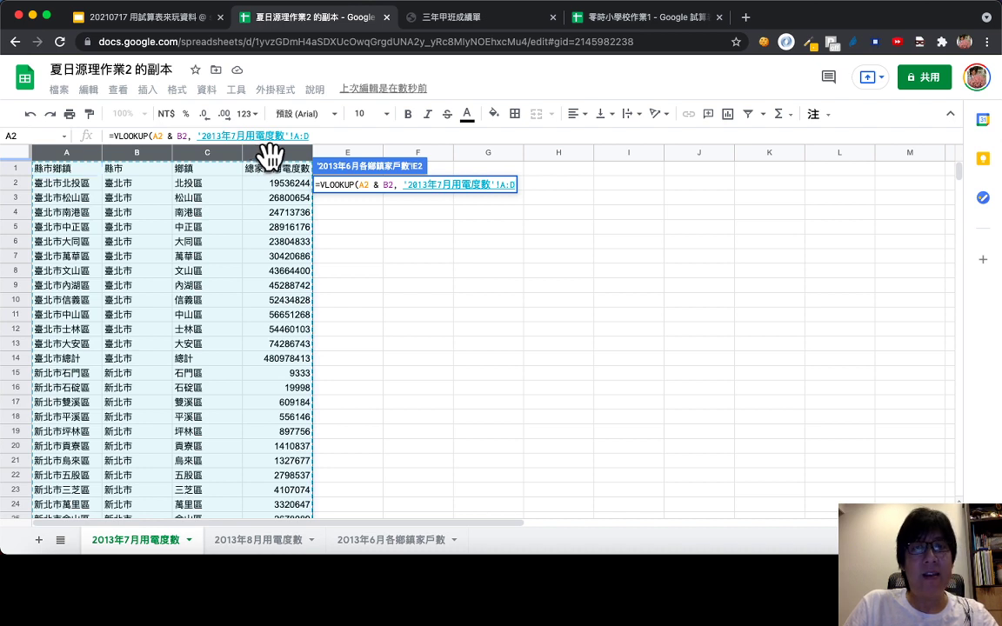
text(,)
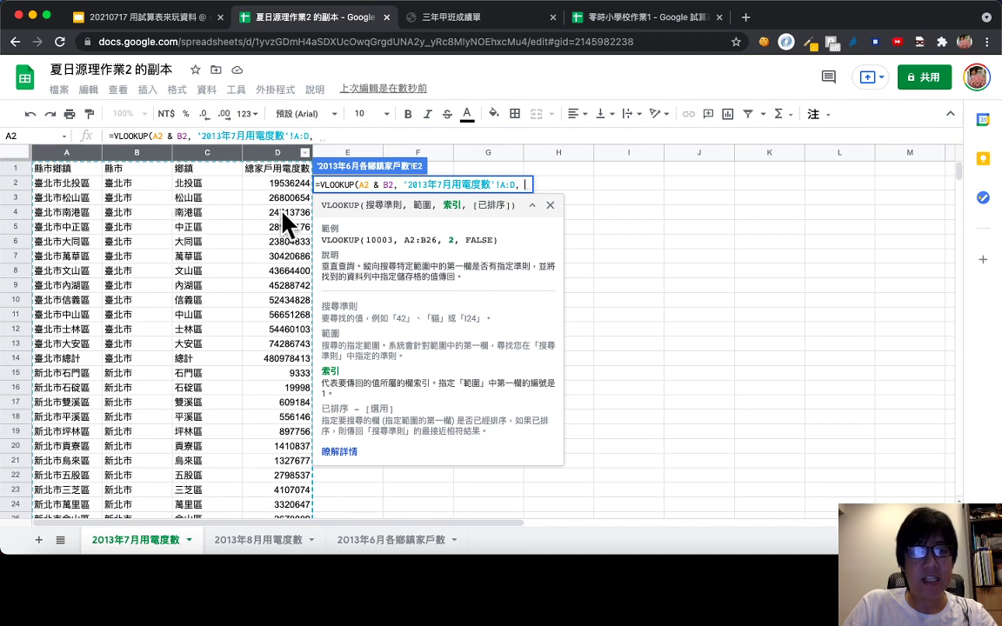
text(4, )
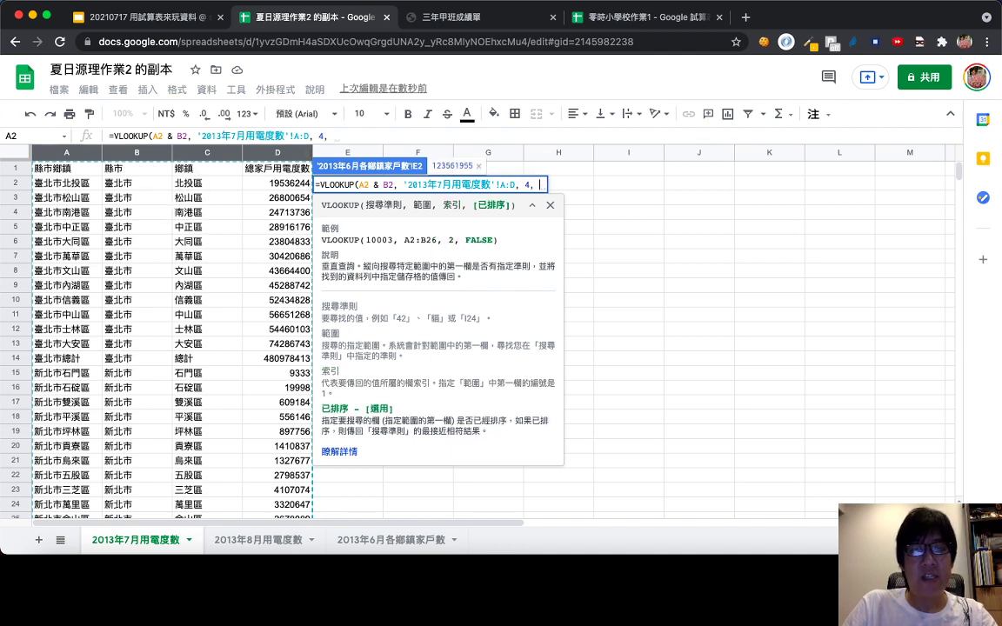
text(FALSE))
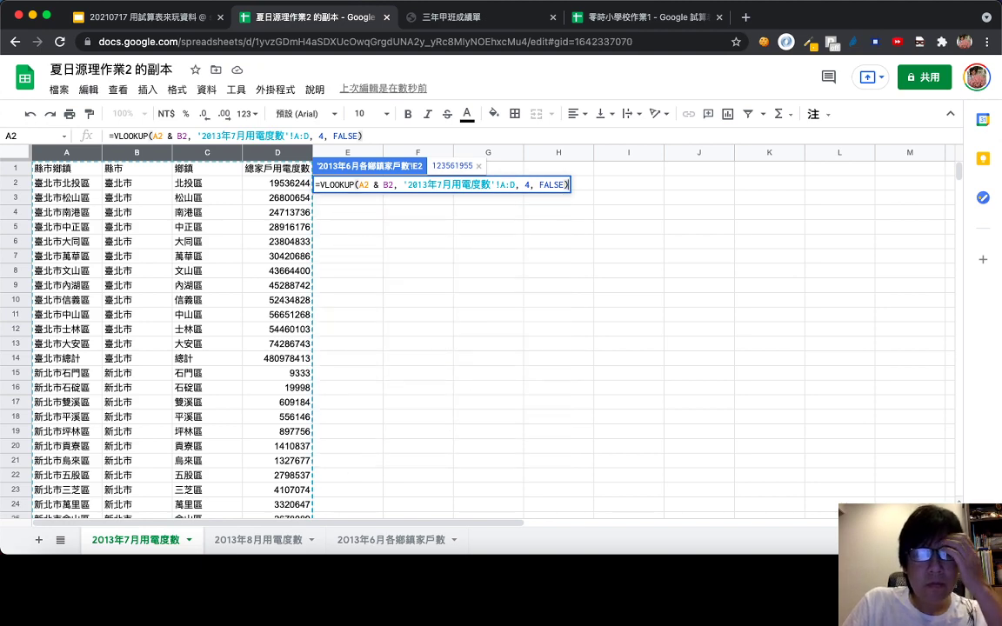
key(Return)
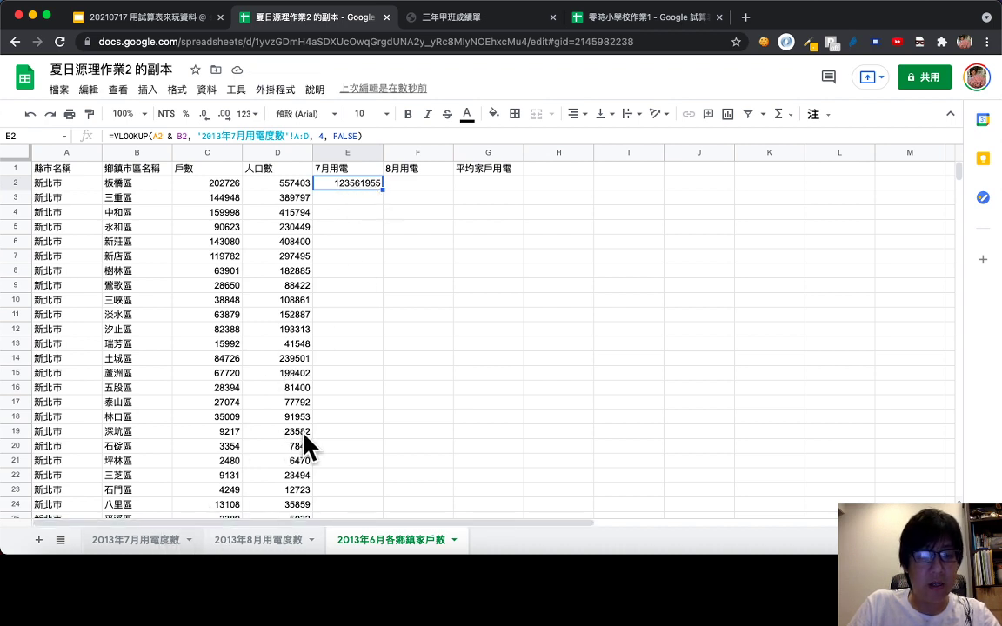
Compare the 7月用電 lookups, such as 五股區's 2798537 in E16, against the July sheet.
scroll(331, 440, down, 3)
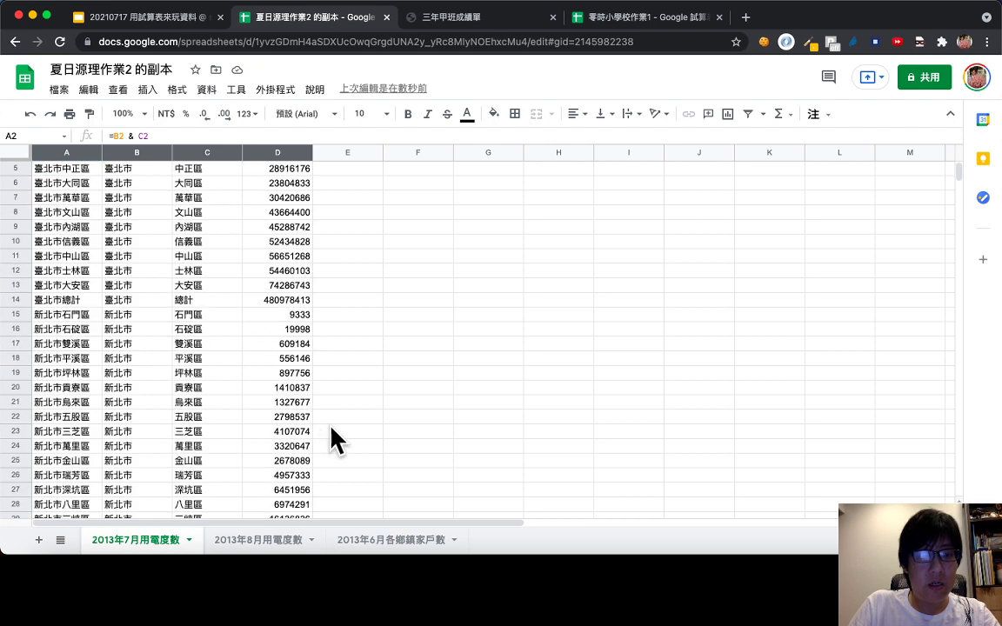
scroll(335, 439, down, 5)
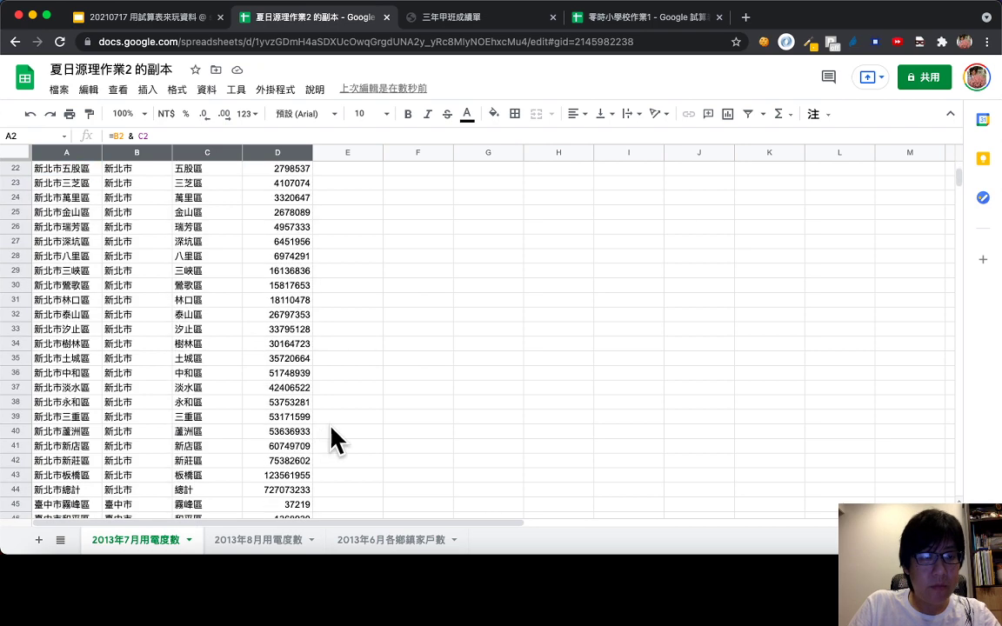
scroll(334, 435, down, 2)
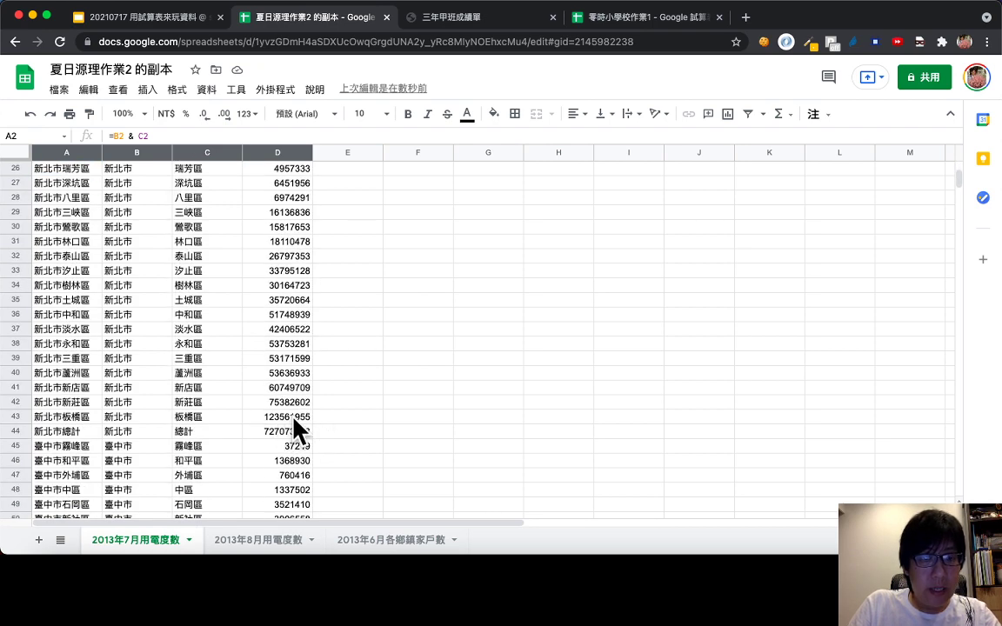
click(402, 537)
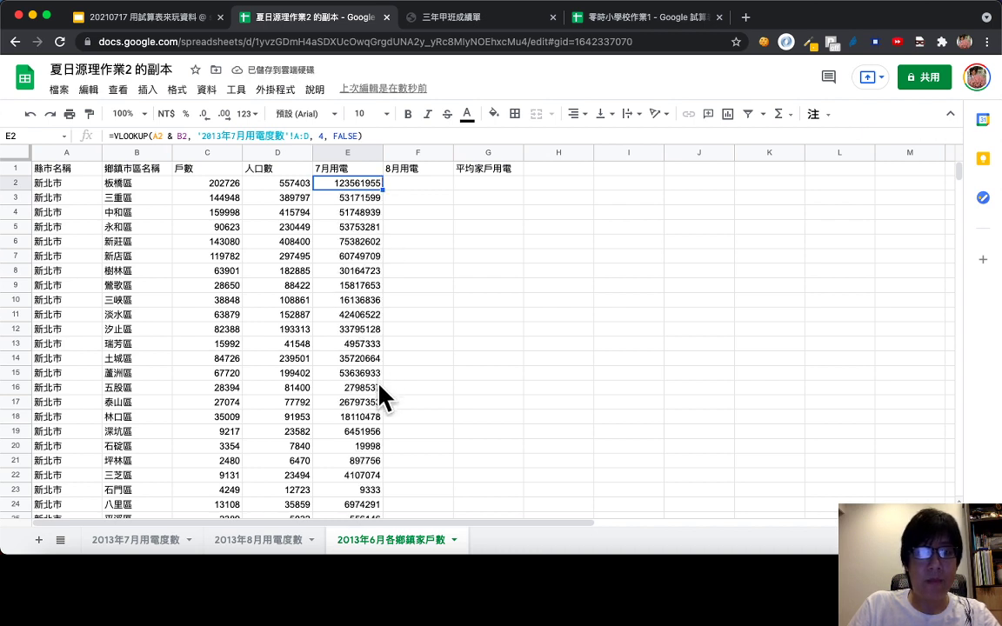
click(362, 388)
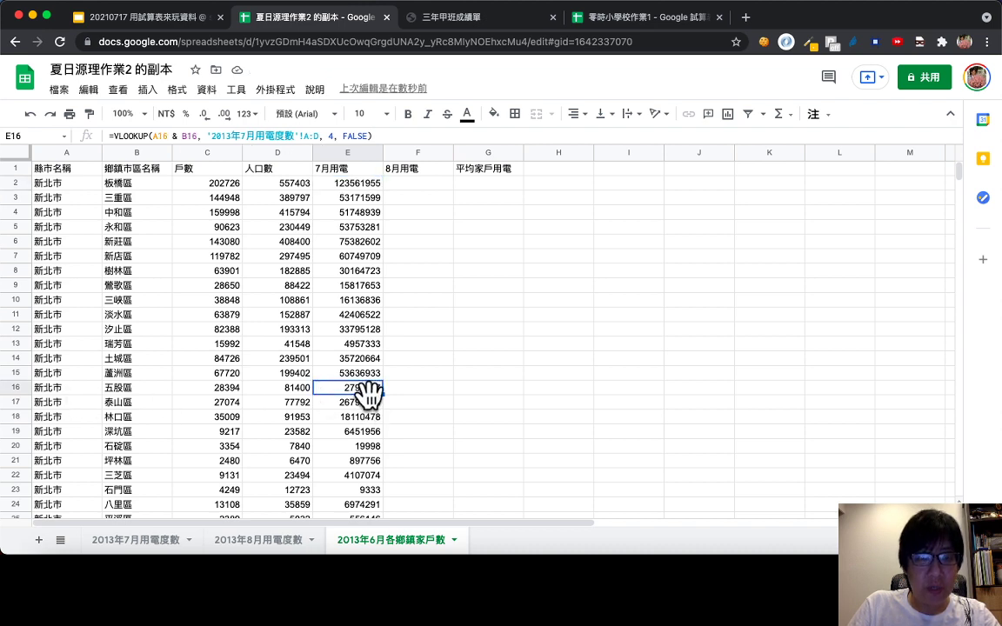
click(160, 528)
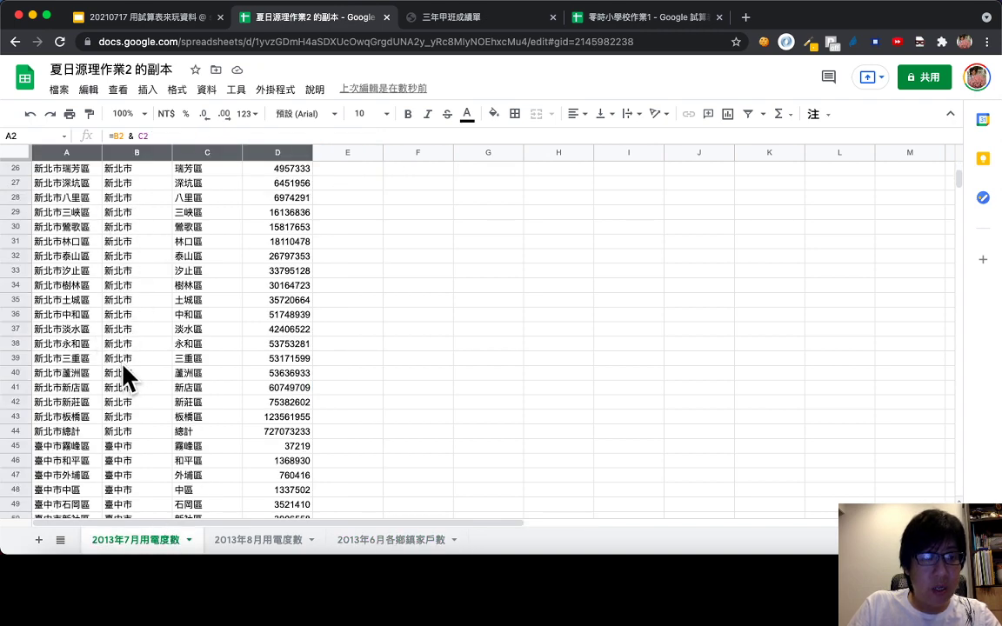
scroll(124, 369, up, 5)
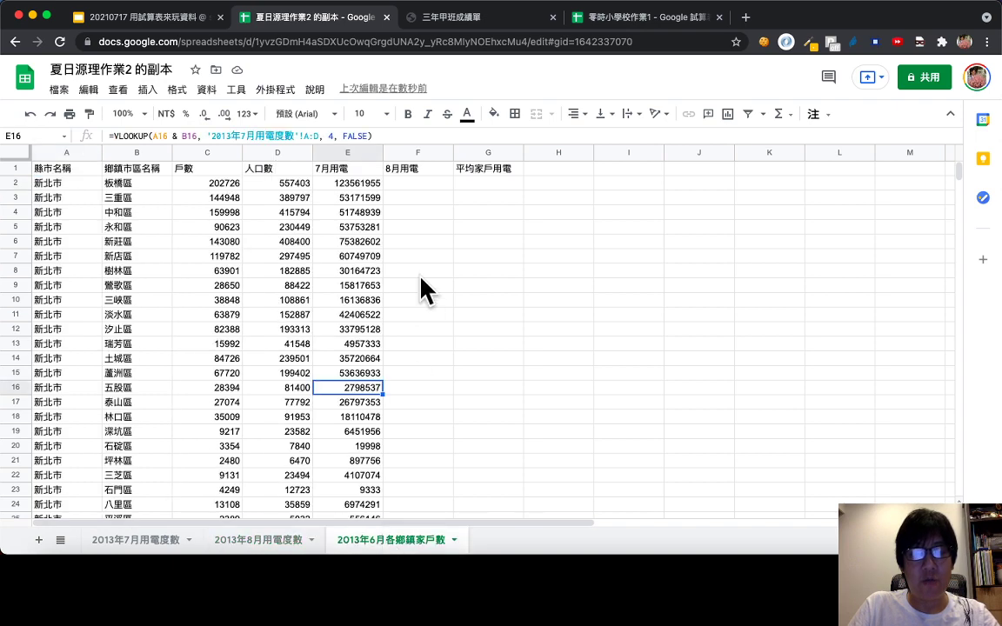
Enter =VLOOKUP(A2 & B2, '2013年8月用電度數'!A:D, 4, FALSE) in F2 and fill it down.
click(420, 185)
text(=)
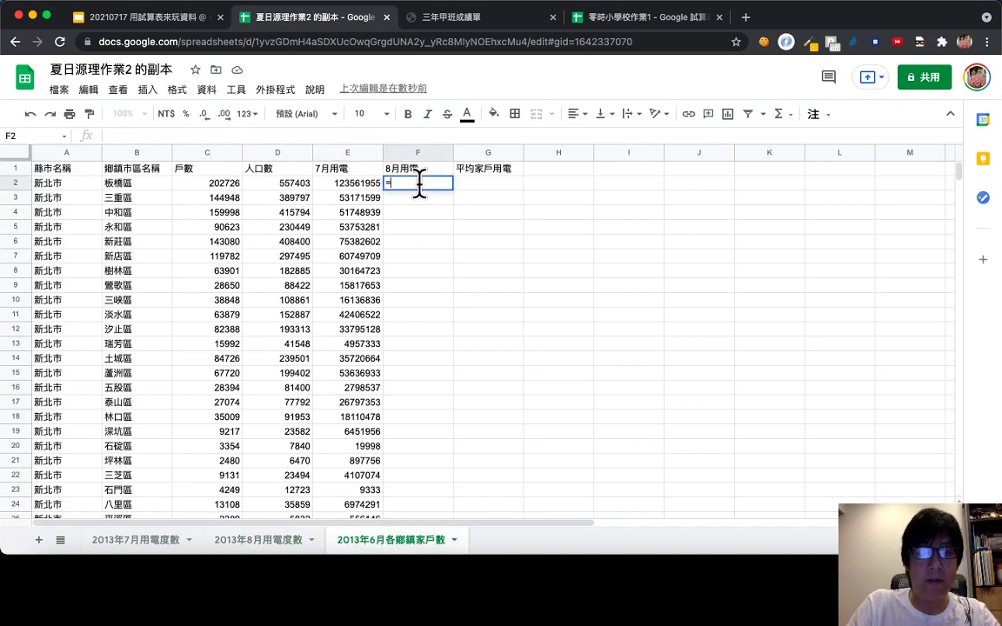
text(VLOOKUP()
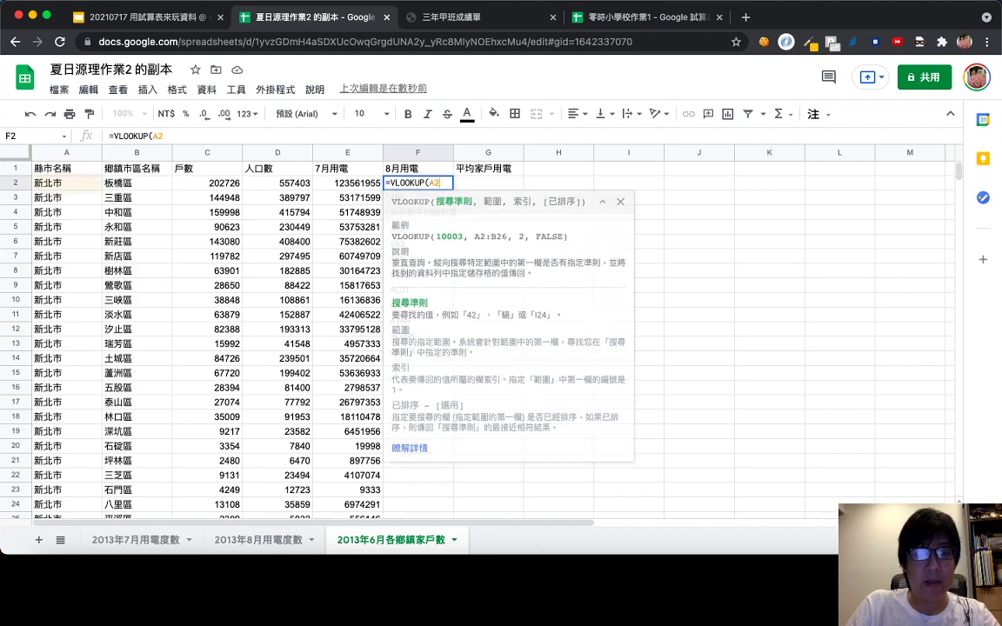
text(A2 & B2)
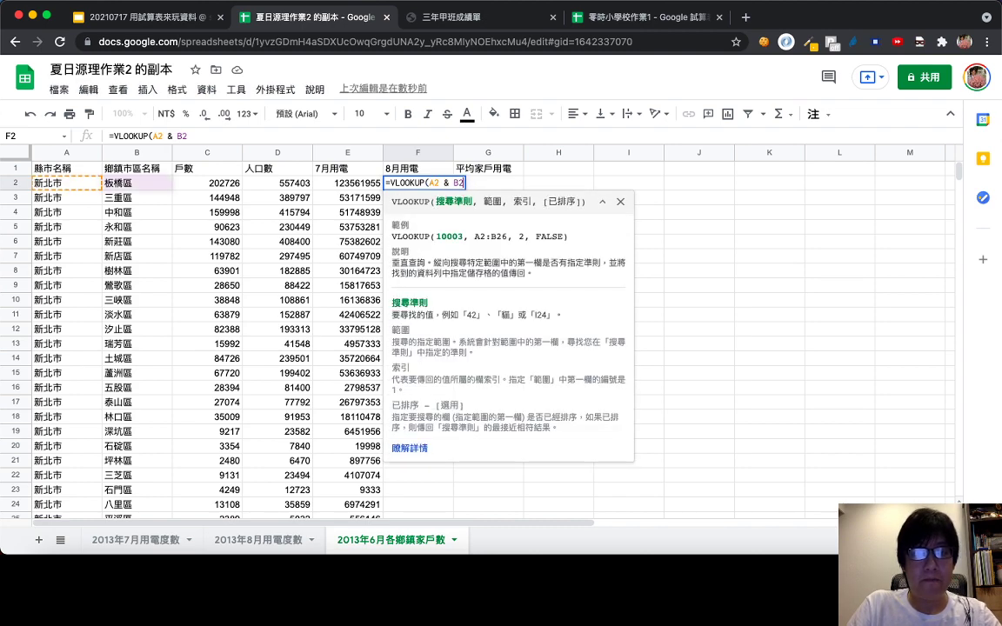
text(,)
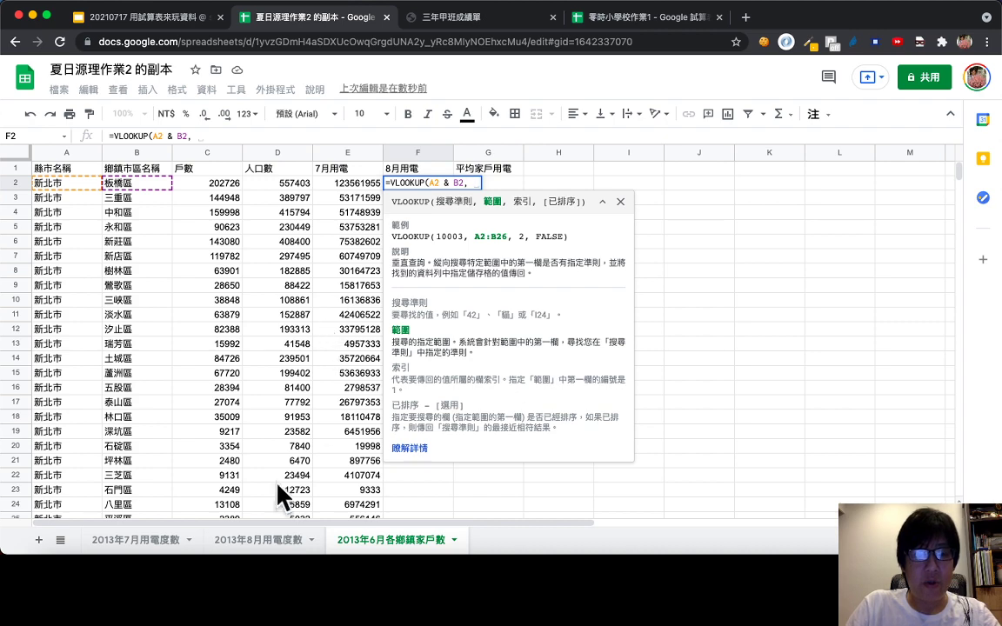
click(259, 543)
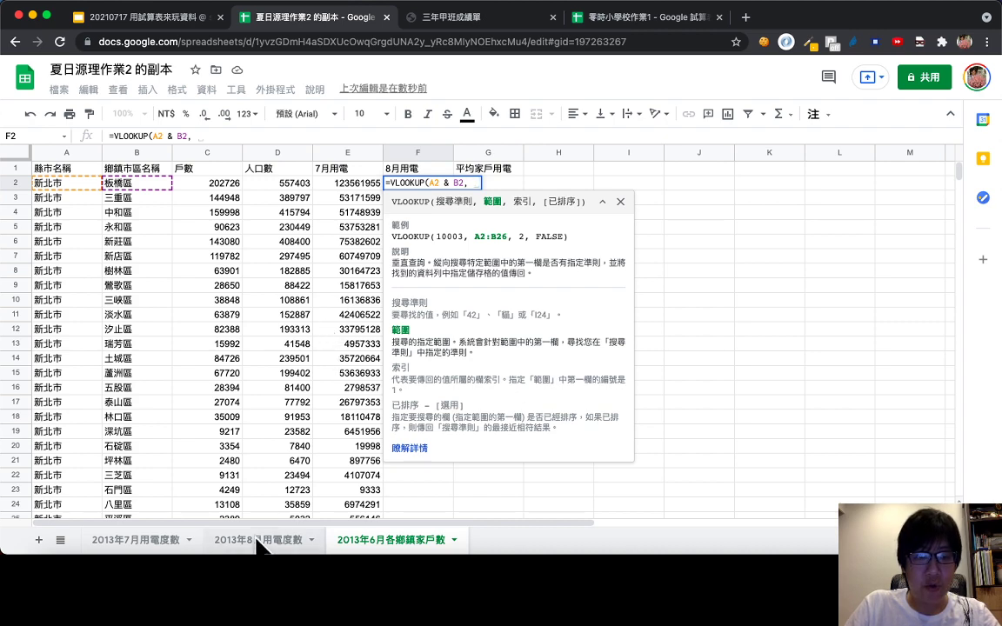
click(73, 152)
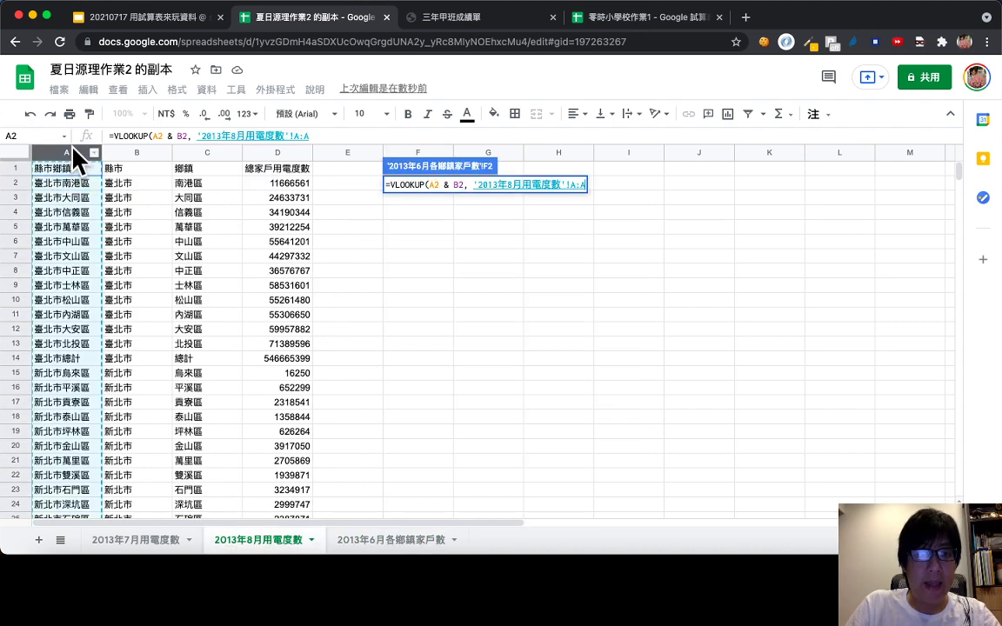
drag(73, 149, 268, 155)
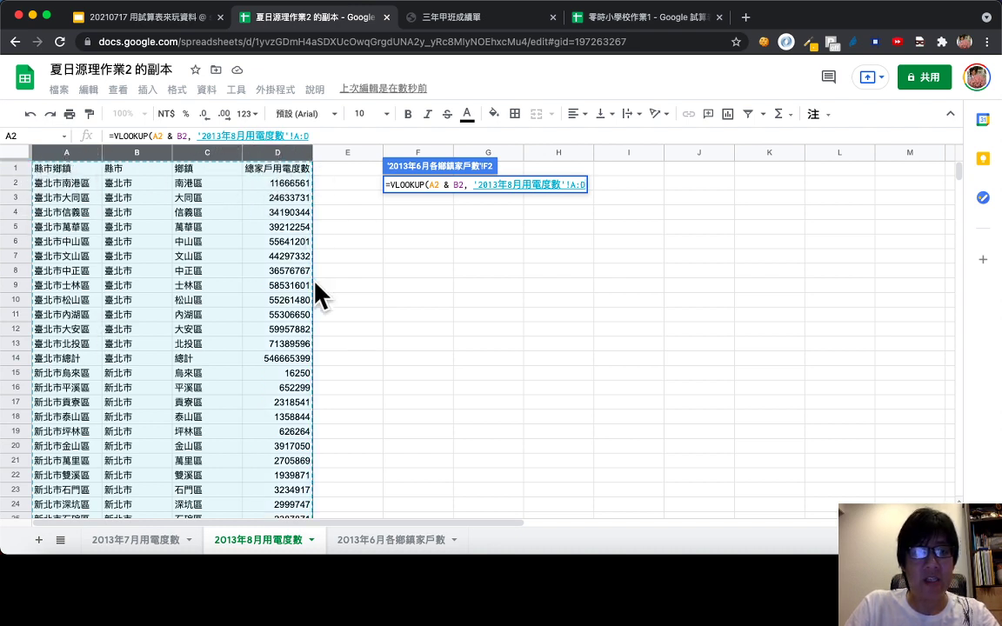
text(, )
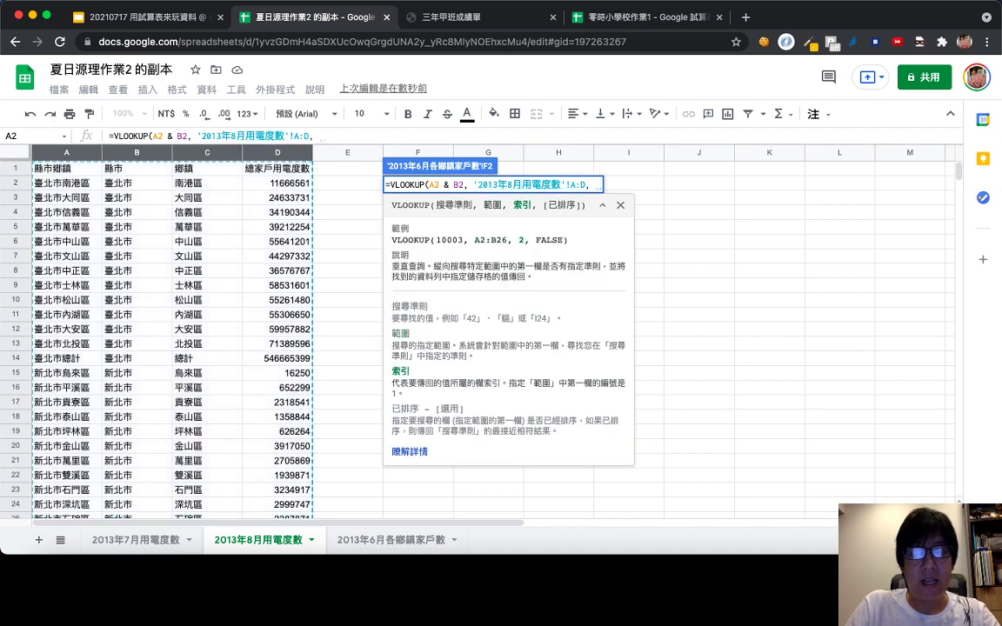
text(4)
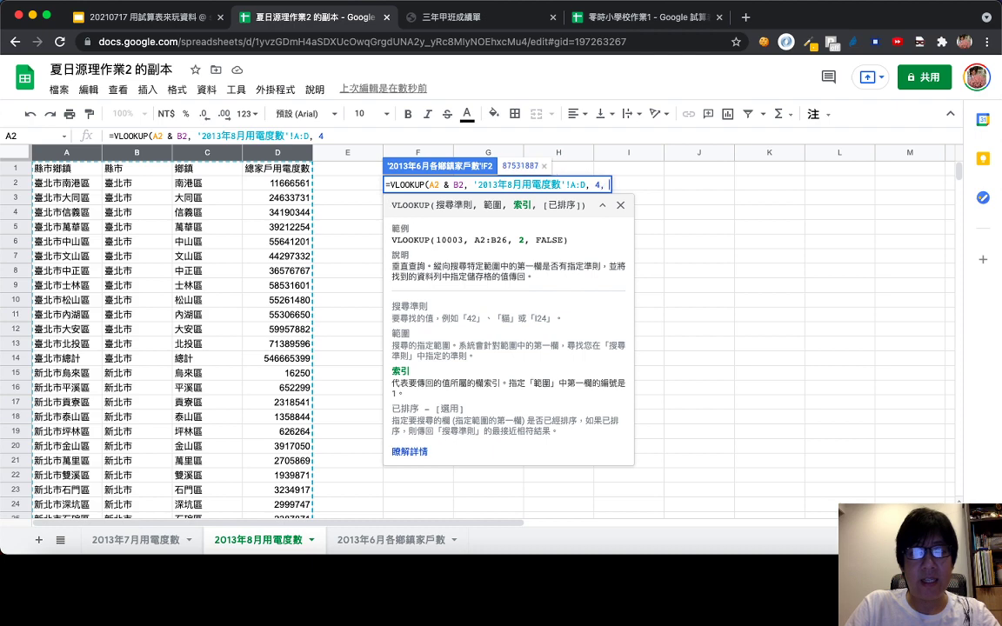
text(, FALSE))
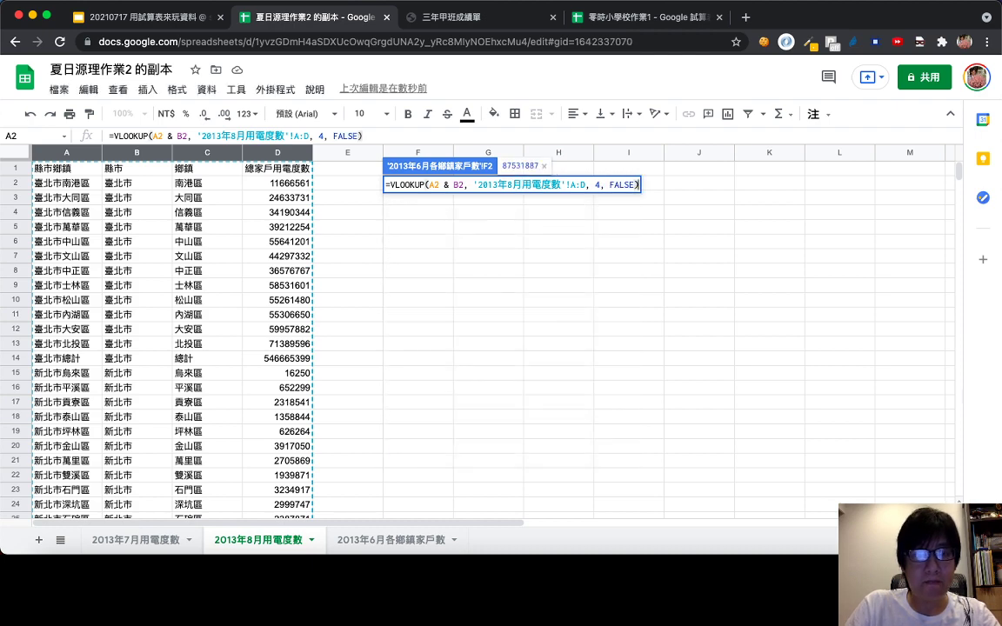
key(Return)
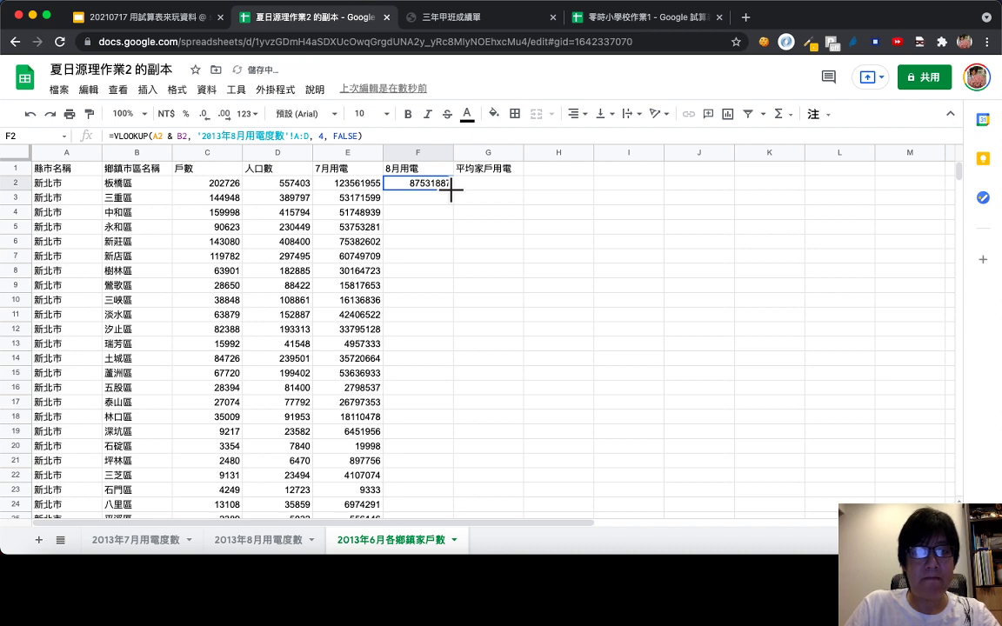
double_click(452, 190)
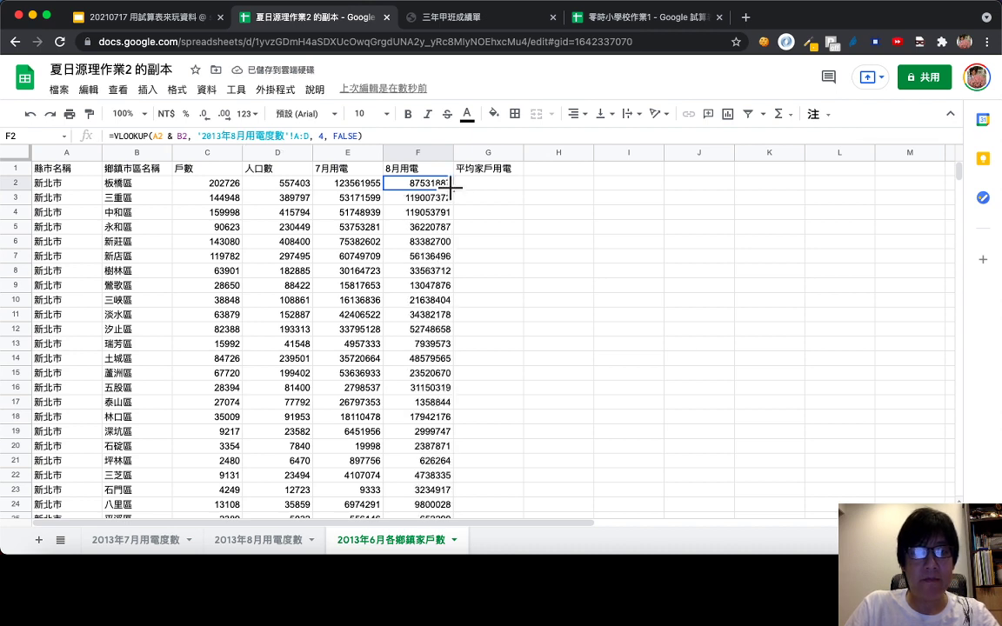
click(461, 184)
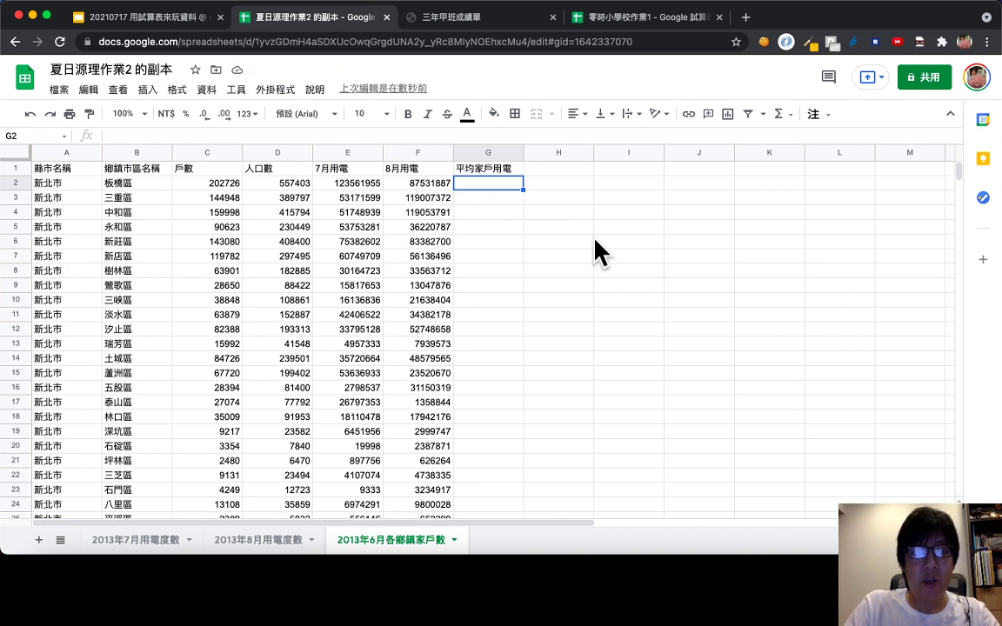
Enter =(E2 + F2) / C2 in G2, giving 1041.27661 for 板橋區.
text(=)
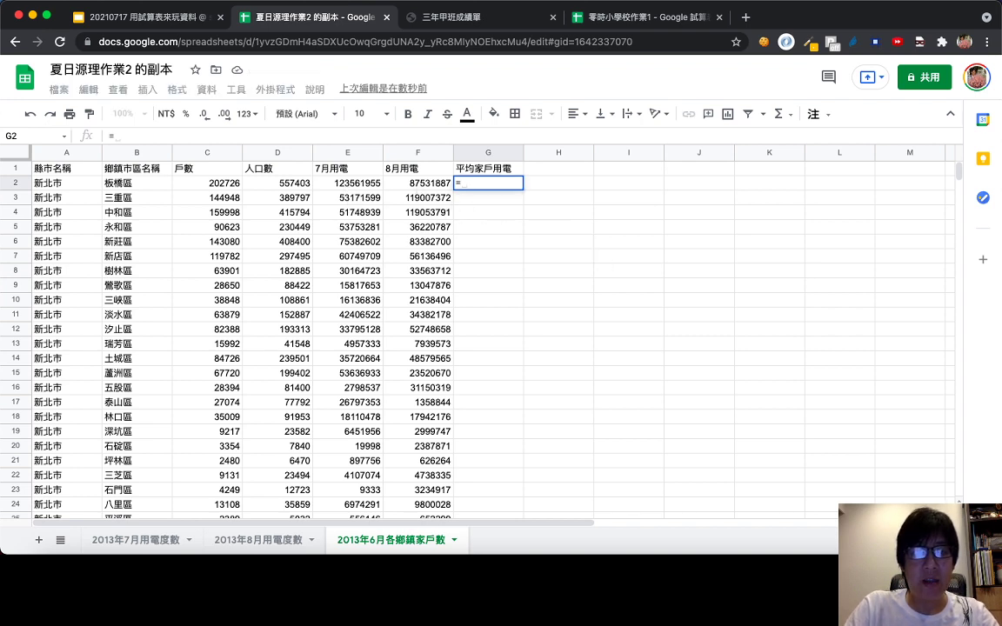
text((E2 )
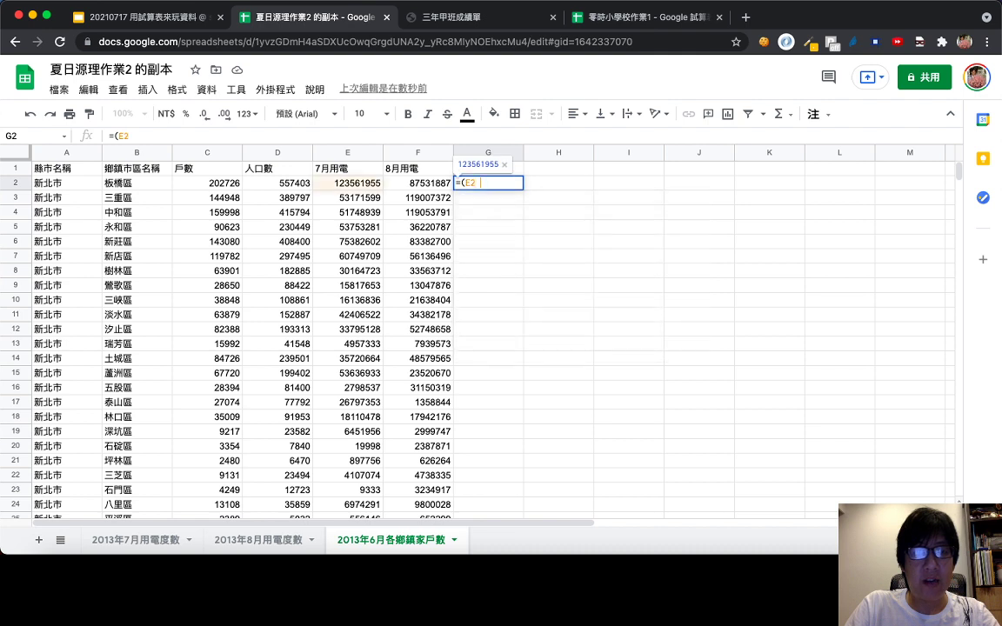
text(+ F2))
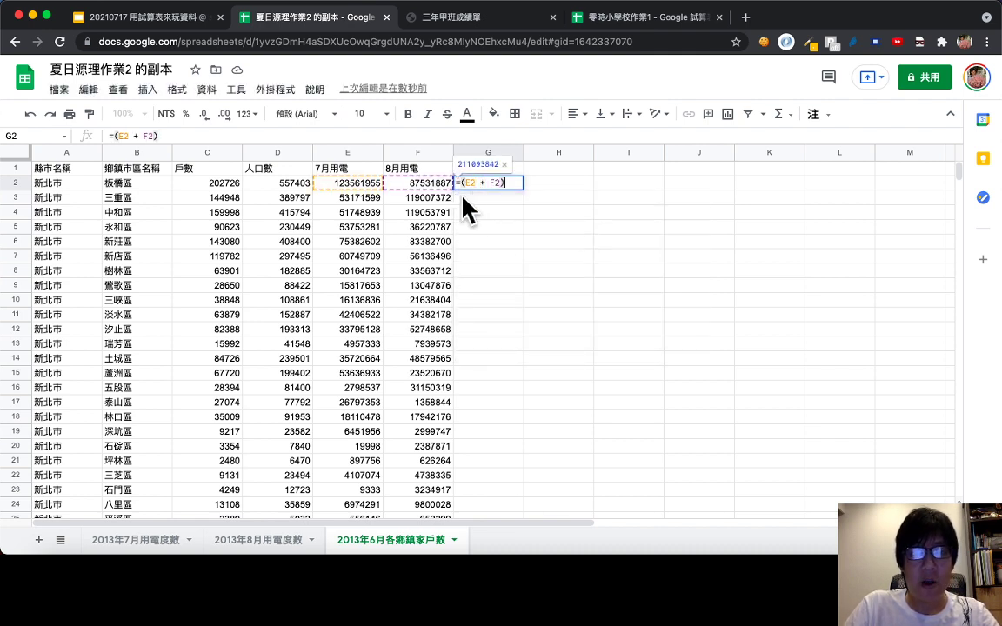
text( / )
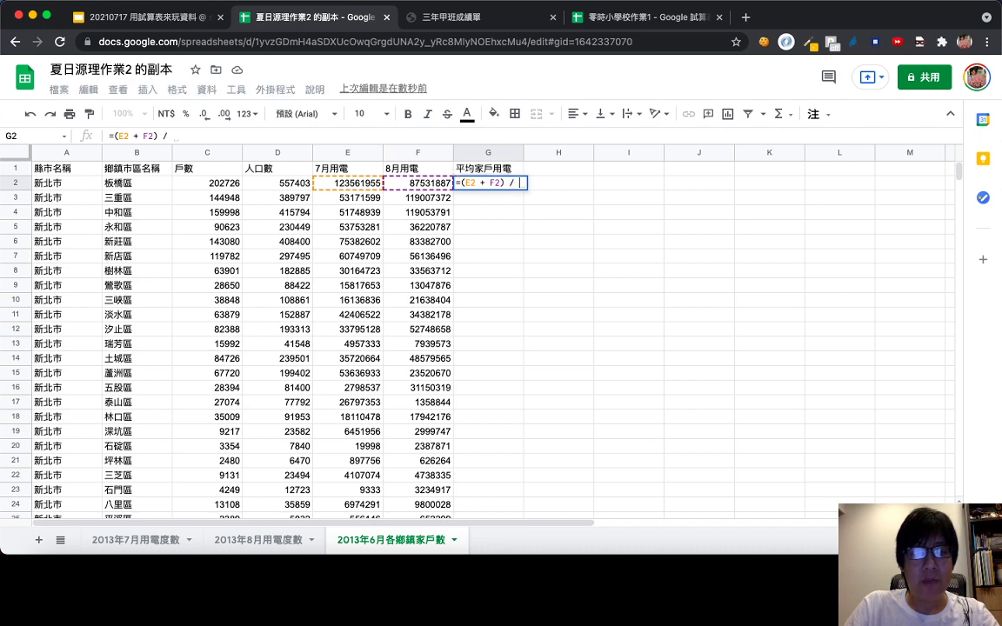
text(C2)
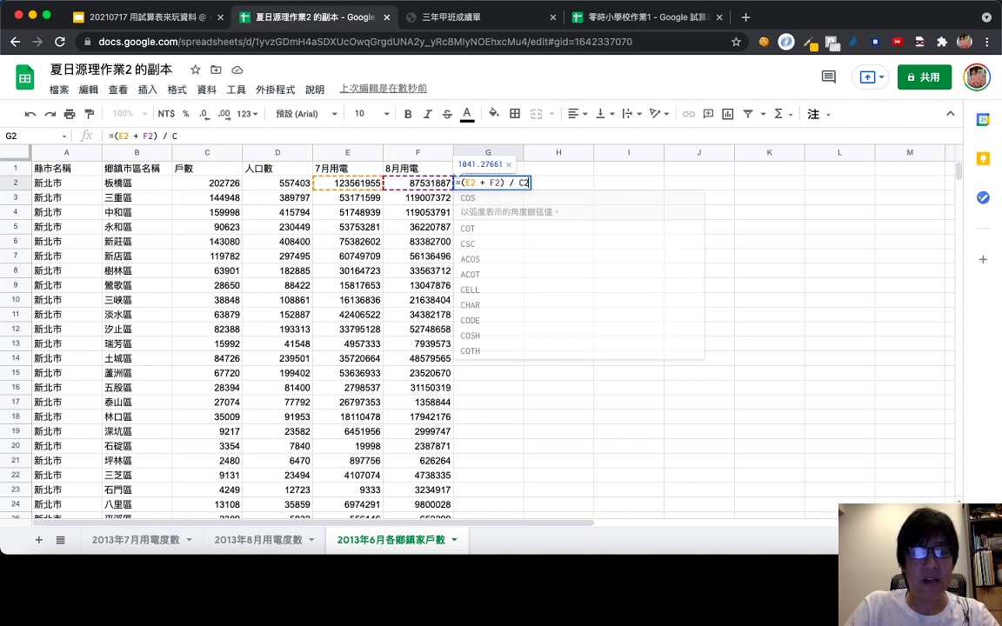
key(Return)
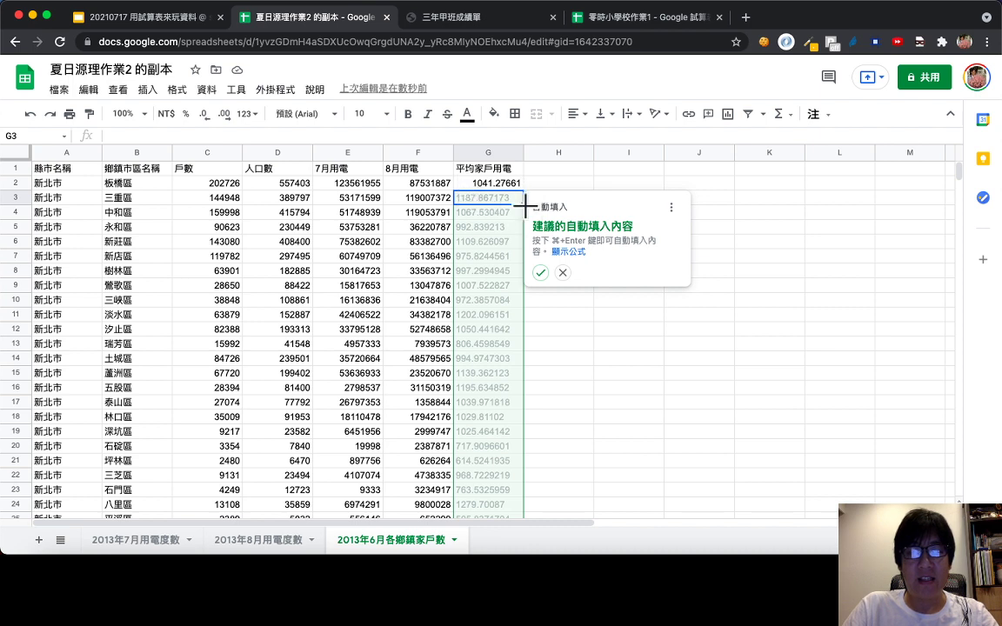
click(540, 274)
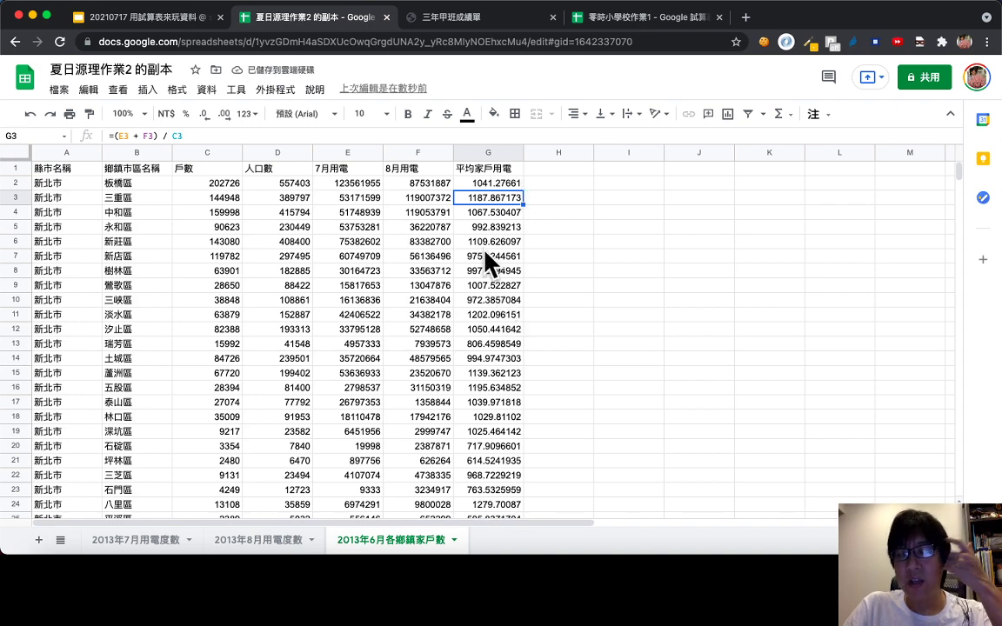
scroll(496, 261, down, 5)
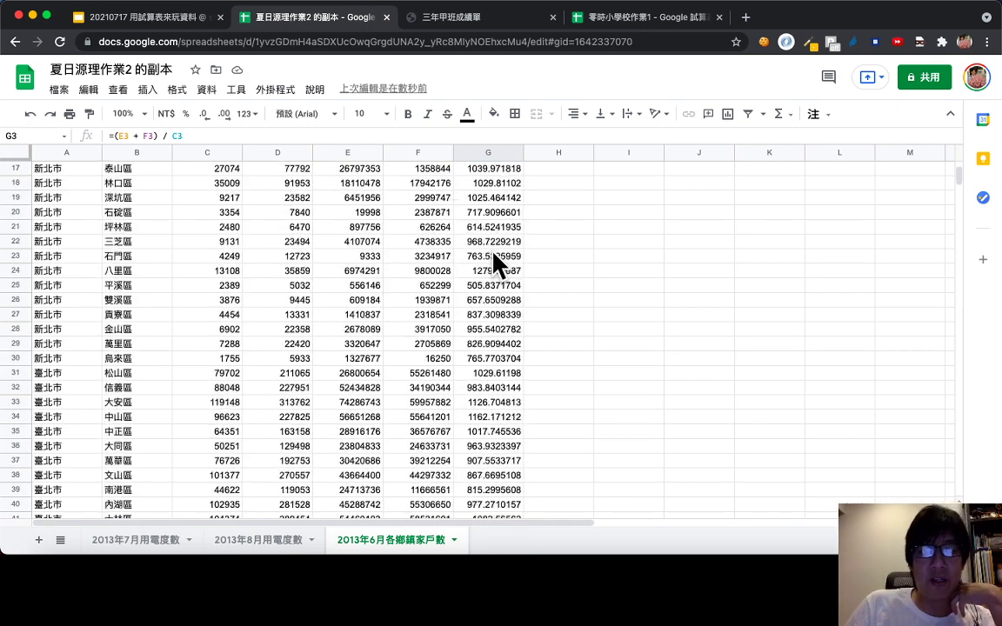
scroll(492, 261, down, 2)
scroll(481, 259, up, 10)
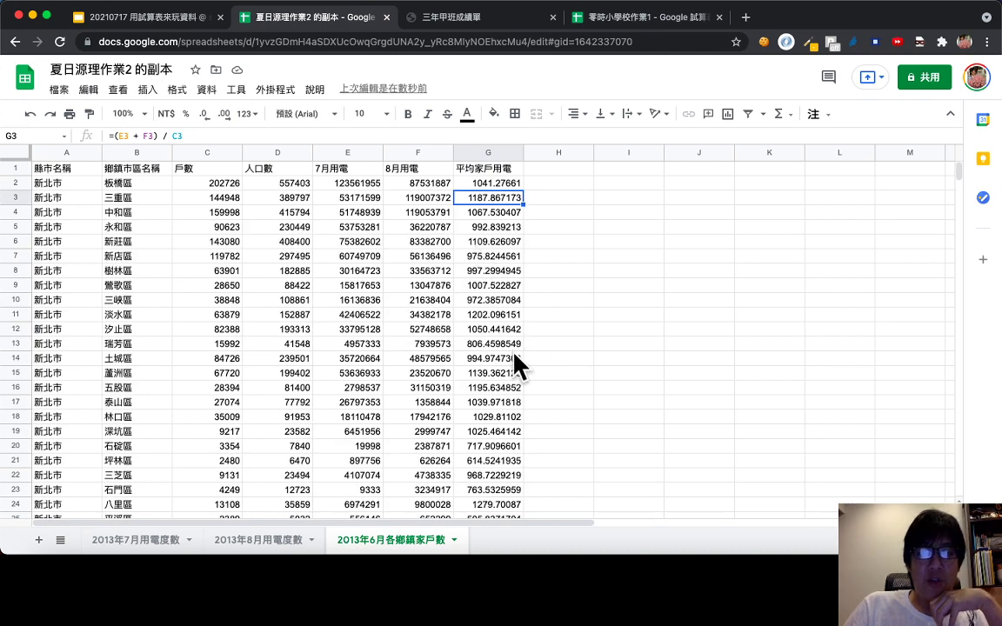
scroll(518, 366, down, 4)
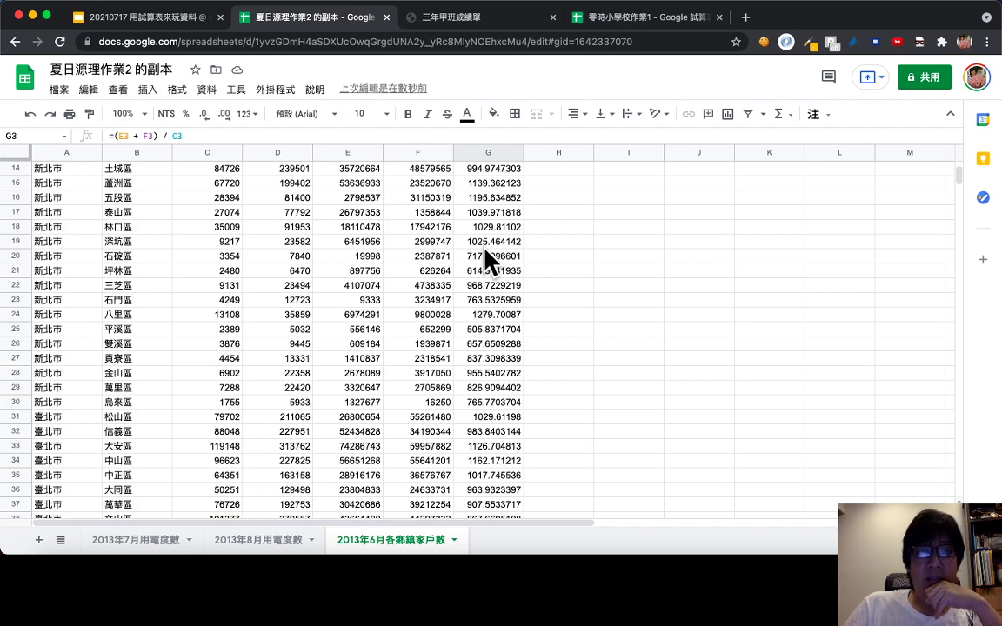
scroll(487, 259, up, 4)
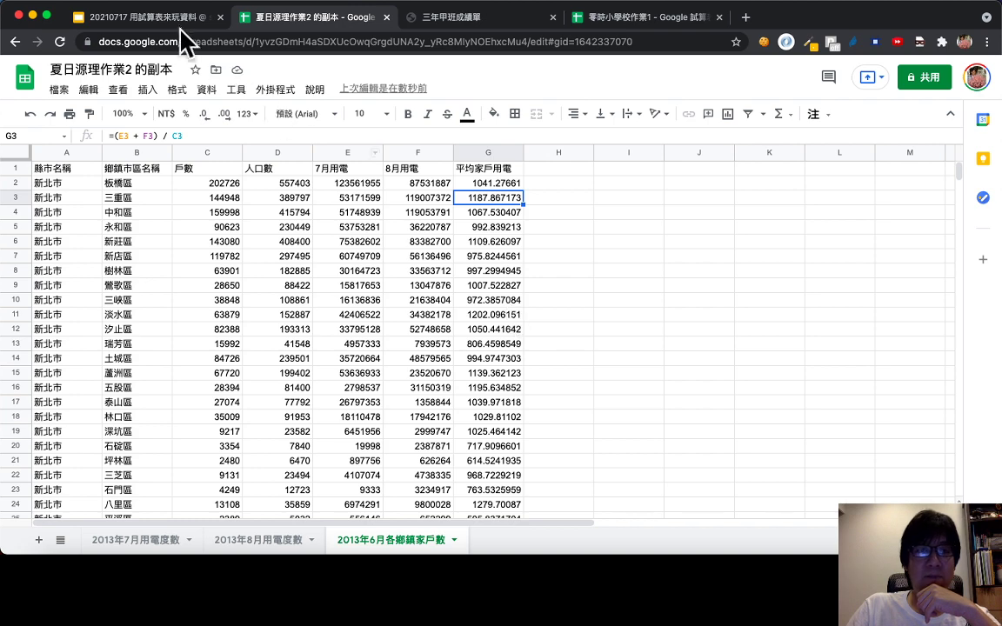
Page through the lesson slides to 本課程作業 and follow its forms.gle submission-form link.
click(208, 17)
key(Right)
key(Right)
key(Right)
key(Right)
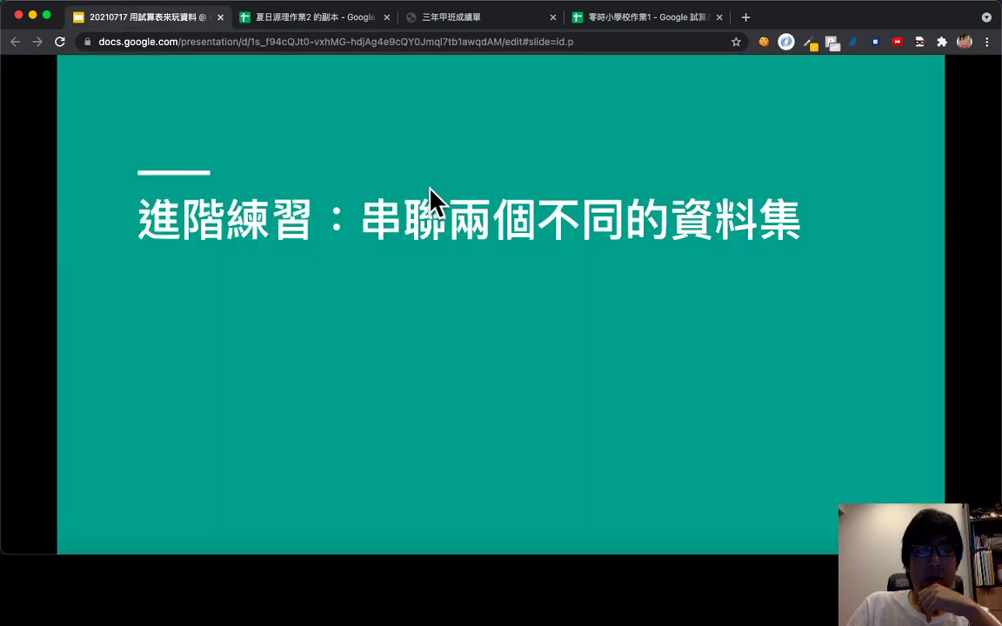
key(Right)
key(Right)
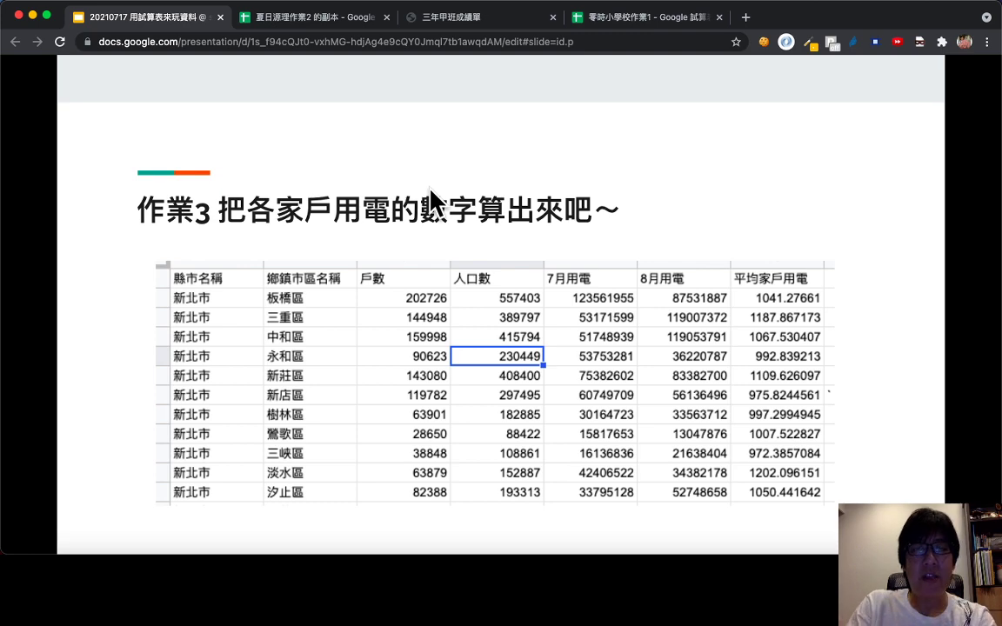
key(Left)
key(Left)
key(Left)
key(Left)
key(Left)
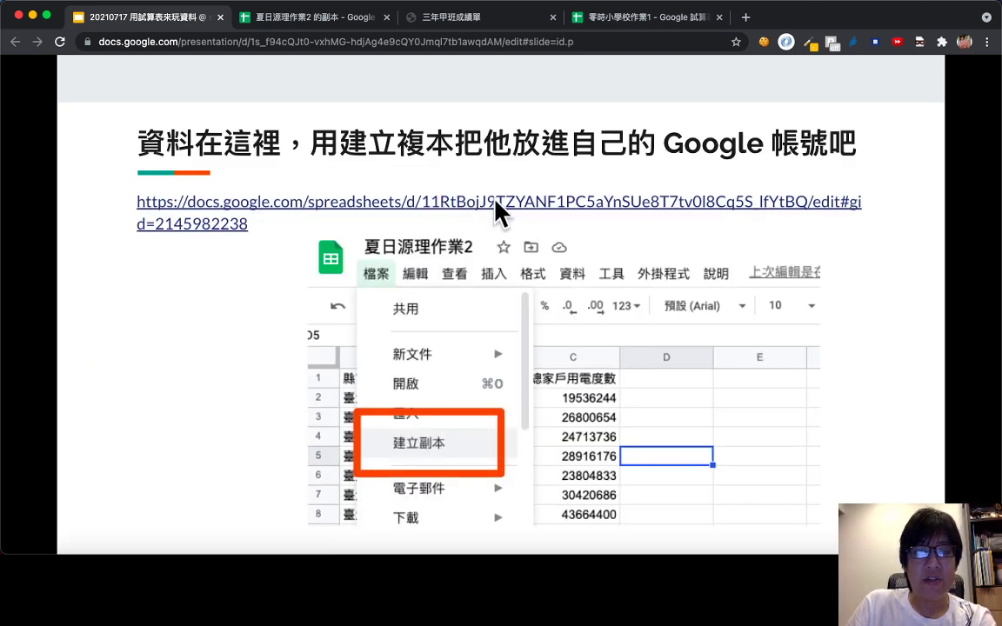
key(Right)
key(Right)
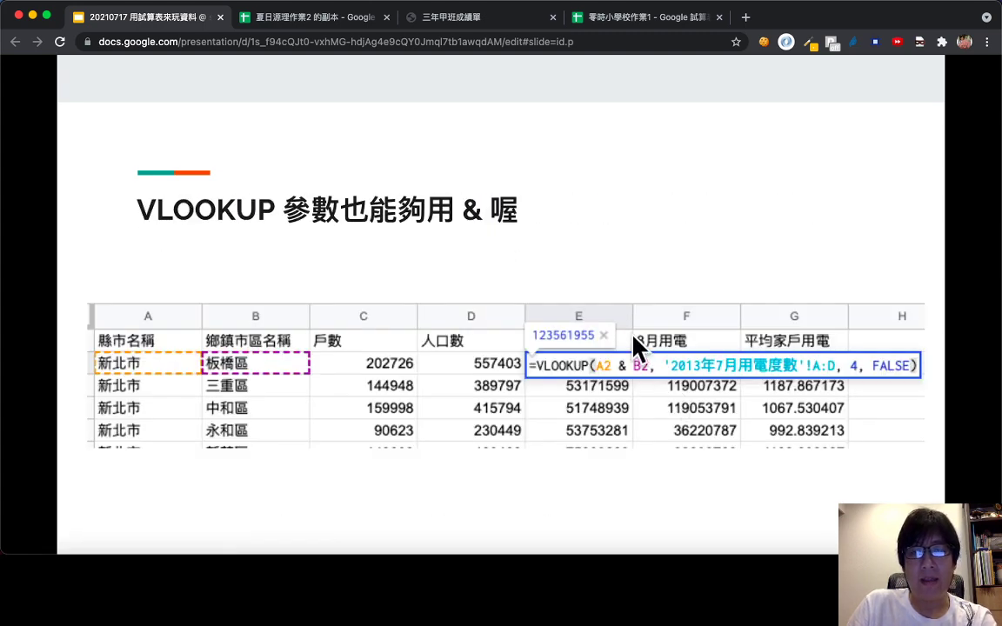
key(Right)
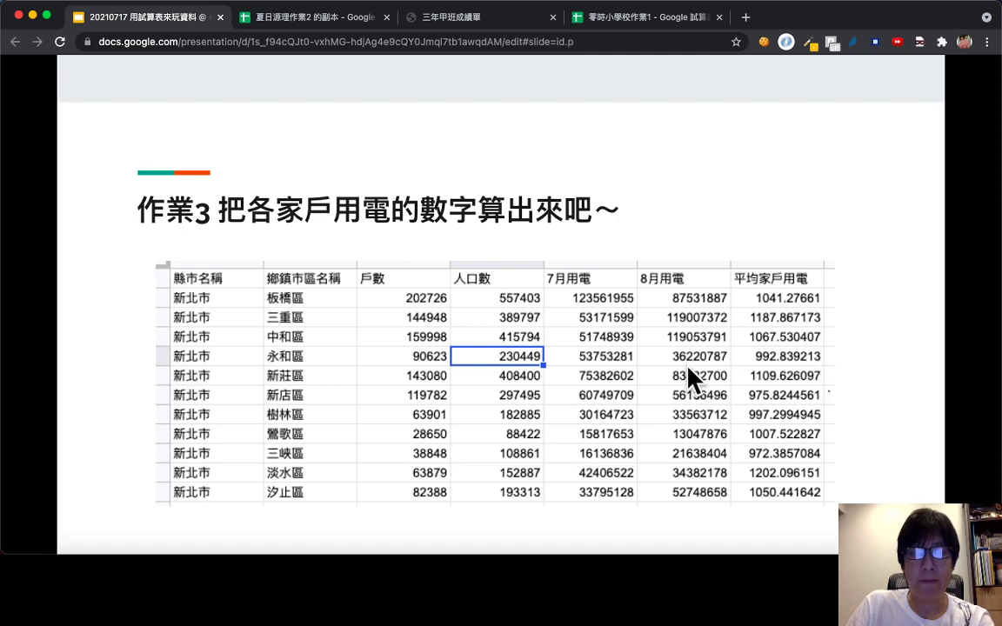
key(Right)
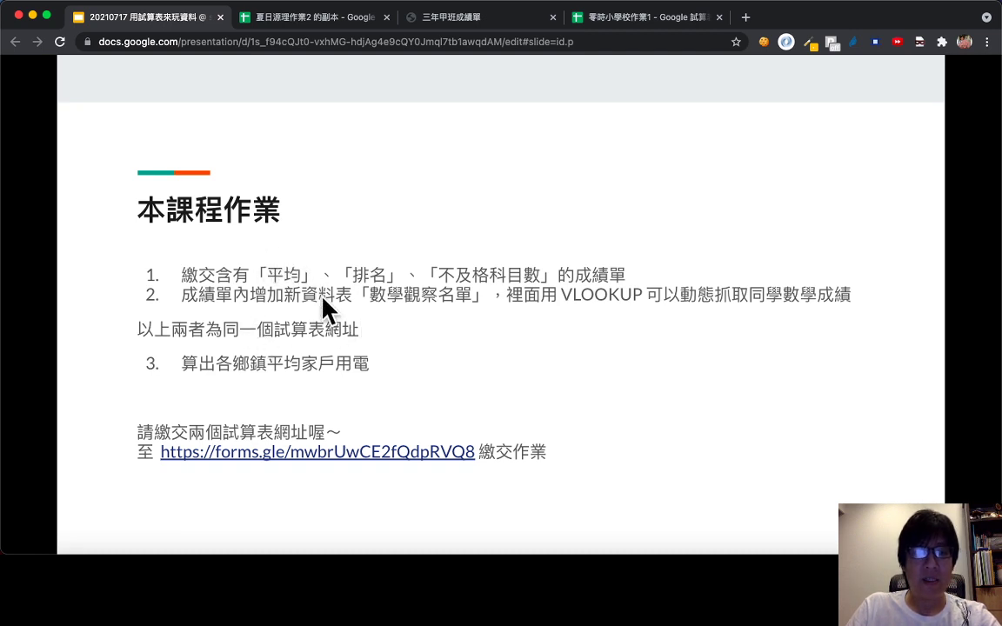
click(252, 454)
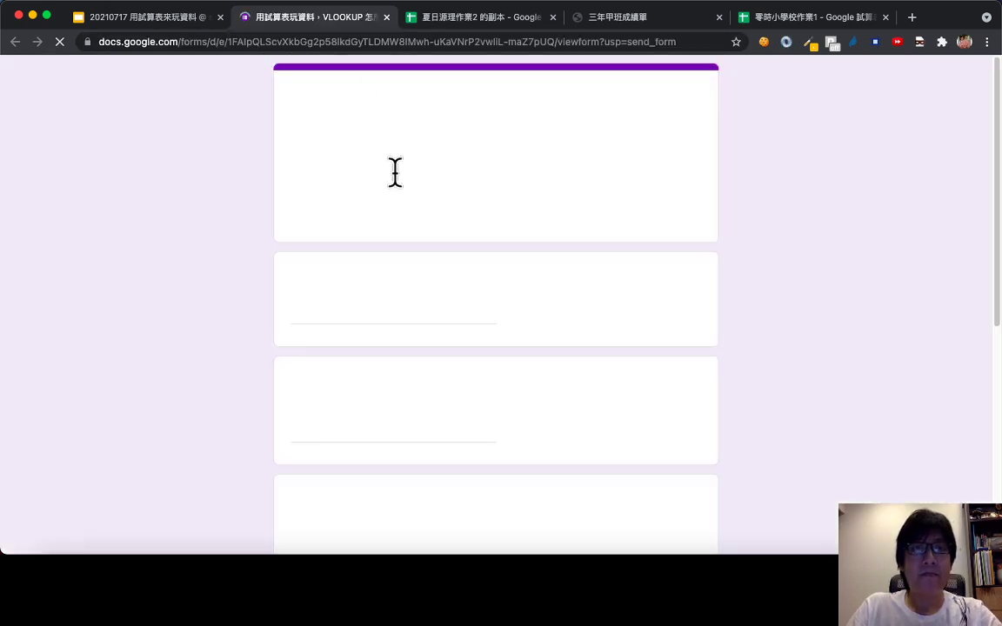
Visit the form's name and 作業1 URL fields, then bring up the 零時小學校作業1 spreadsheet.
click(336, 312)
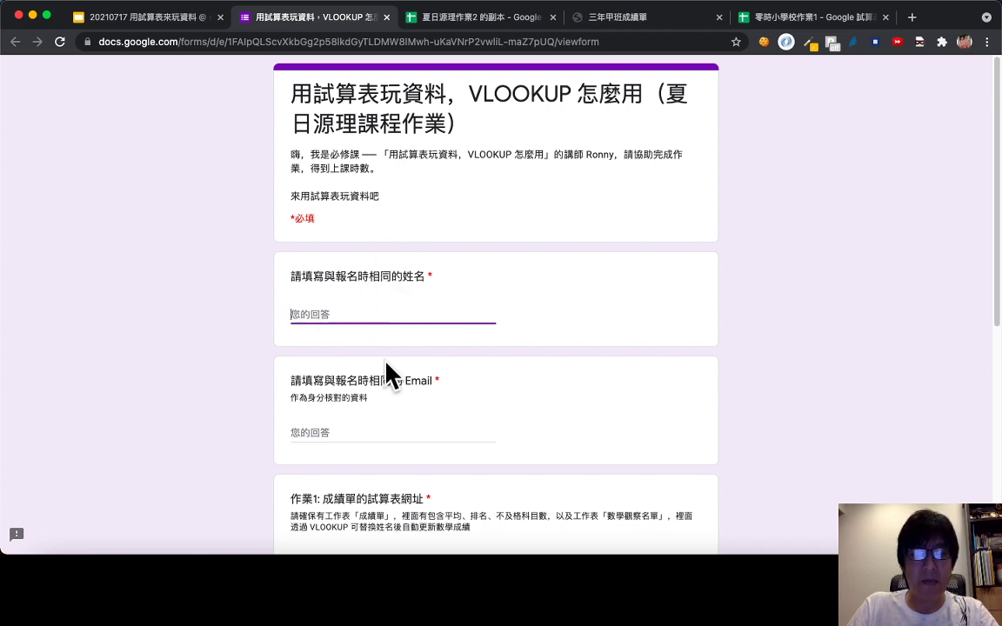
scroll(401, 427, down, 3)
click(368, 409)
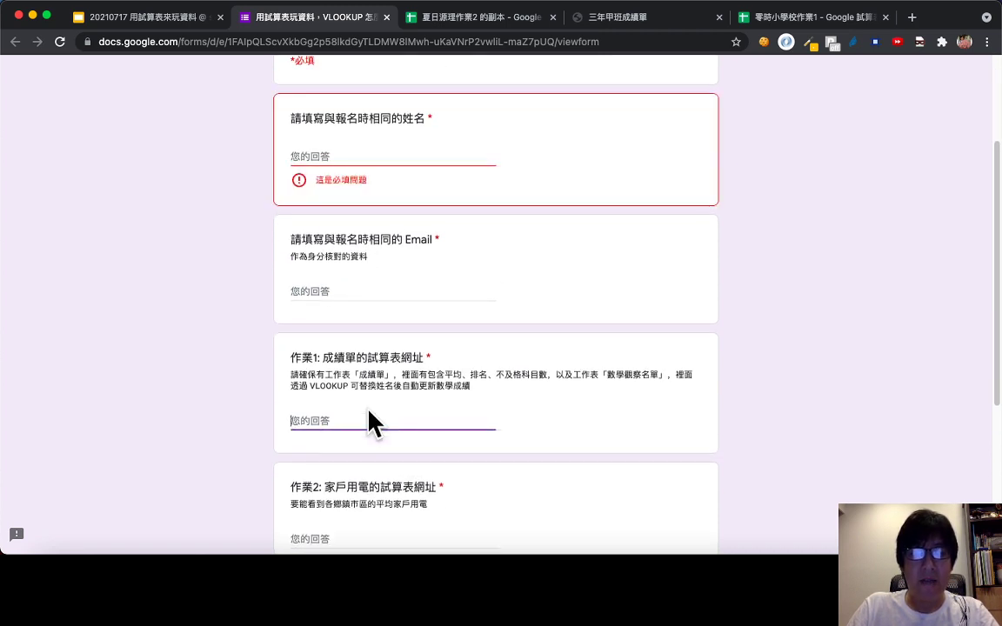
click(841, 17)
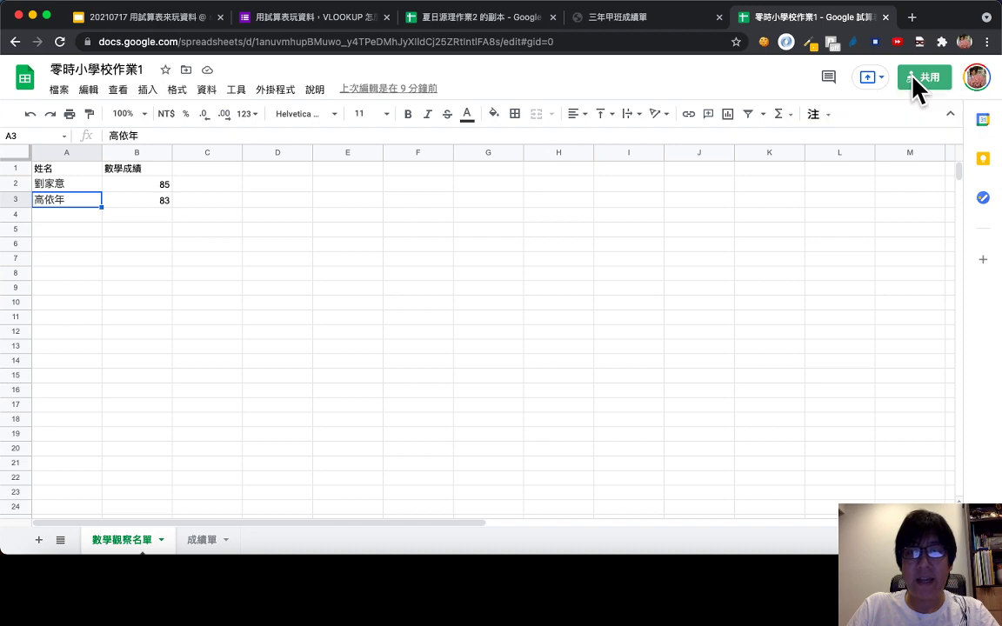
Paste the 零時小學校作業1 share link into the 作業1 answer, then undo the wrong paste.
click(913, 76)
click(586, 407)
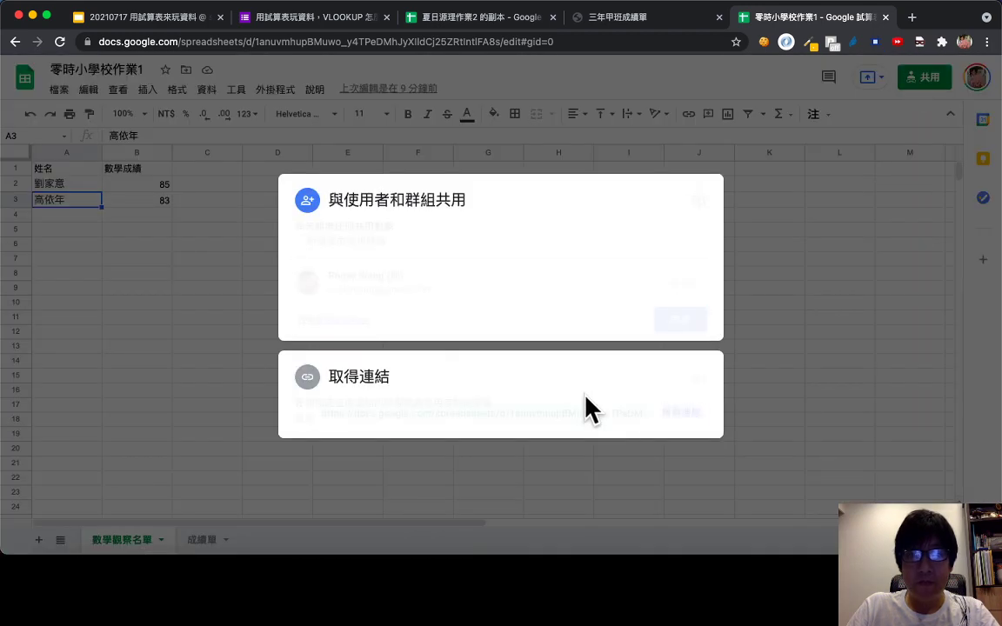
click(687, 416)
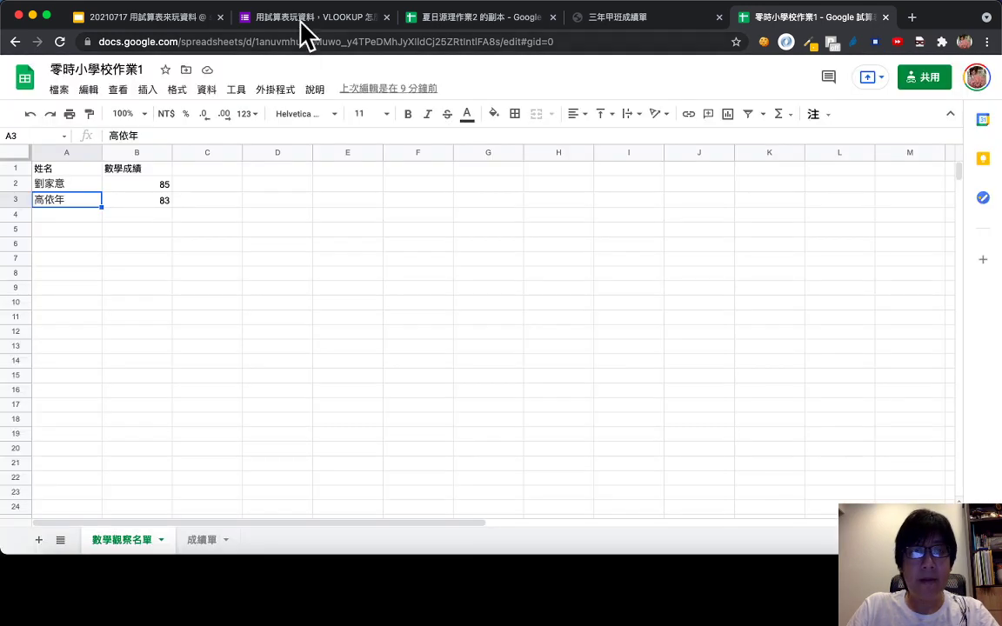
click(304, 24)
click(390, 412)
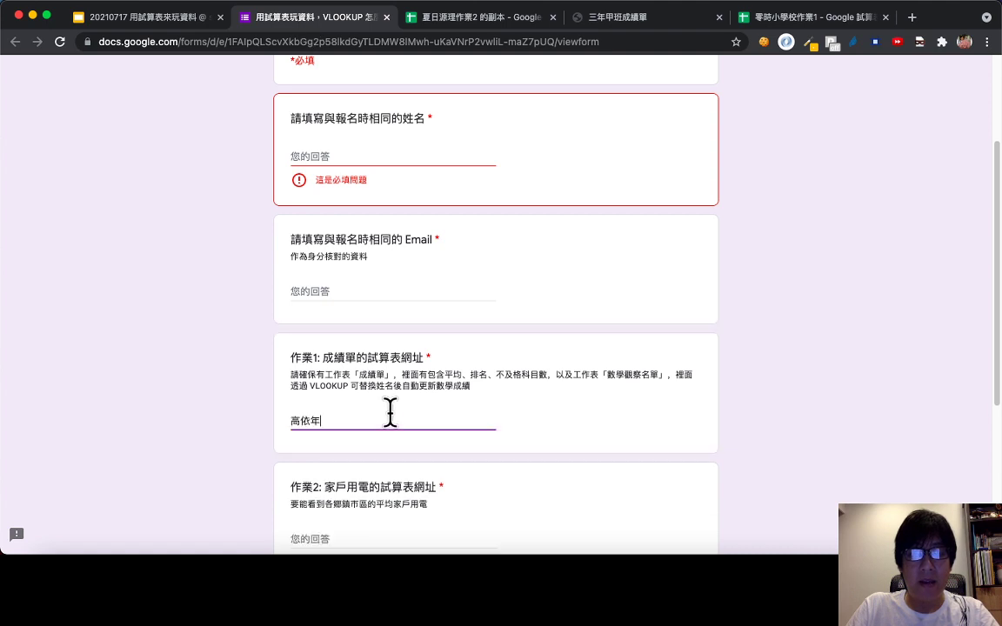
key(ctrl+z)
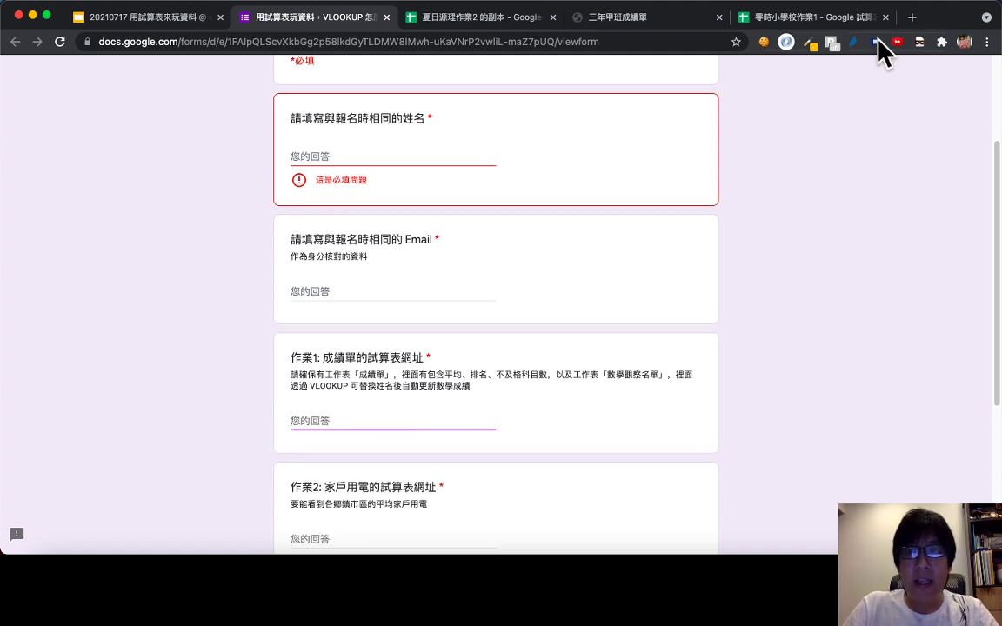
Copy the 零時小學校作業1 sharing link again and paste it into the 作業1 answer.
click(828, 19)
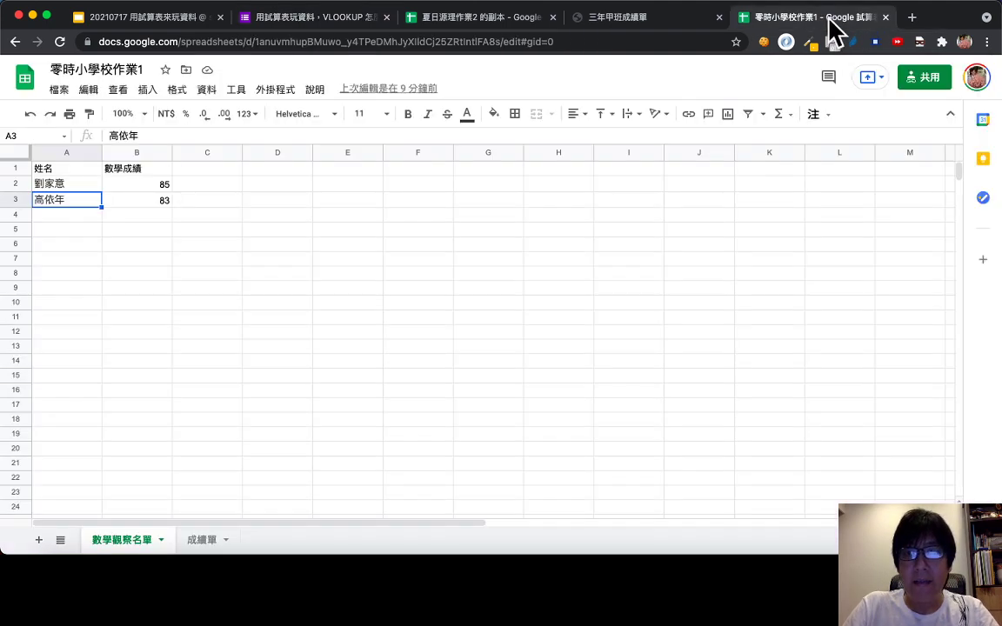
click(929, 78)
click(696, 413)
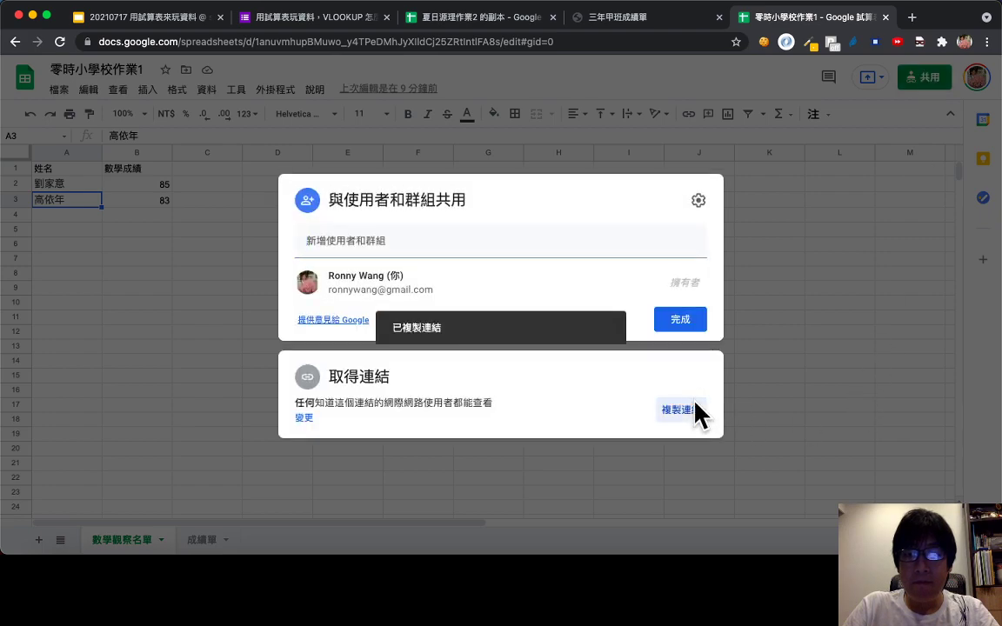
click(295, 19)
click(388, 421)
key(ctrl+v)
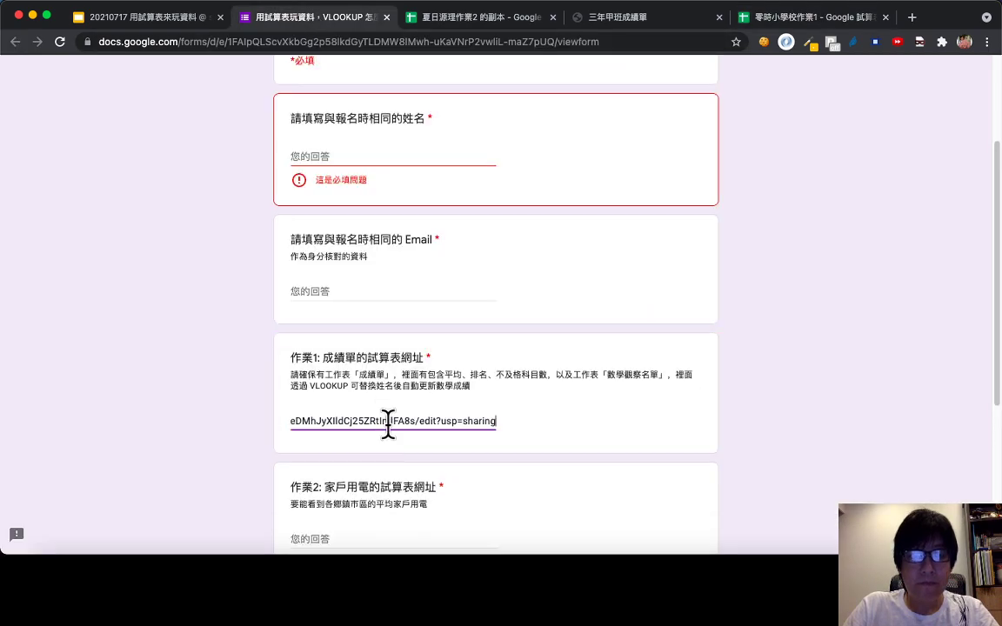
scroll(447, 421, down, 3)
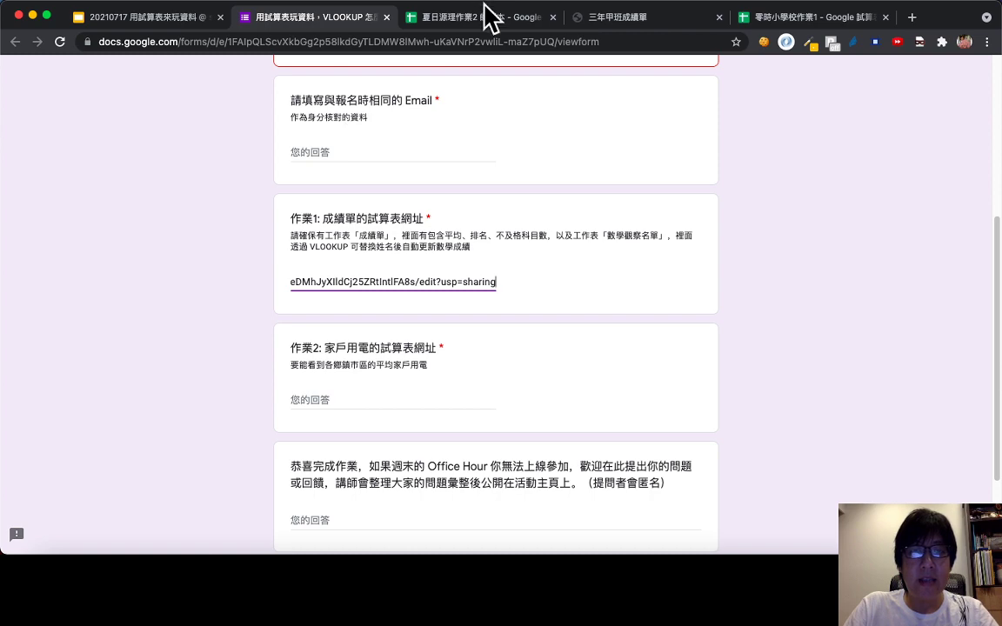
Check the sharing settings of the 夏日源理作業2 的副本 household sheet, then return to the form.
click(485, 15)
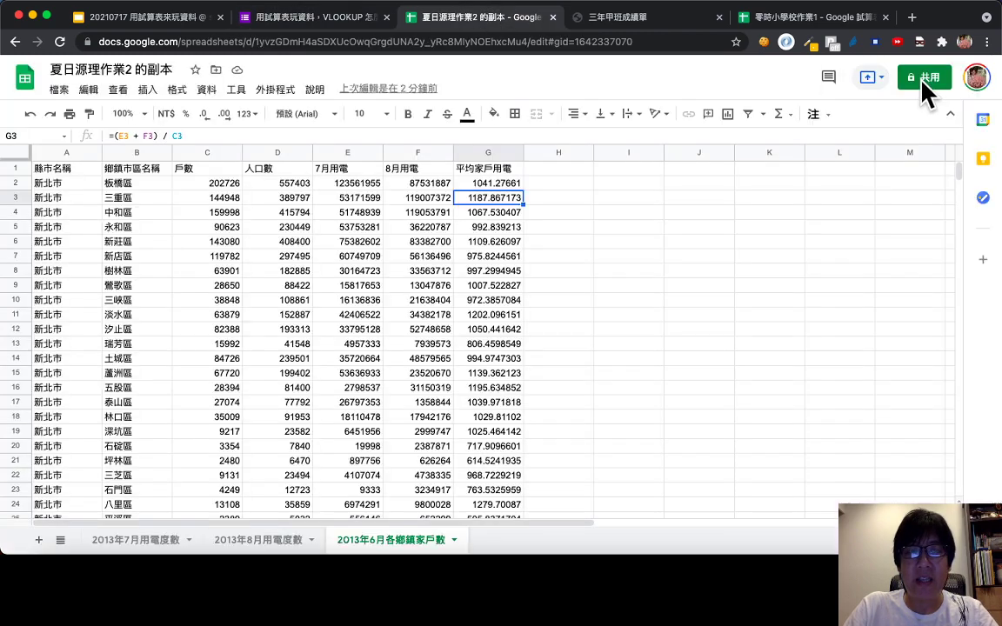
click(922, 84)
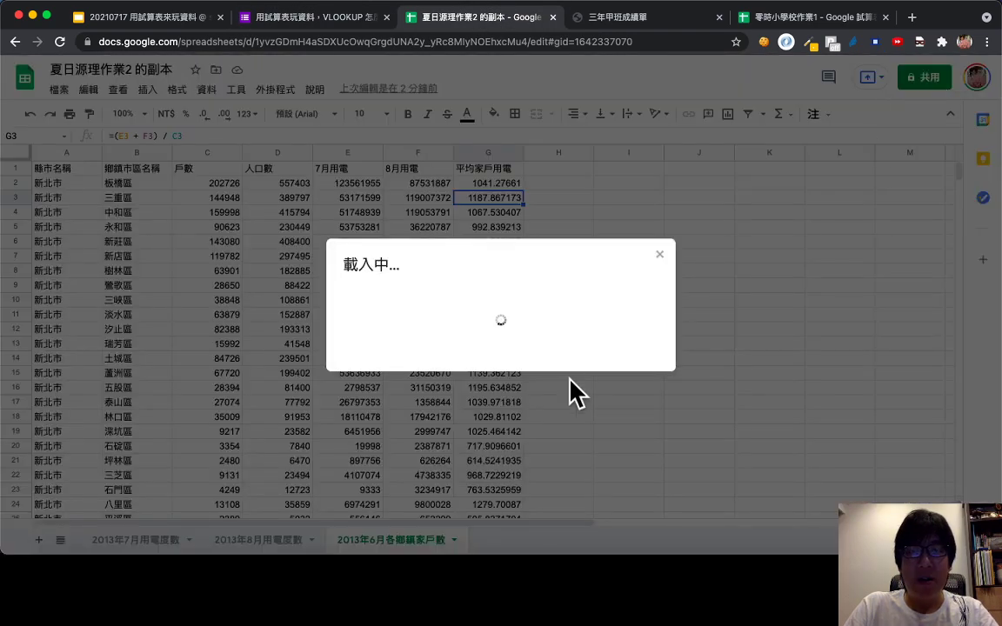
click(322, 21)
scroll(430, 458, down, 3)
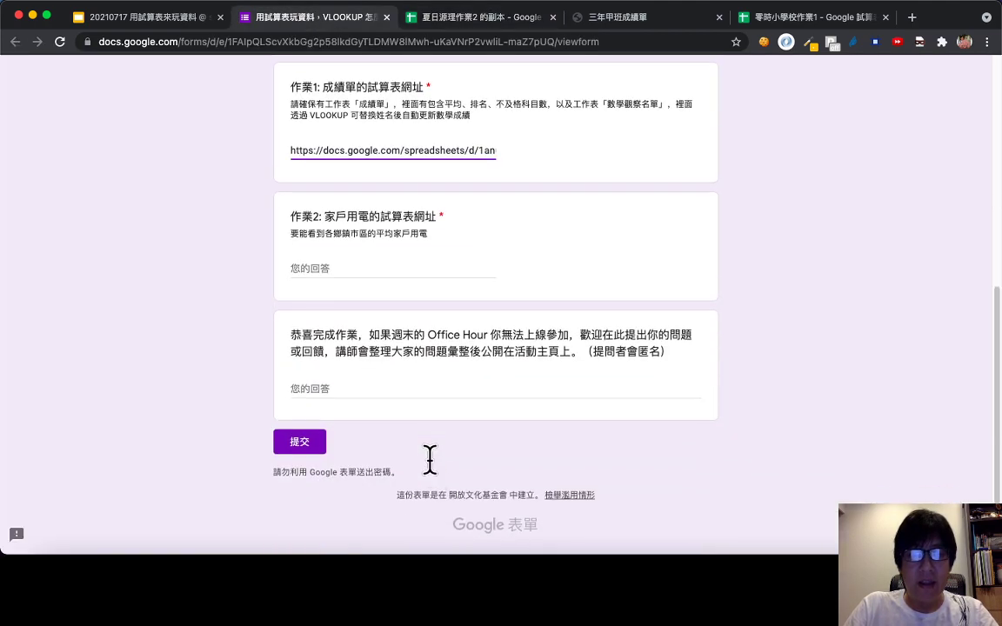
Leave the form for the 問題發問 slide about Office Hour and g0v slack questions, then open OBS.
click(334, 385)
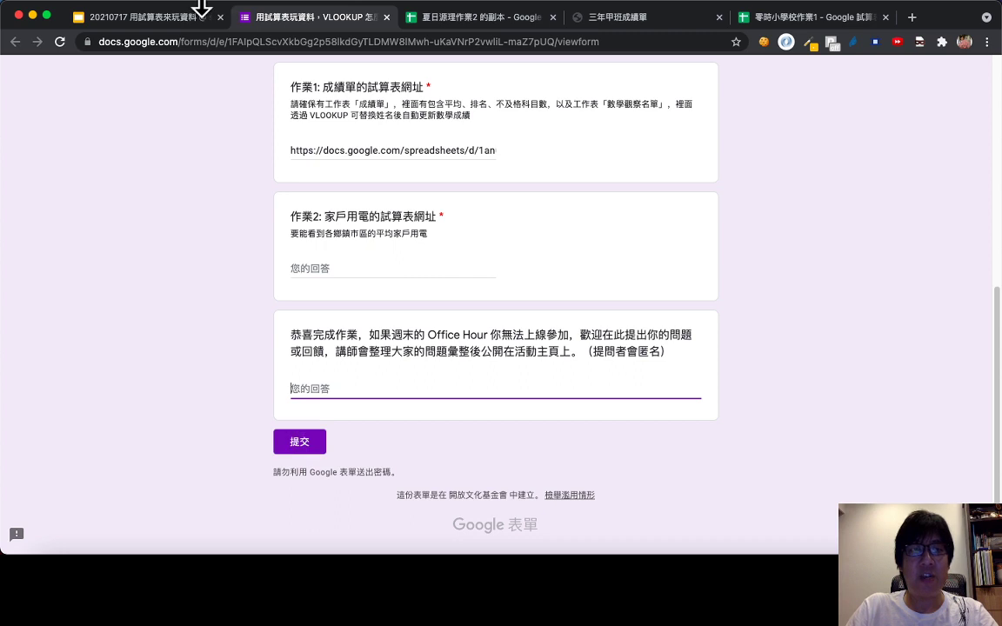
click(185, 16)
click(481, 346)
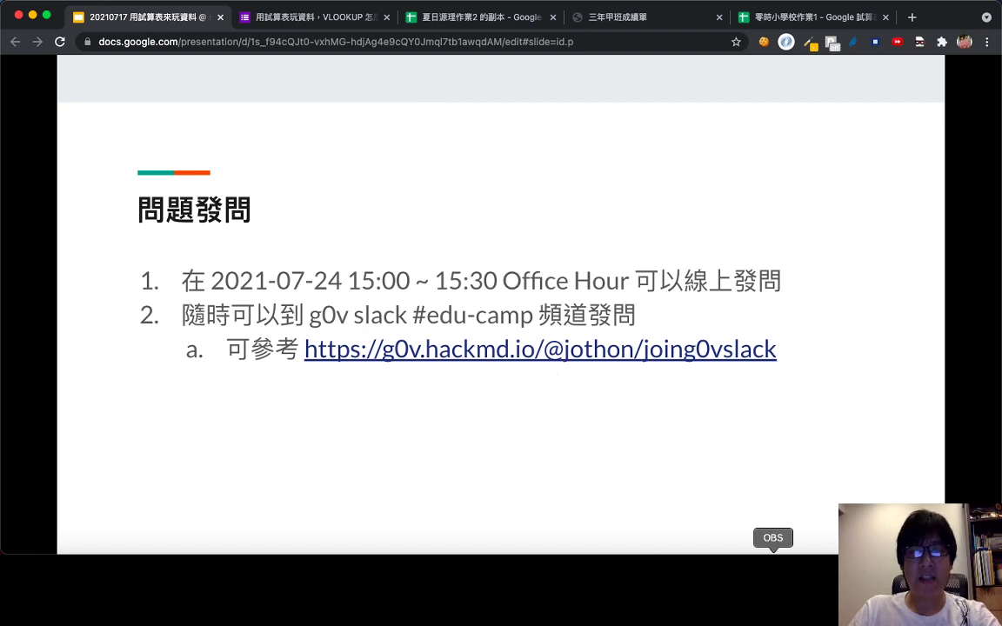
click(772, 564)
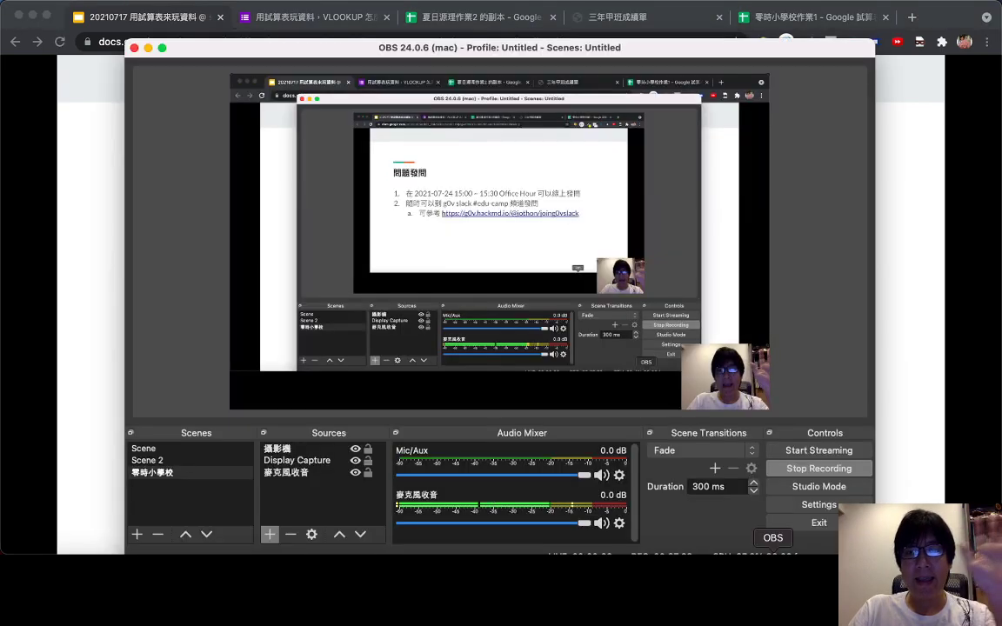